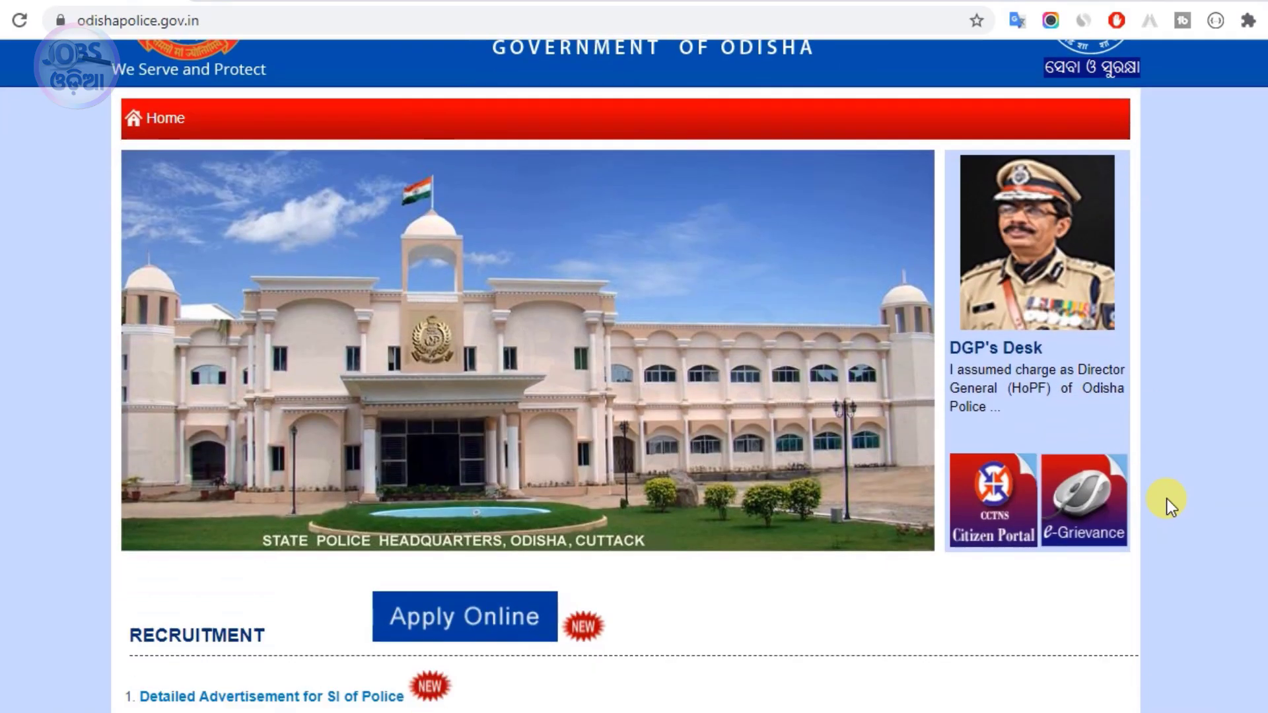
- Scroll down the Odisha Police homepage toward the Recruitment section
scroll(1162, 499, down, 3)
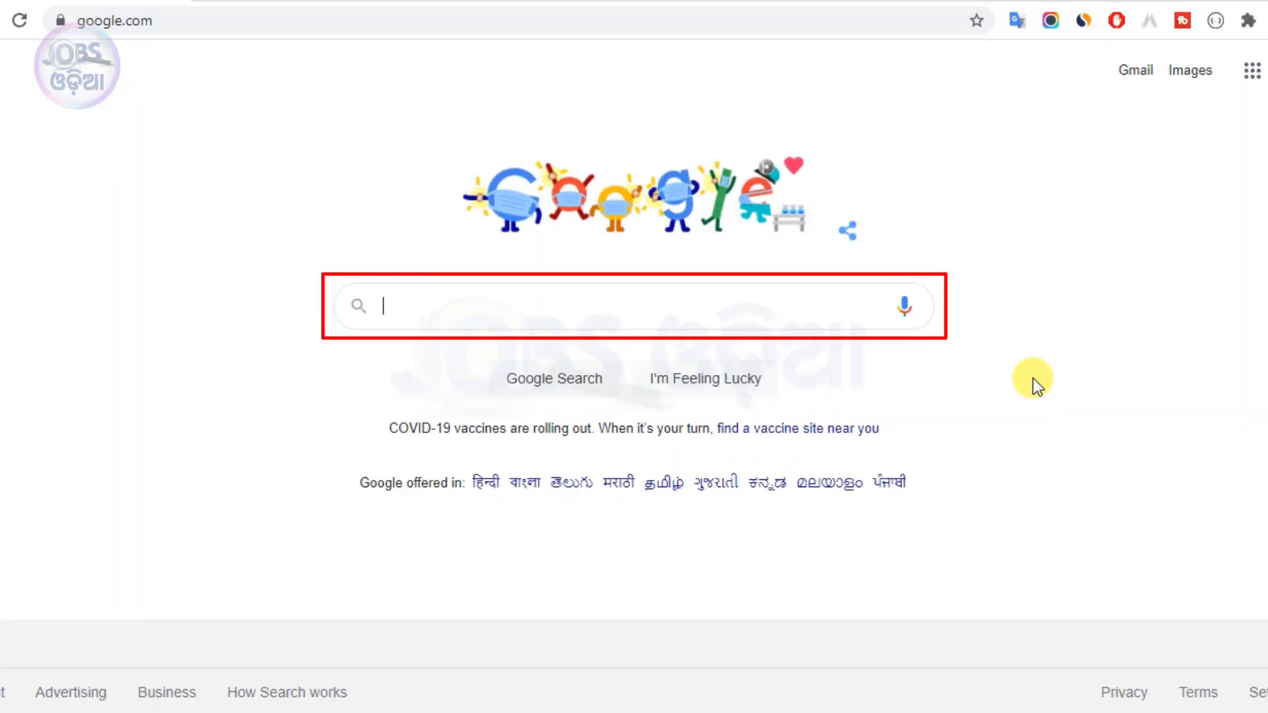
- Search Google for 'odisha police' and open the 'Welcome to Odisha Police' official site
text(odis)
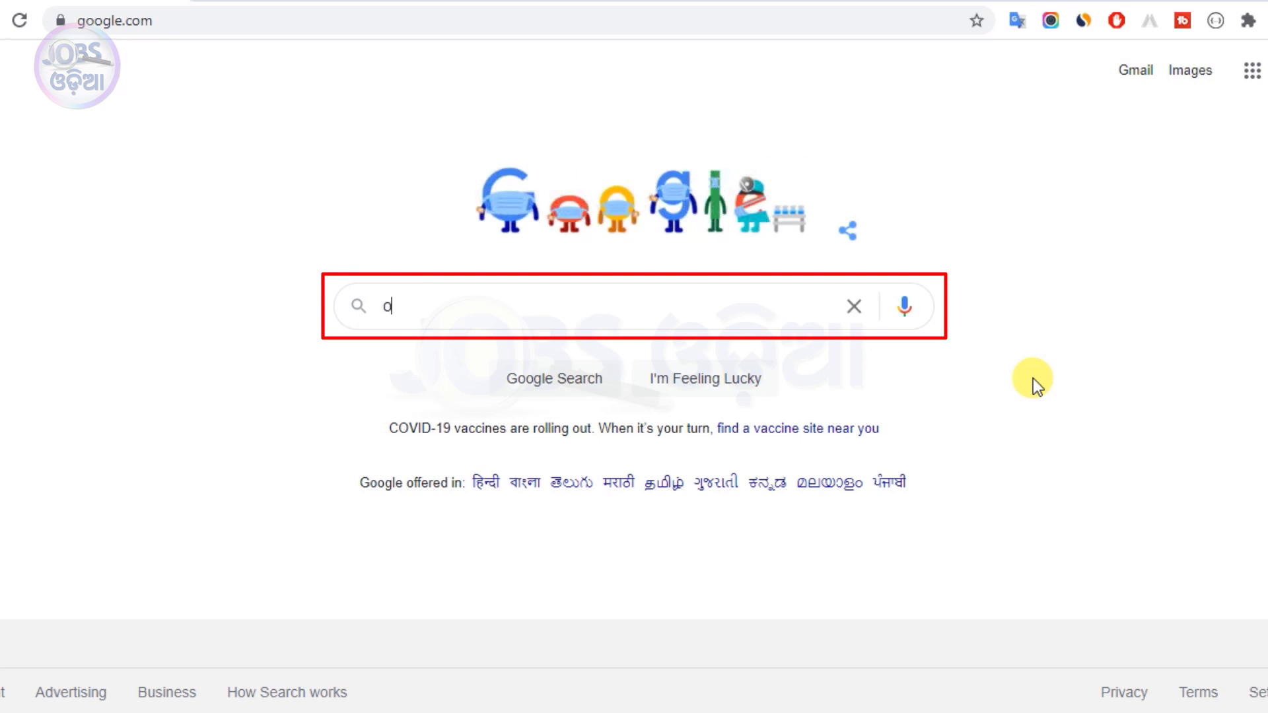
text(ha police)
click(504, 360)
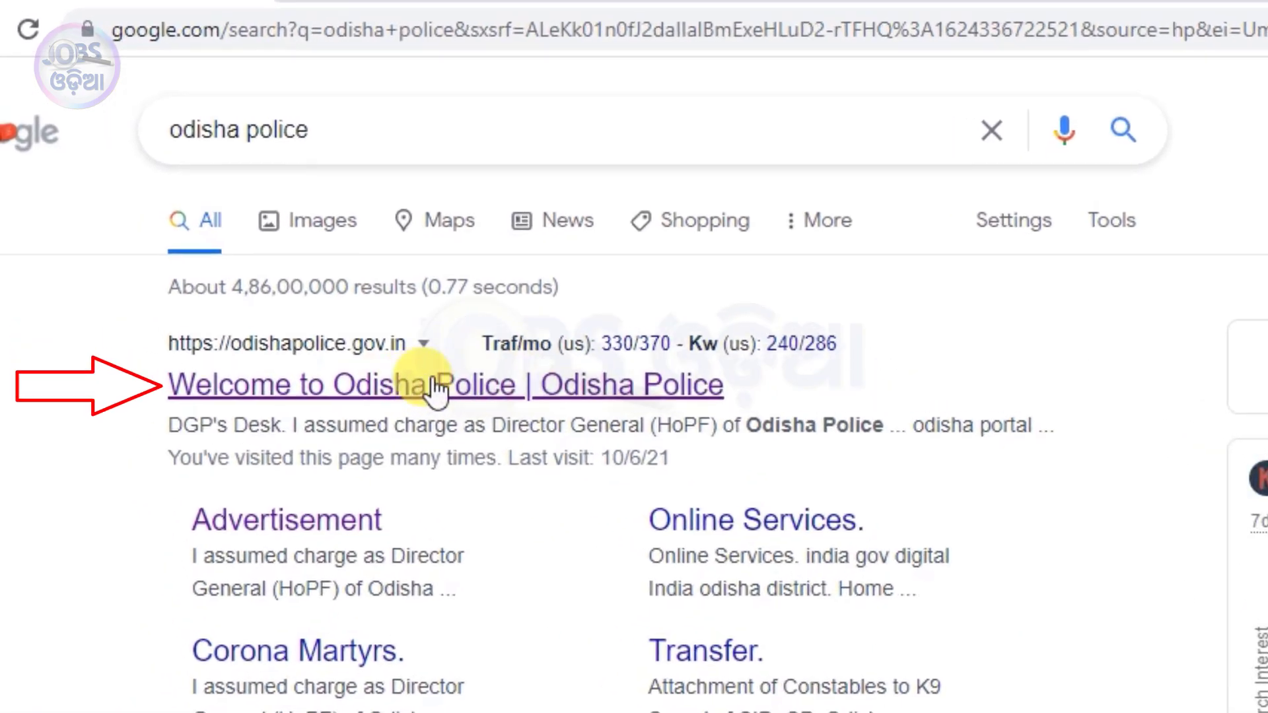
click(434, 387)
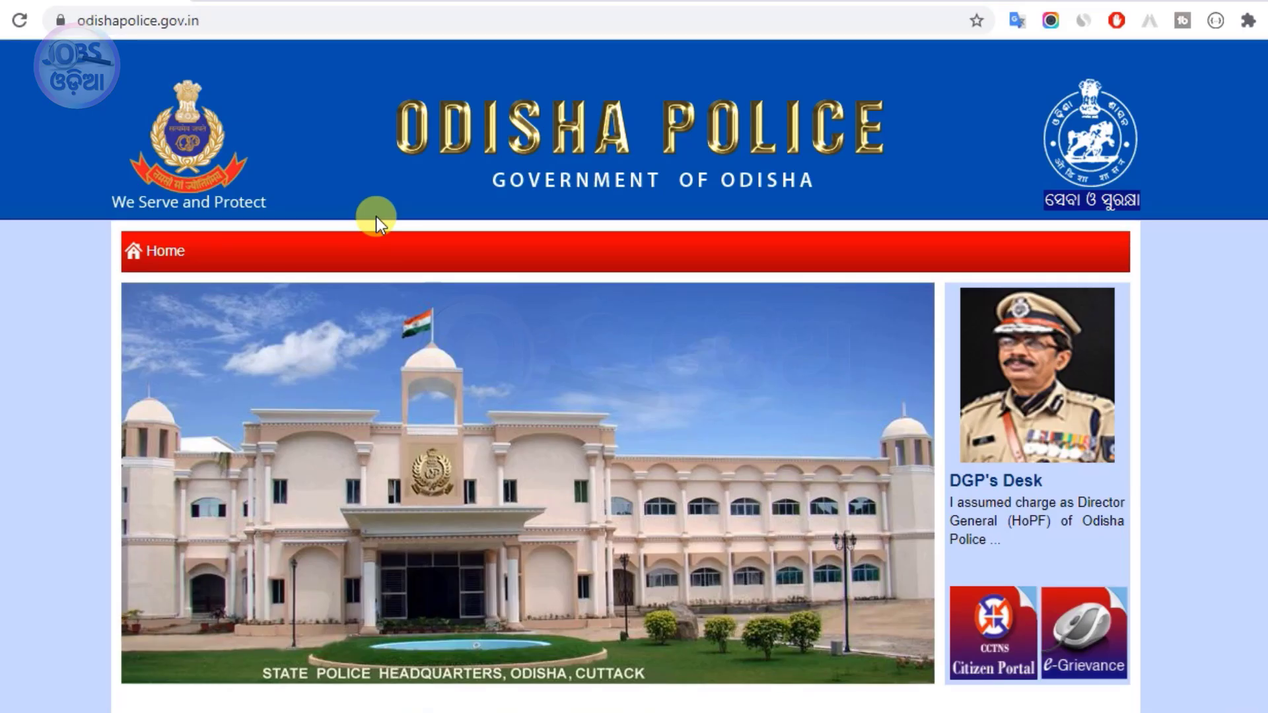
scroll(377, 216, down, 2)
scroll(377, 216, up, 2)
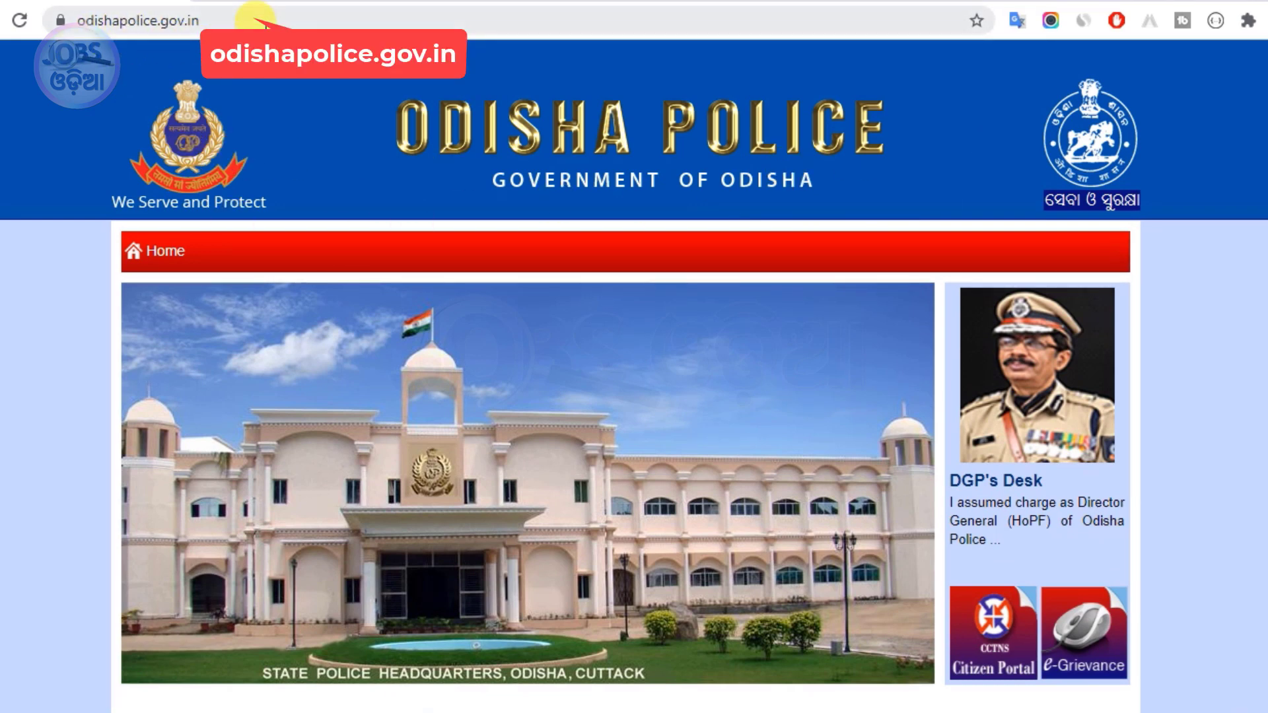
- Scroll the homepage to the RECRUITMENT list below the Apply Online button
scroll(358, 327, down, 8)
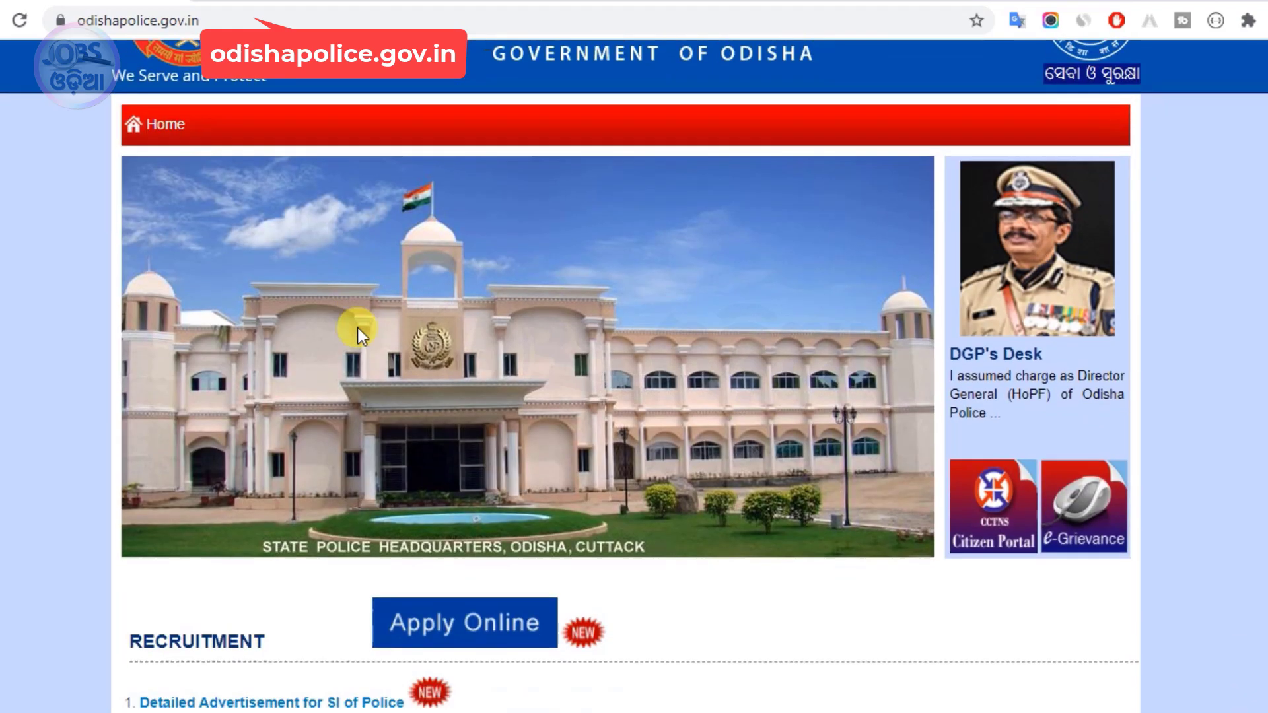
scroll(358, 327, up, 8)
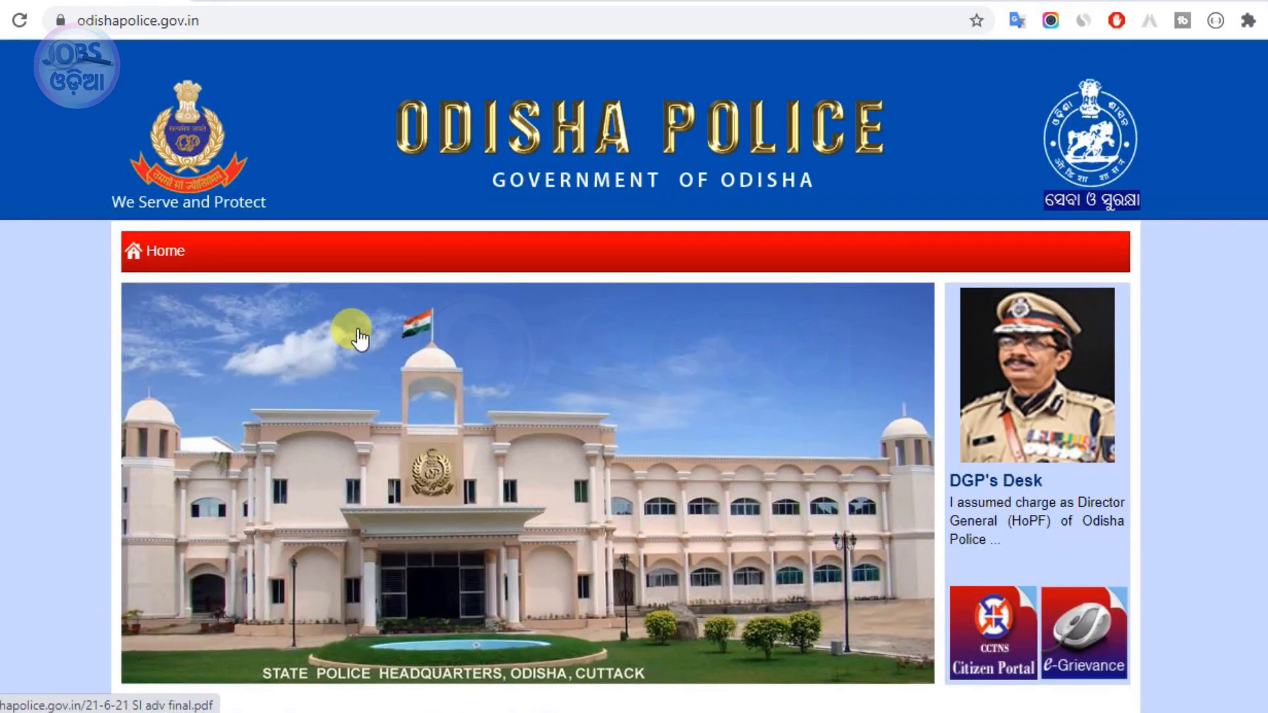
scroll(358, 328, down, 4)
scroll(357, 328, up, 3)
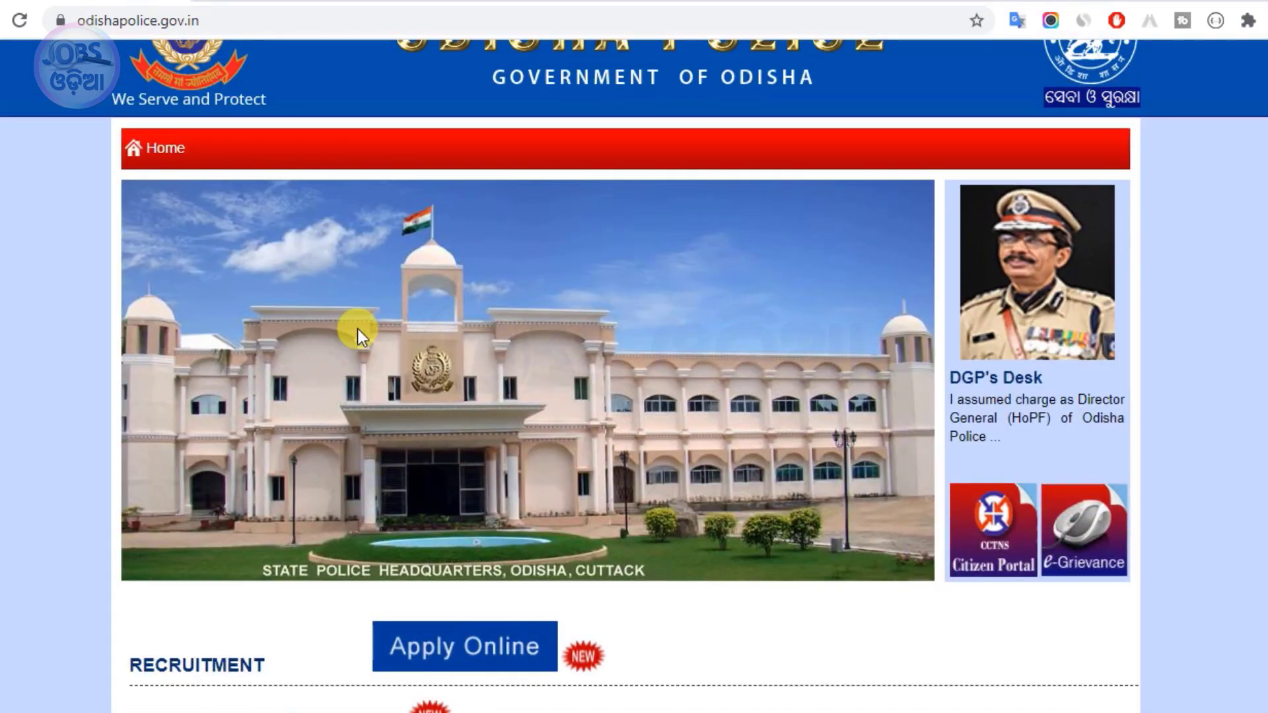
scroll(358, 328, down, 6)
scroll(874, 320, up, 3)
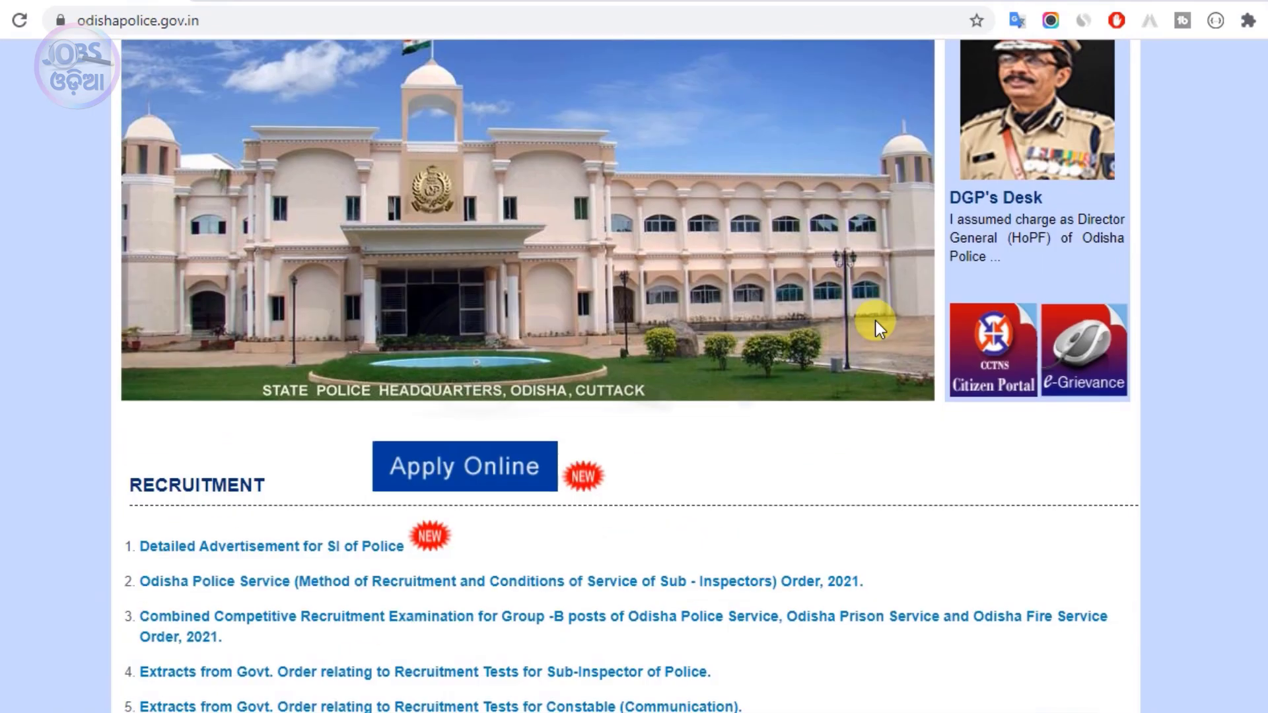
scroll(875, 319, down, 2)
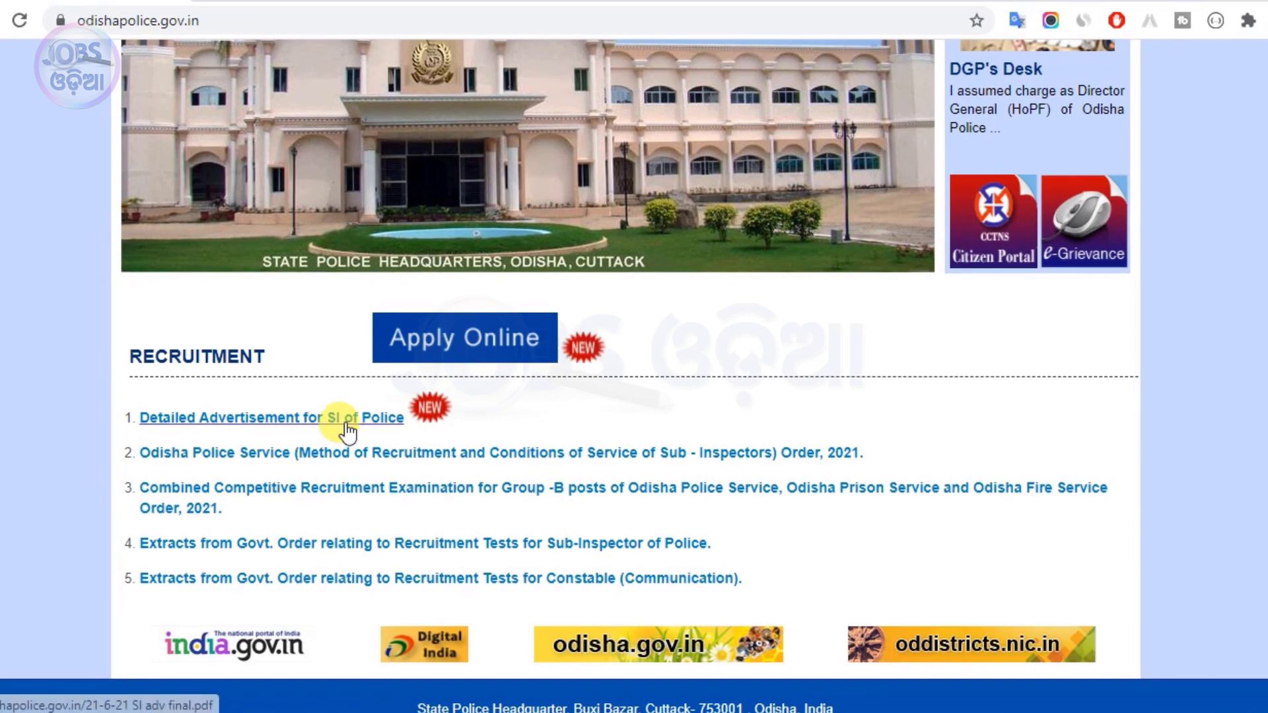
- Open the 'Detailed Advertisement for SI of Police' PDF and page through its 18 pages
click(338, 345)
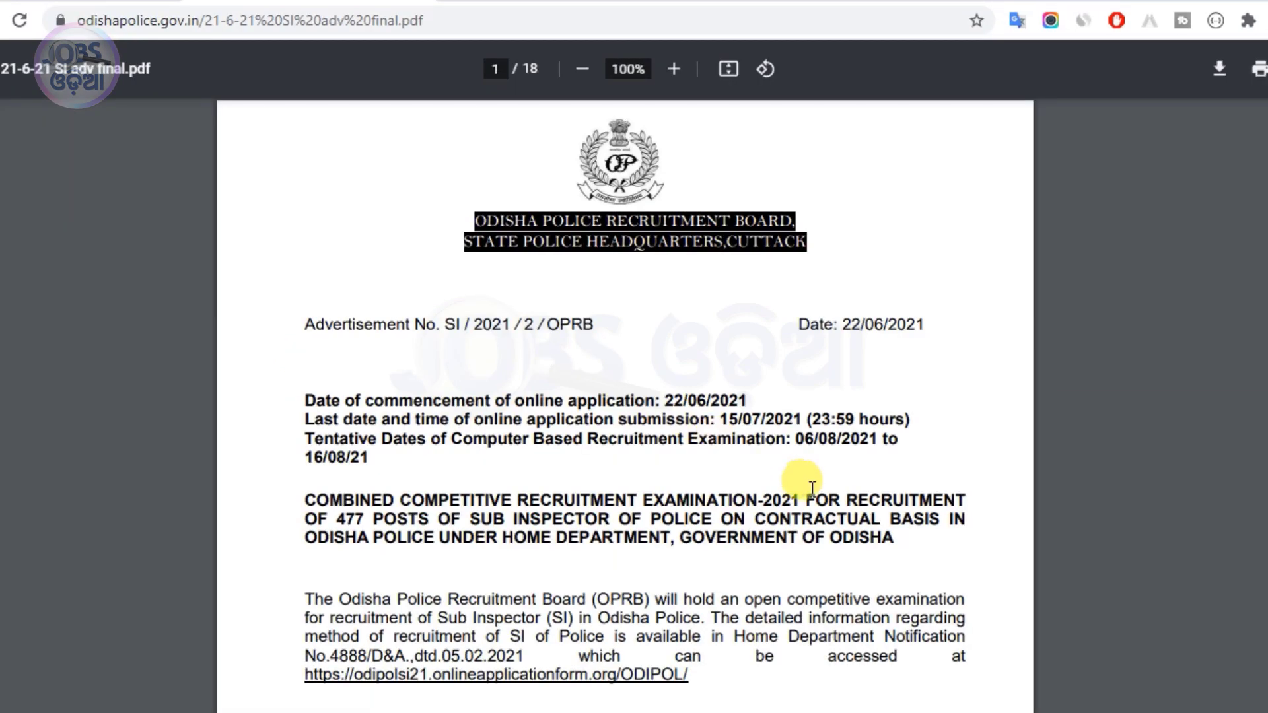
scroll(813, 487, down, 17)
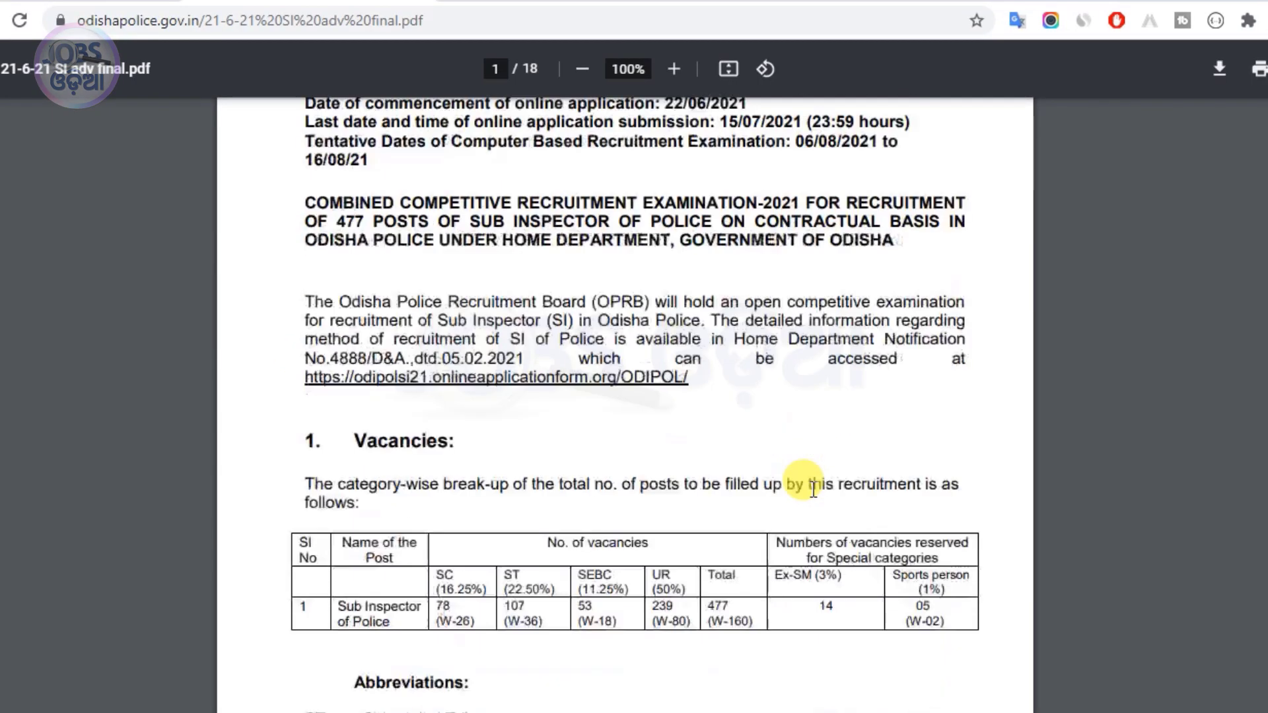
scroll(813, 488, down, 20)
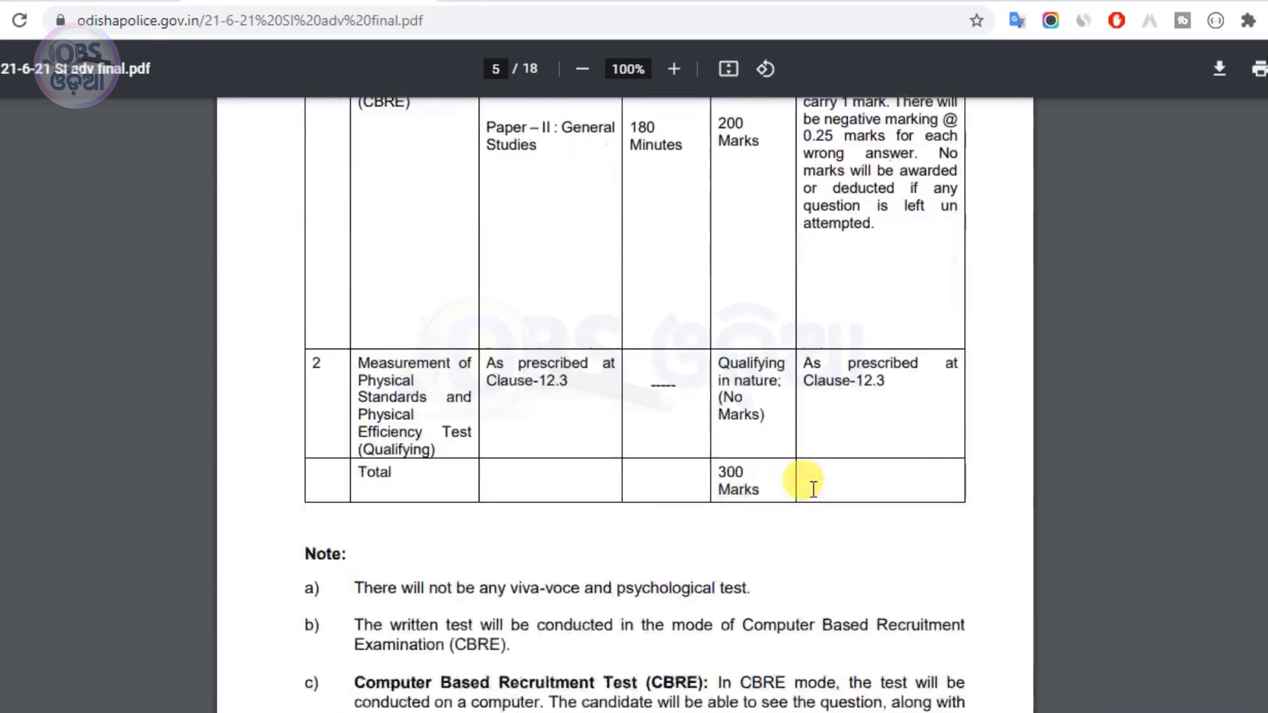
scroll(813, 489, down, 20)
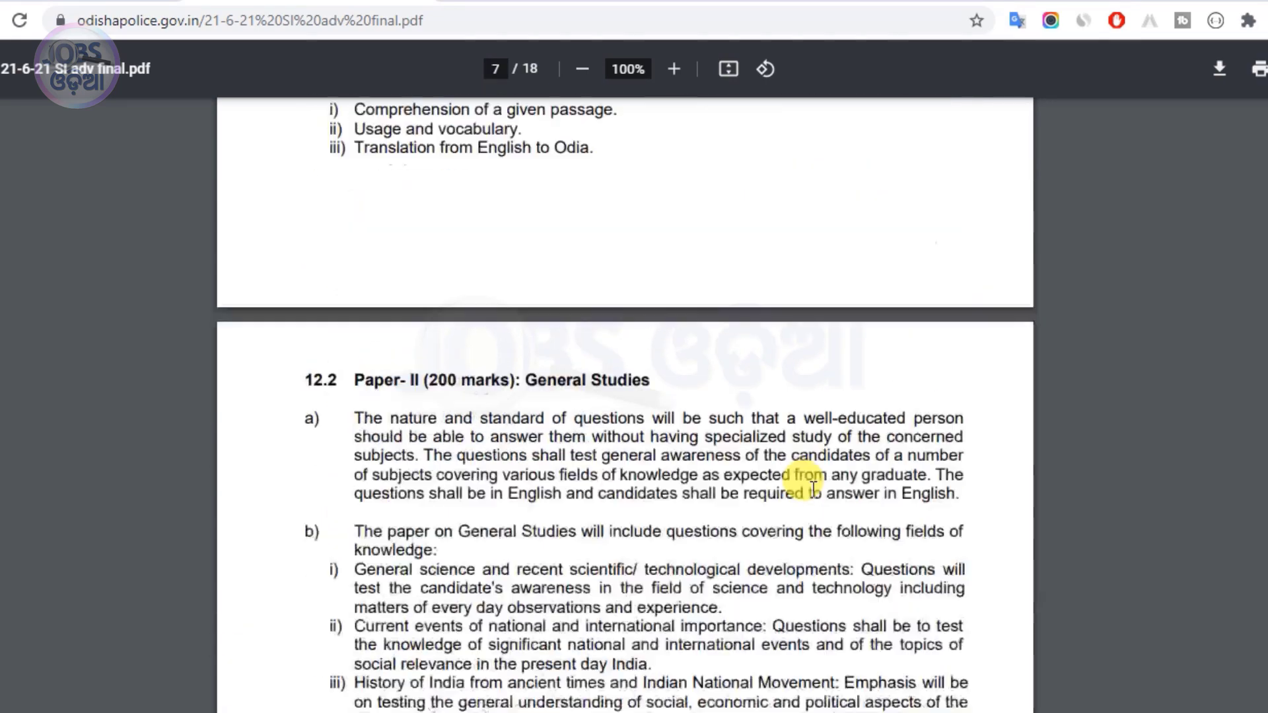
scroll(813, 488, up, 20)
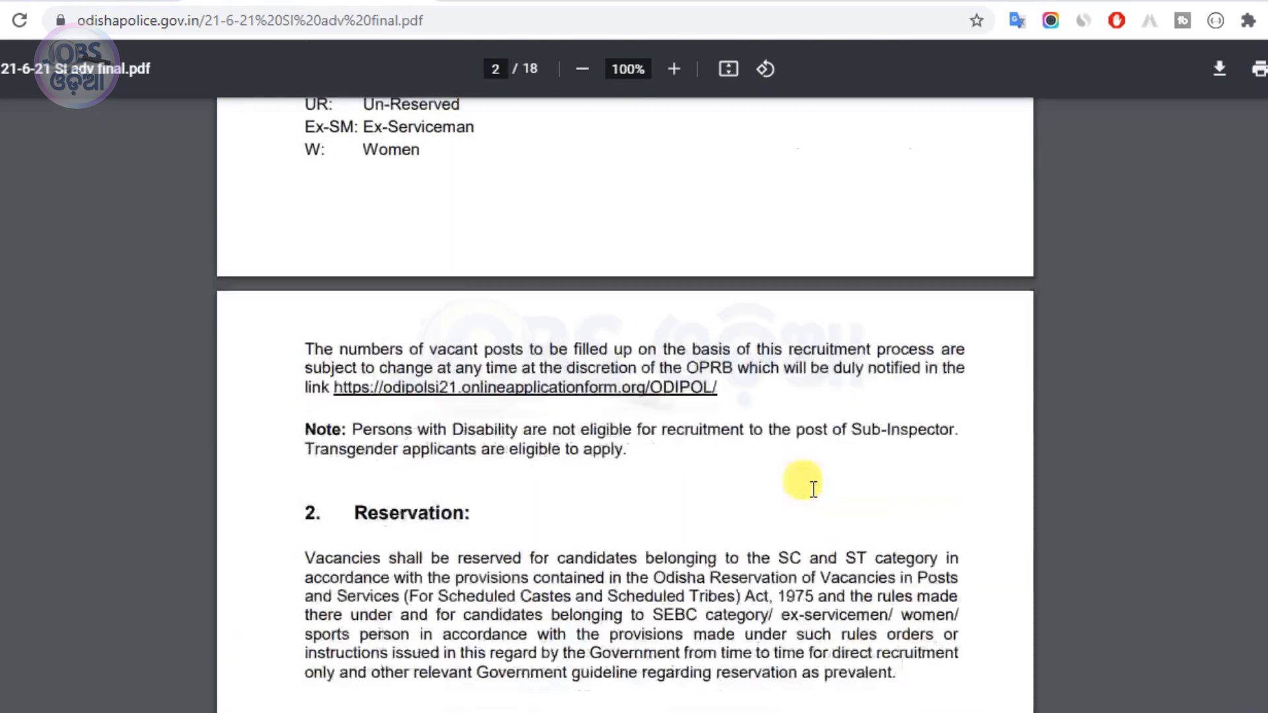
scroll(813, 488, up, 5)
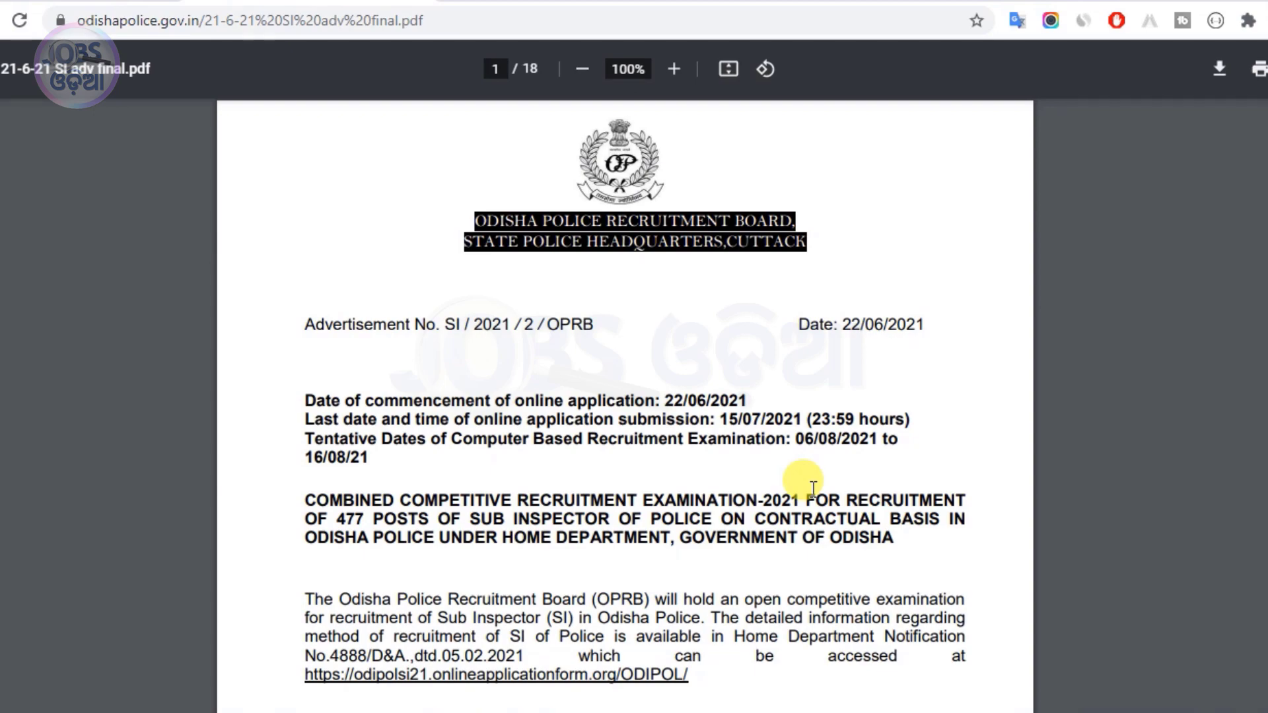
scroll(813, 488, down, 18)
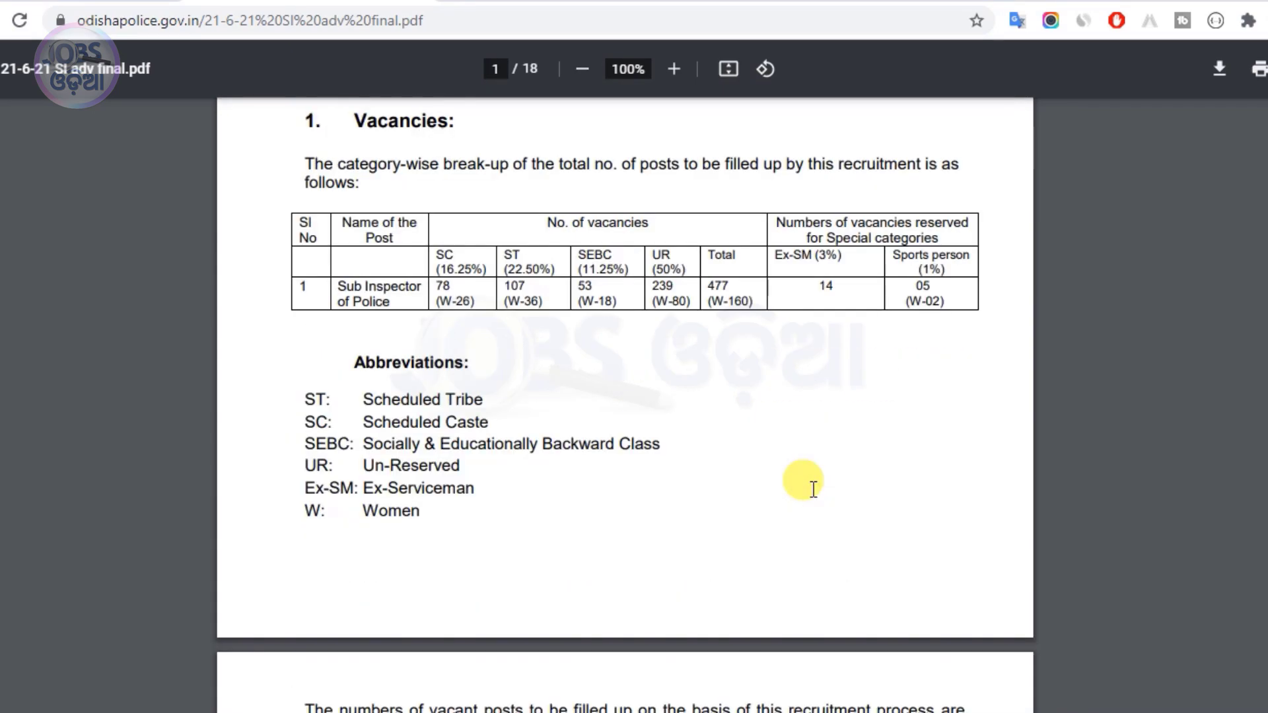
scroll(813, 489, down, 18)
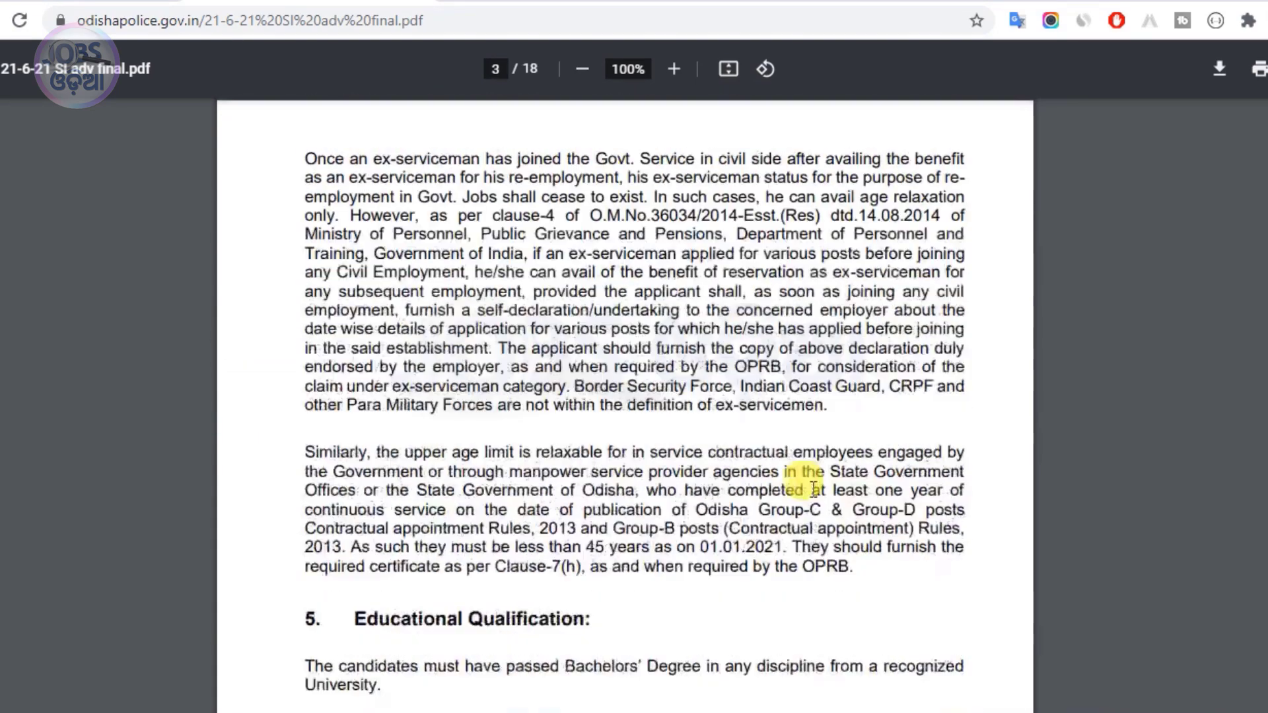
scroll(813, 489, down, 20)
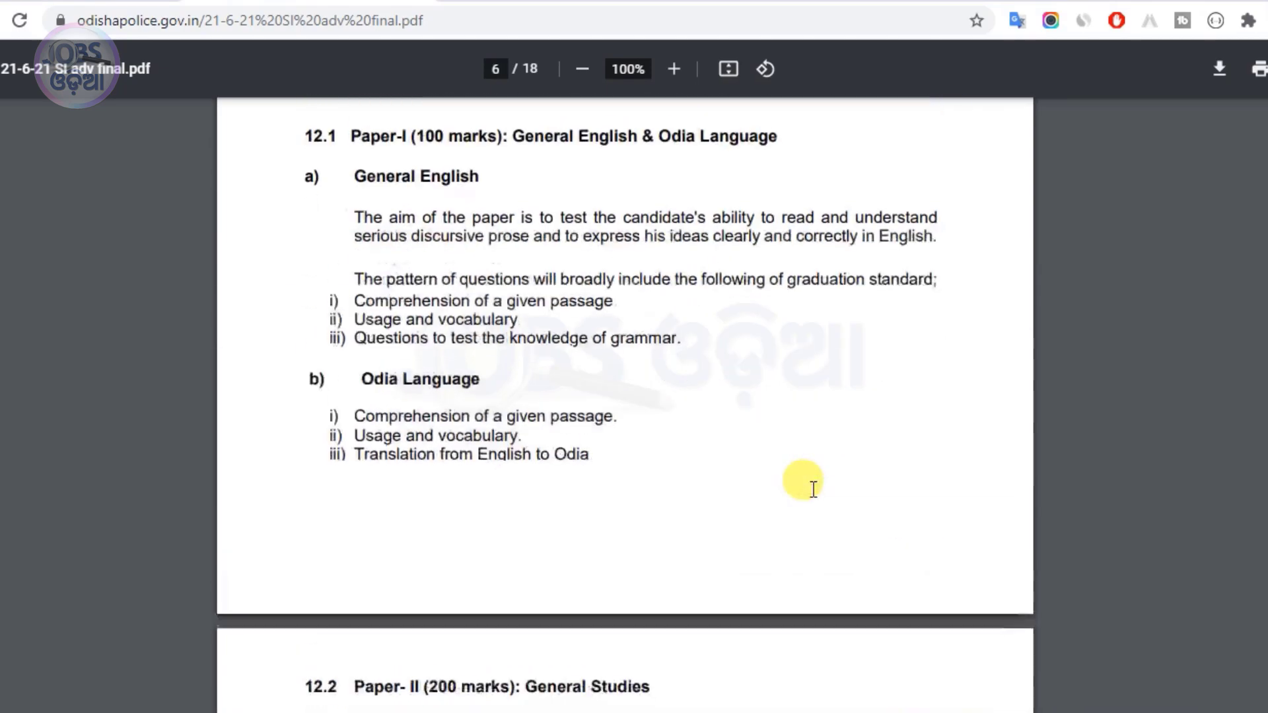
scroll(812, 488, down, 10)
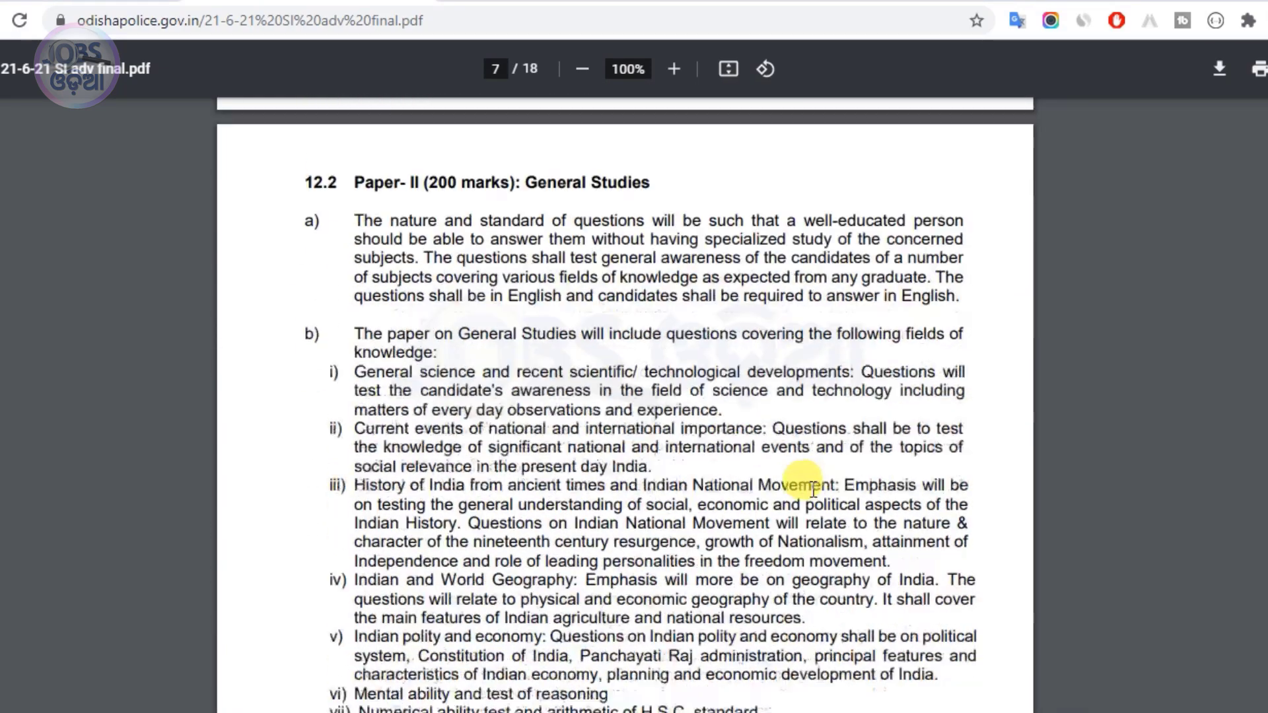
scroll(813, 488, down, 15)
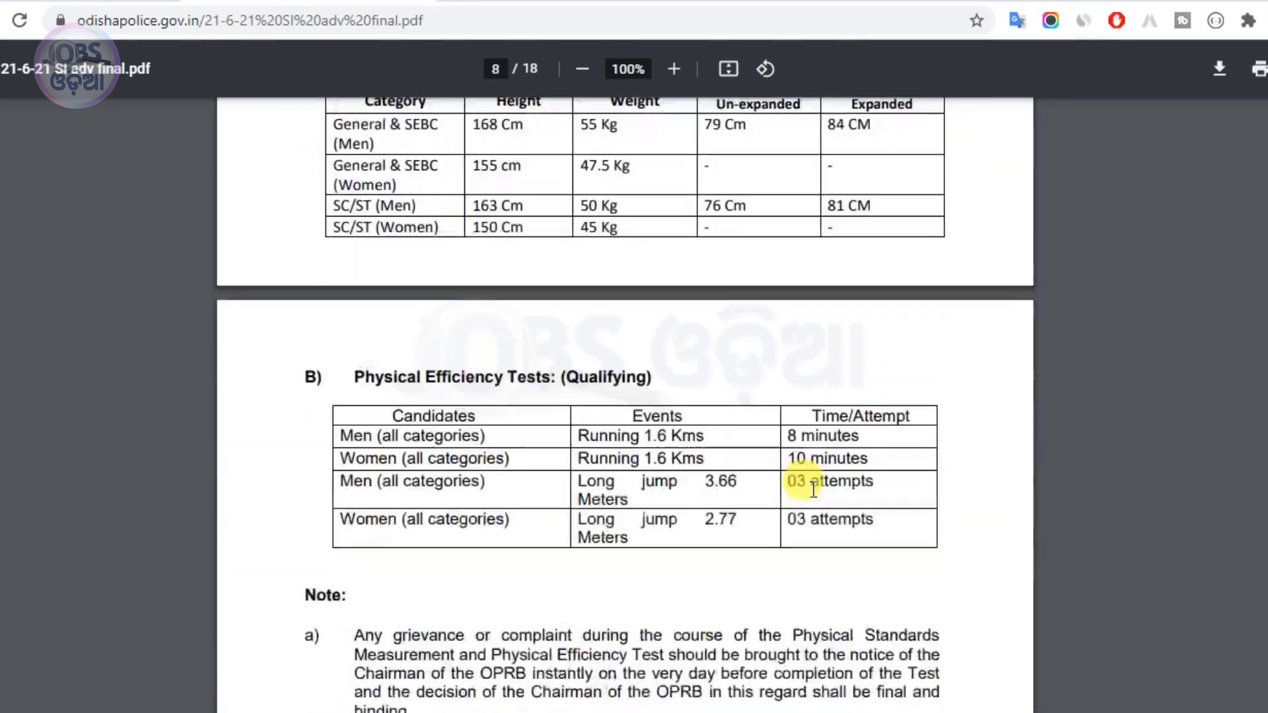
scroll(813, 489, down, 13)
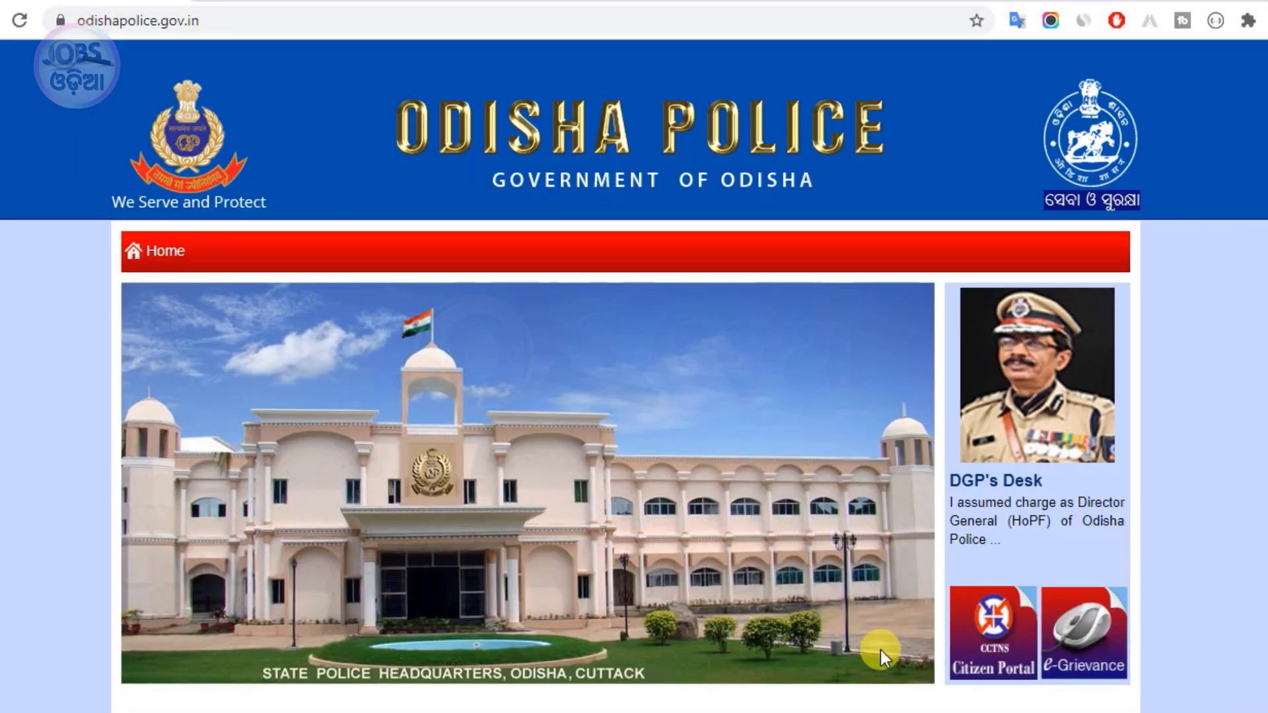
- Start the online SI application from Apply Online and dismiss the application-address alert
scroll(504, 430, down, 7)
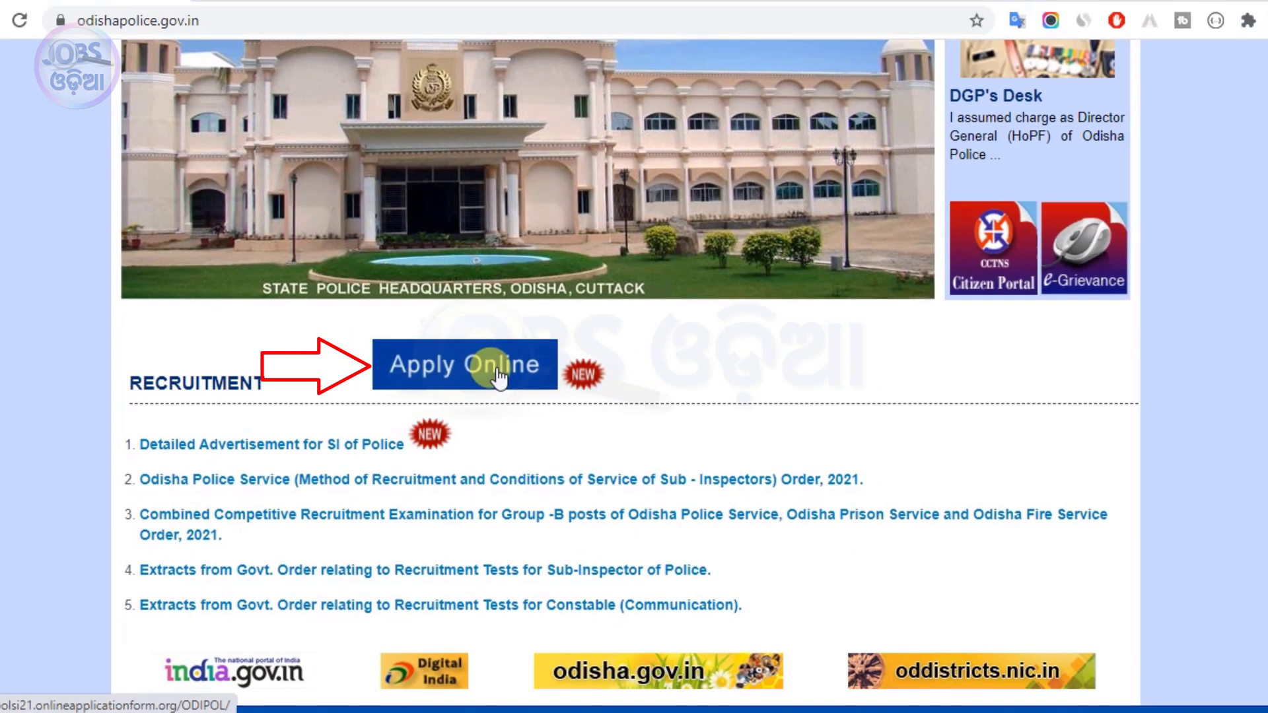
click(673, 352)
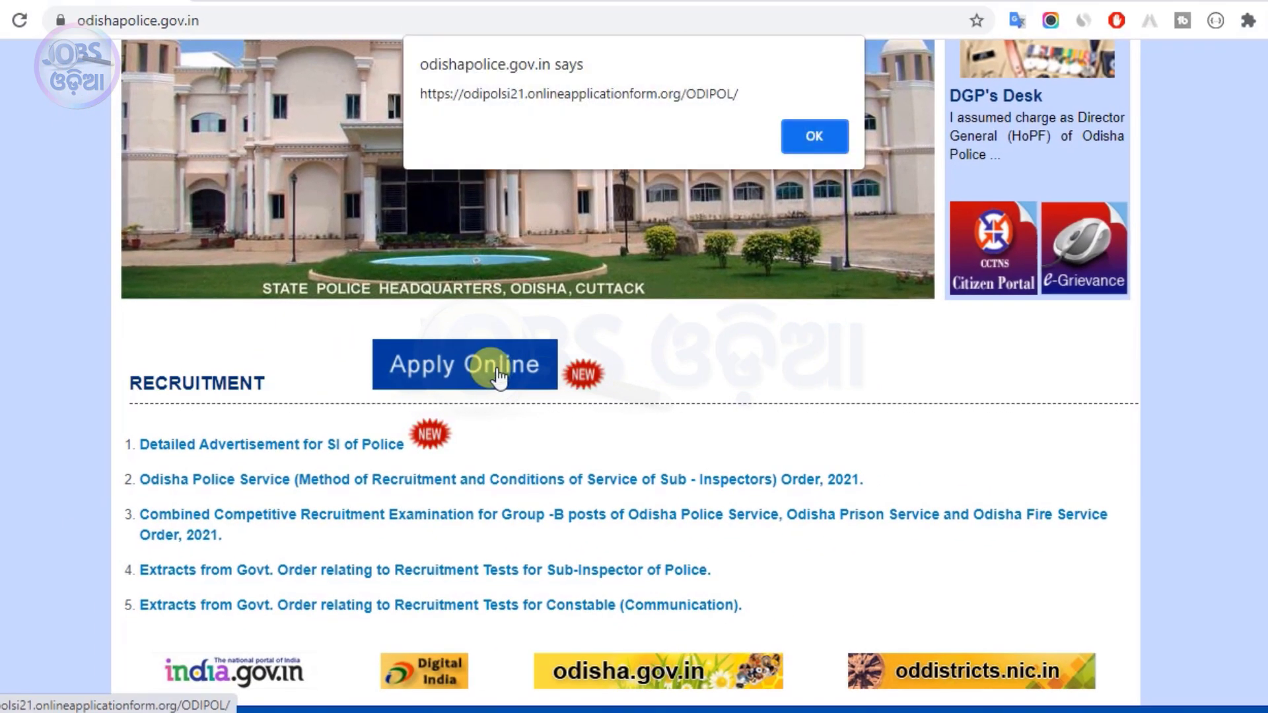
click(818, 135)
scroll(767, 261, up, 1)
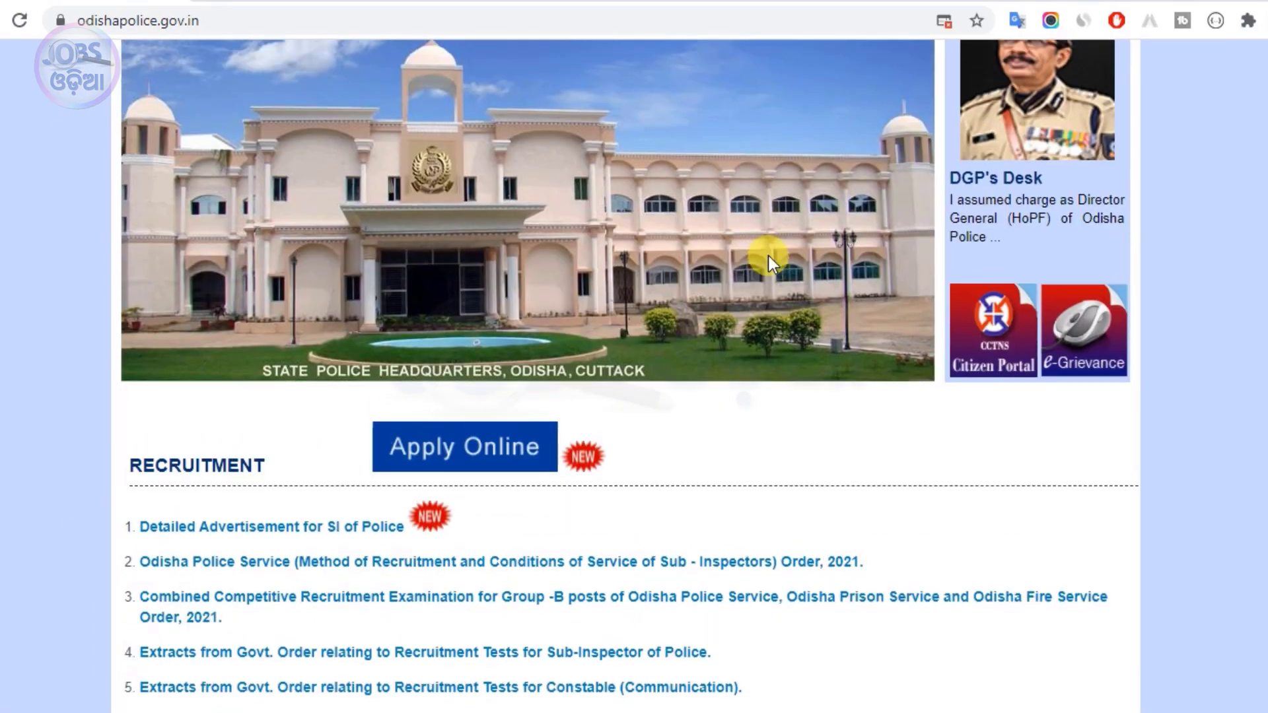
scroll(767, 261, up, 3)
scroll(767, 255, down, 2)
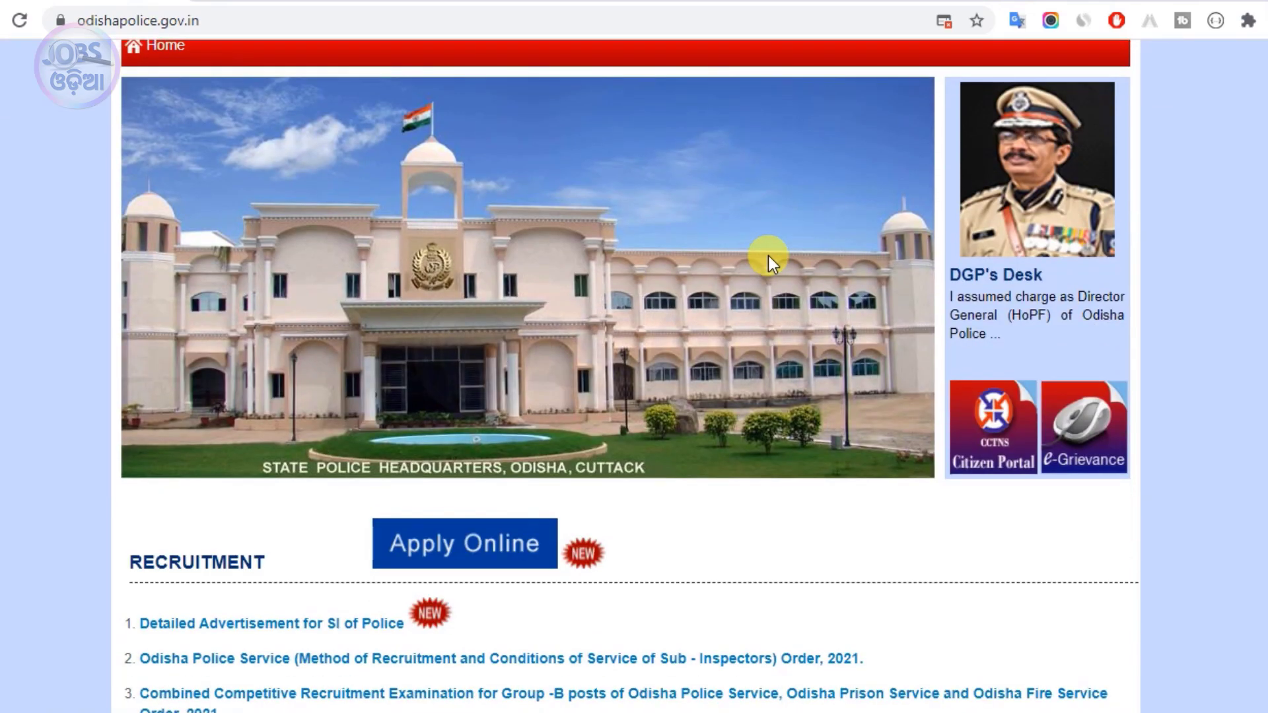
scroll(767, 256, up, 3)
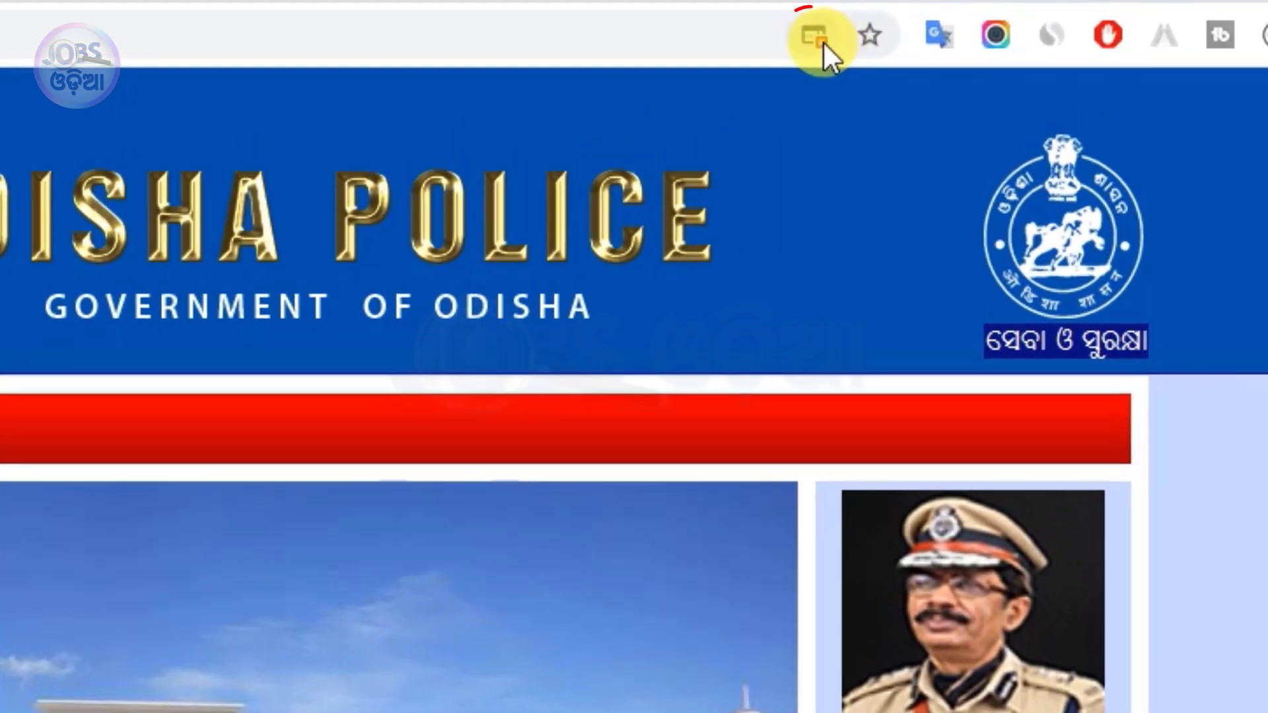
- Always allow pop-ups from the Odisha Police site
click(815, 38)
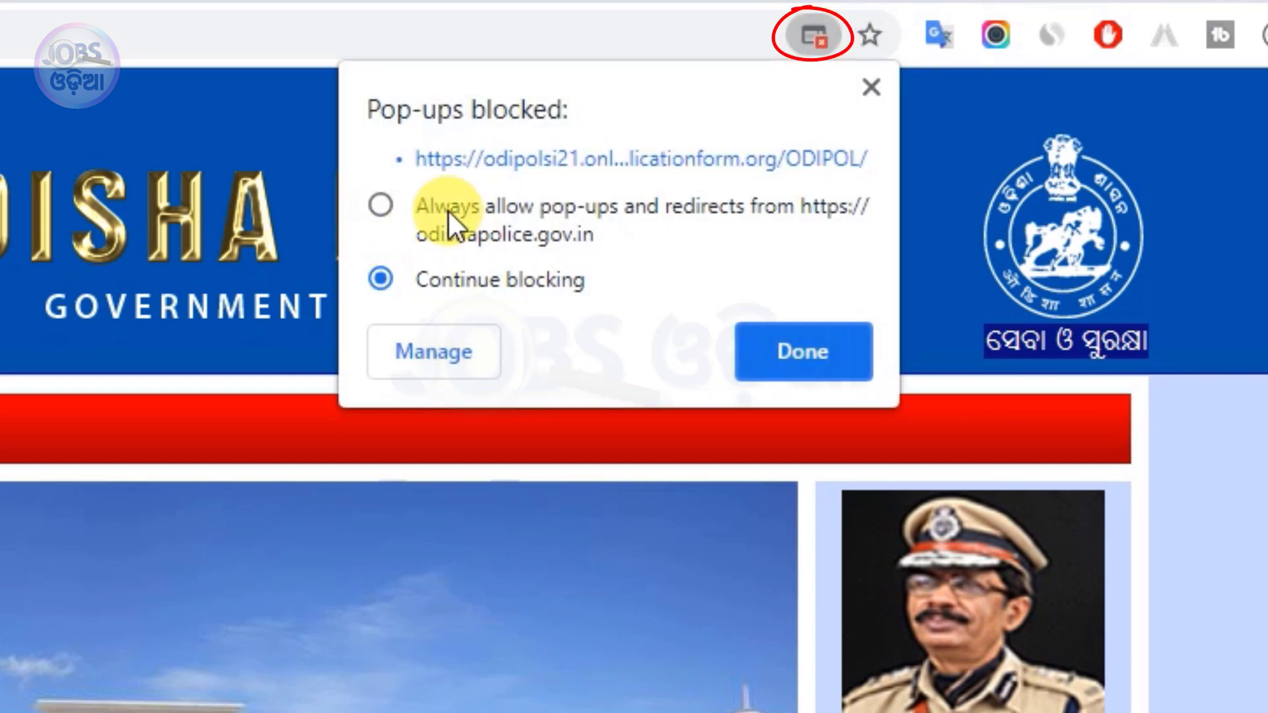
click(381, 210)
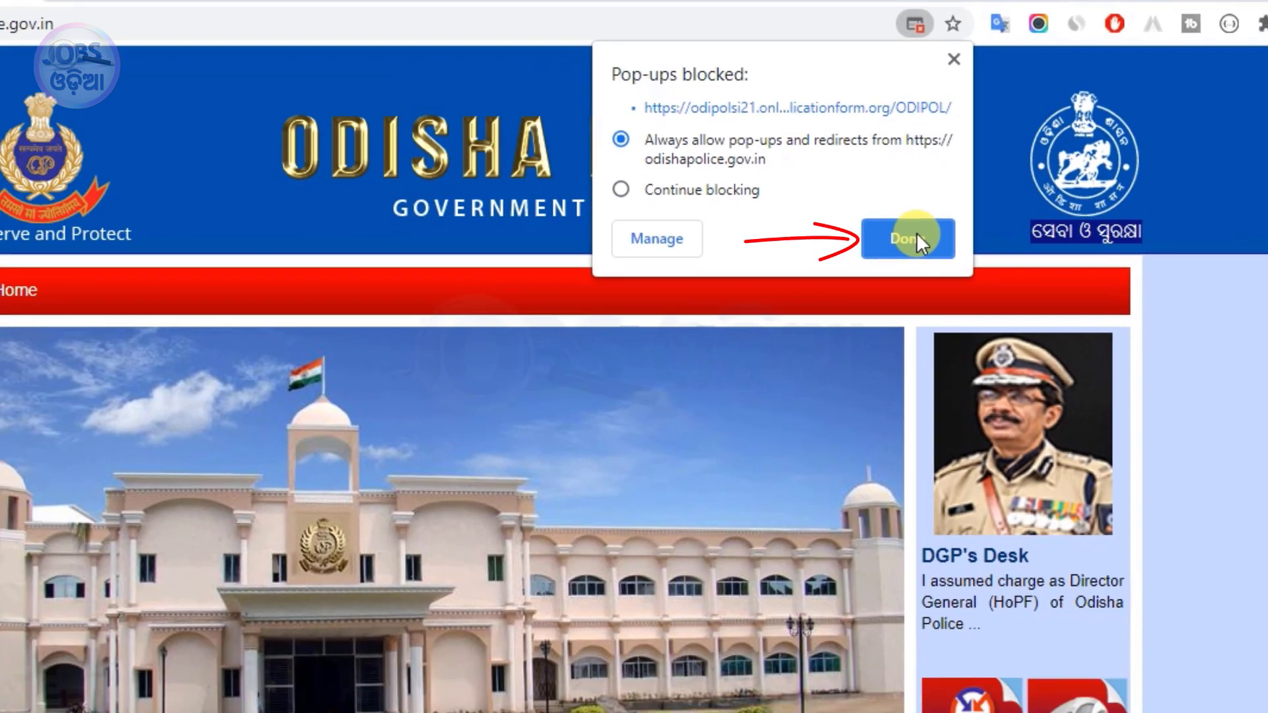
click(807, 340)
- Retry the SI online application and accept the alert to load the ODIPOL portal
scroll(528, 299, down, 3)
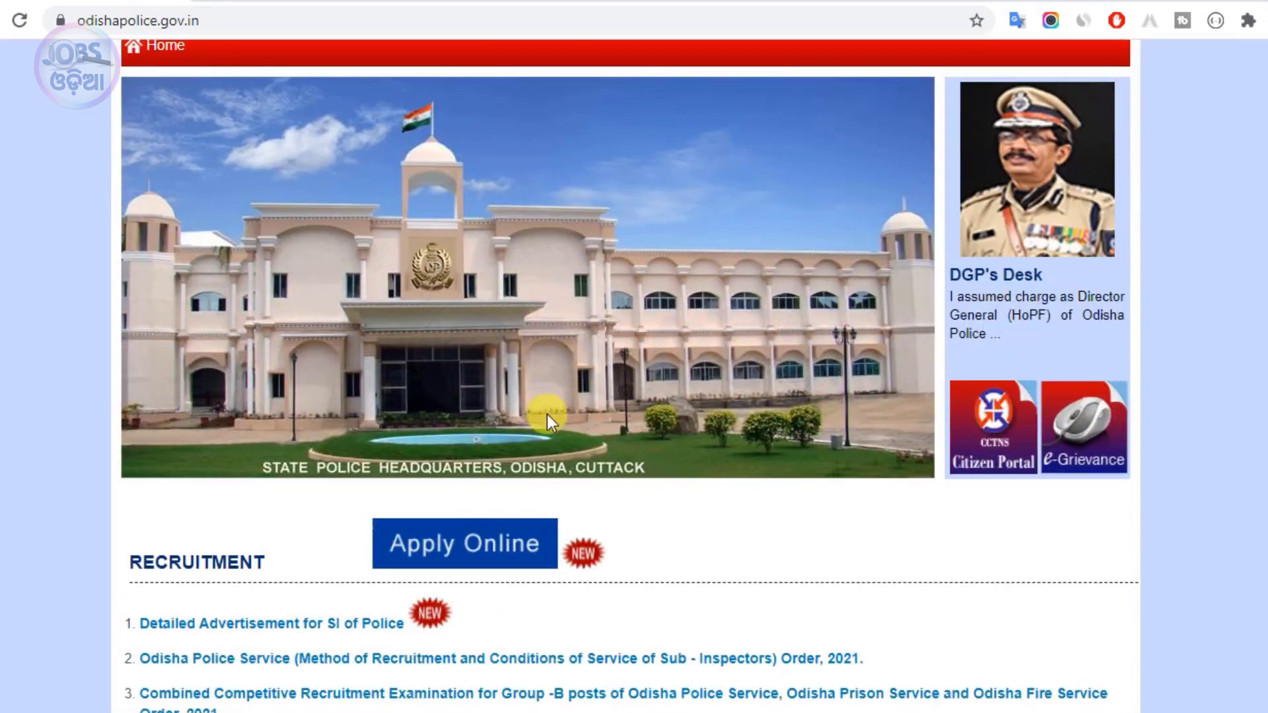
click(528, 545)
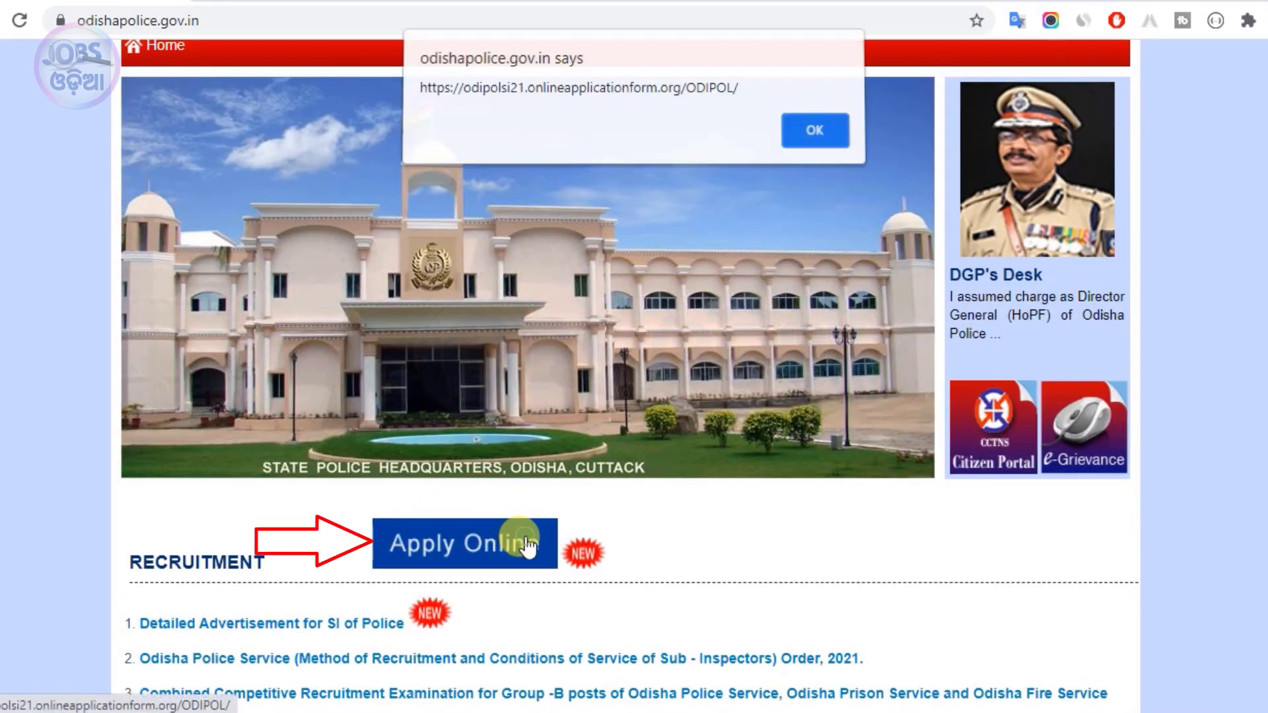
click(818, 137)
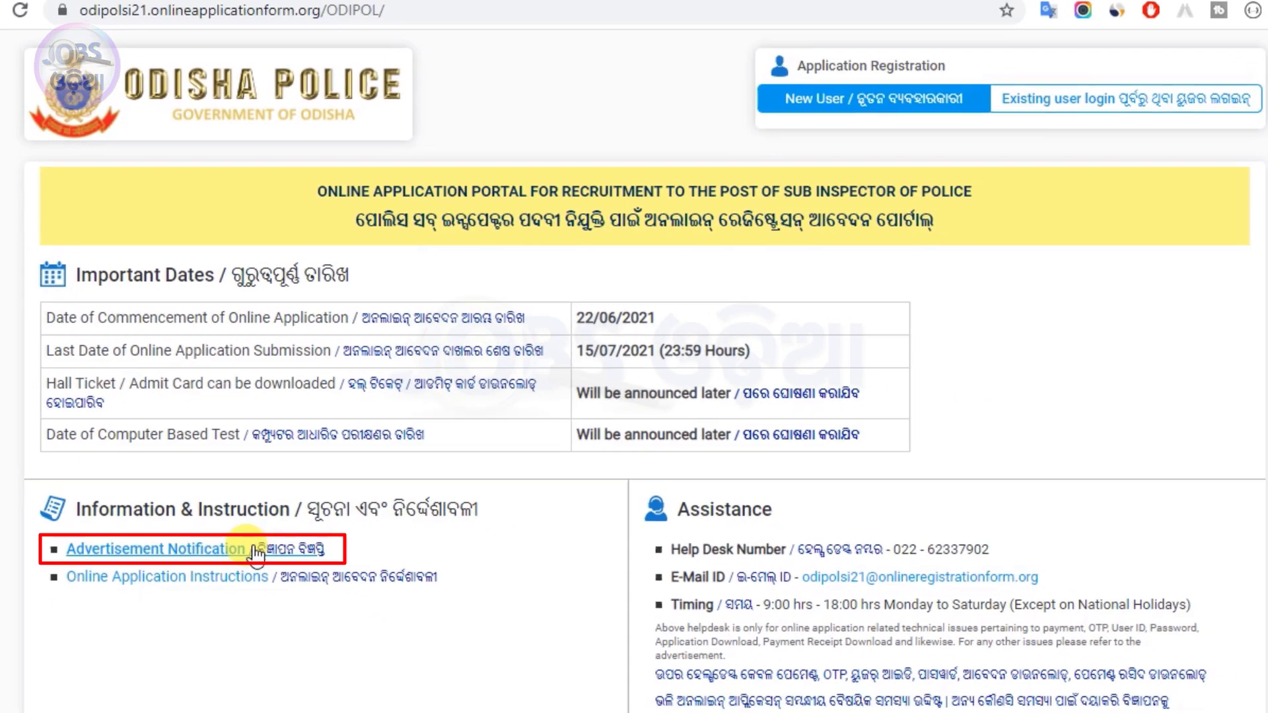
click(310, 615)
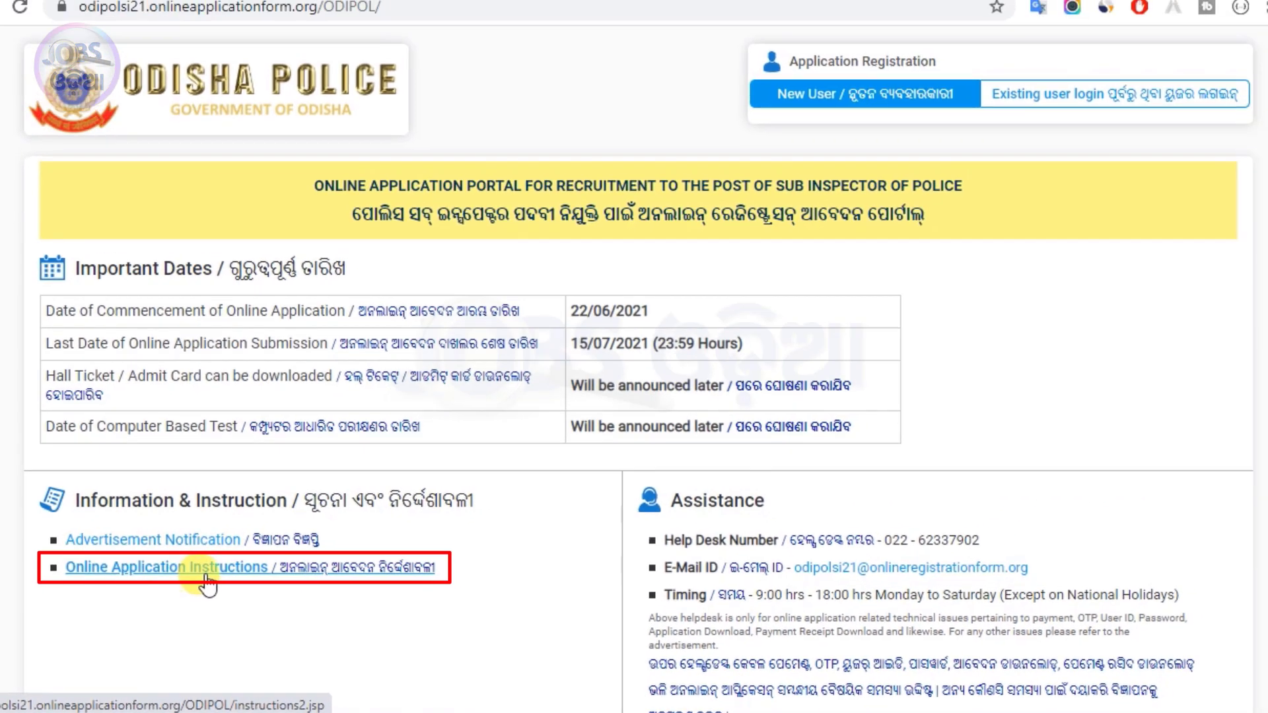
click(204, 532)
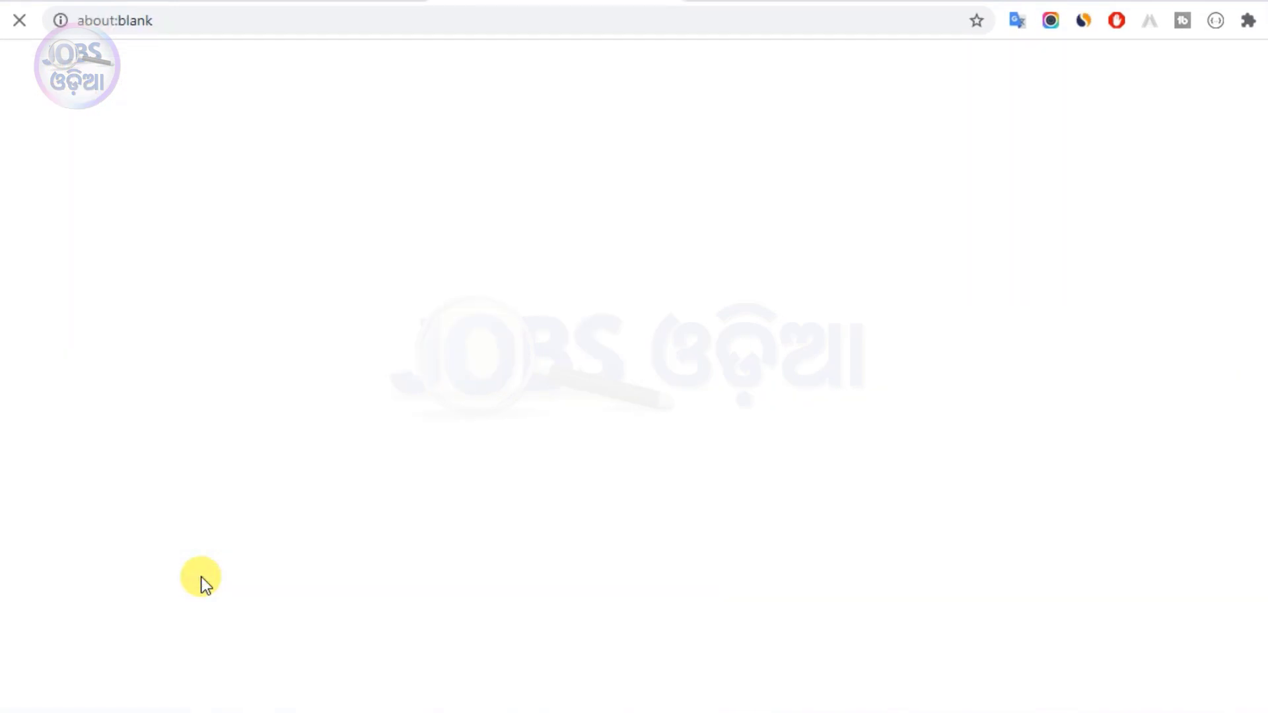
scroll(485, 311, down, 5)
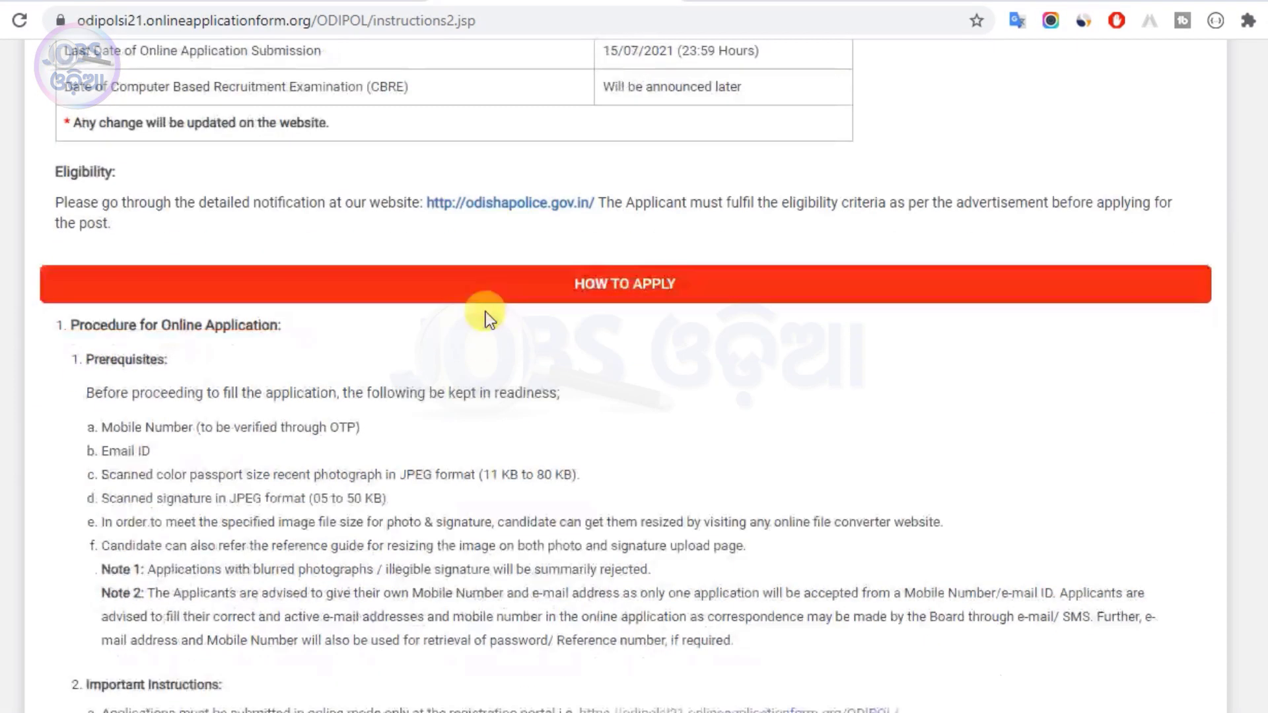
scroll(485, 311, down, 7)
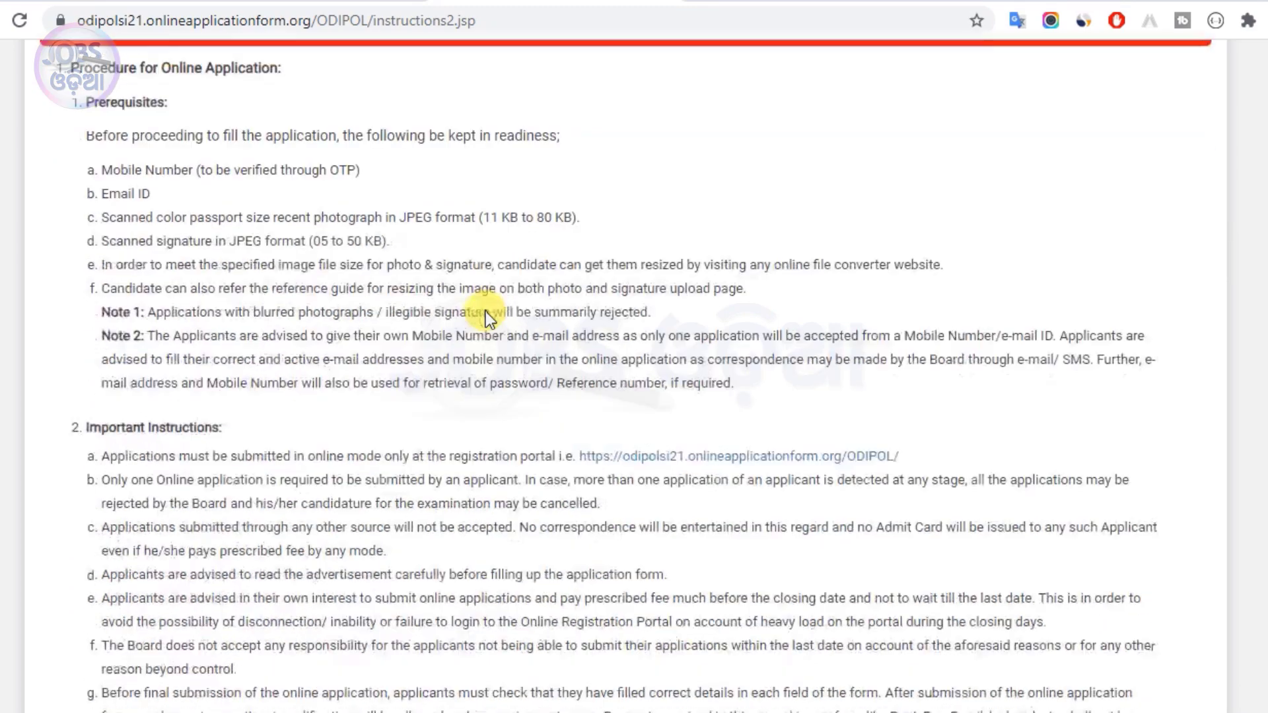
scroll(481, 298, up, 12)
scroll(453, 268, down, 20)
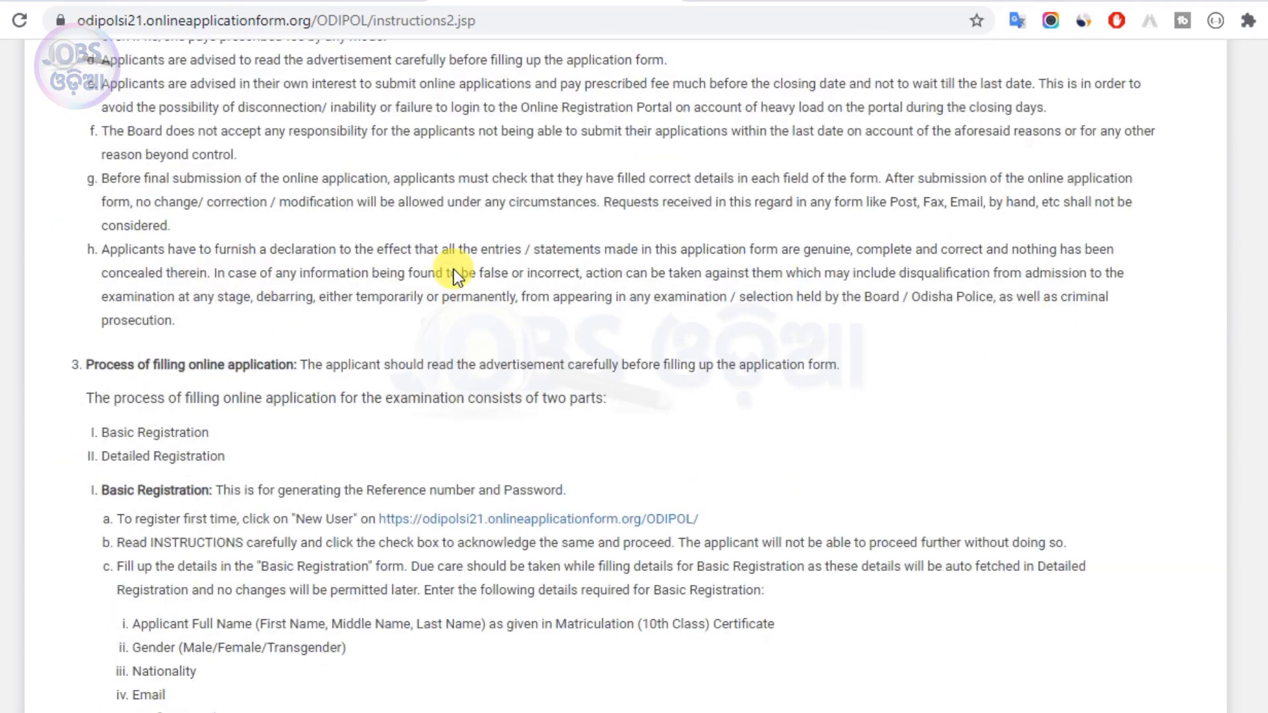
click(672, 1)
scroll(703, 331, down, 2)
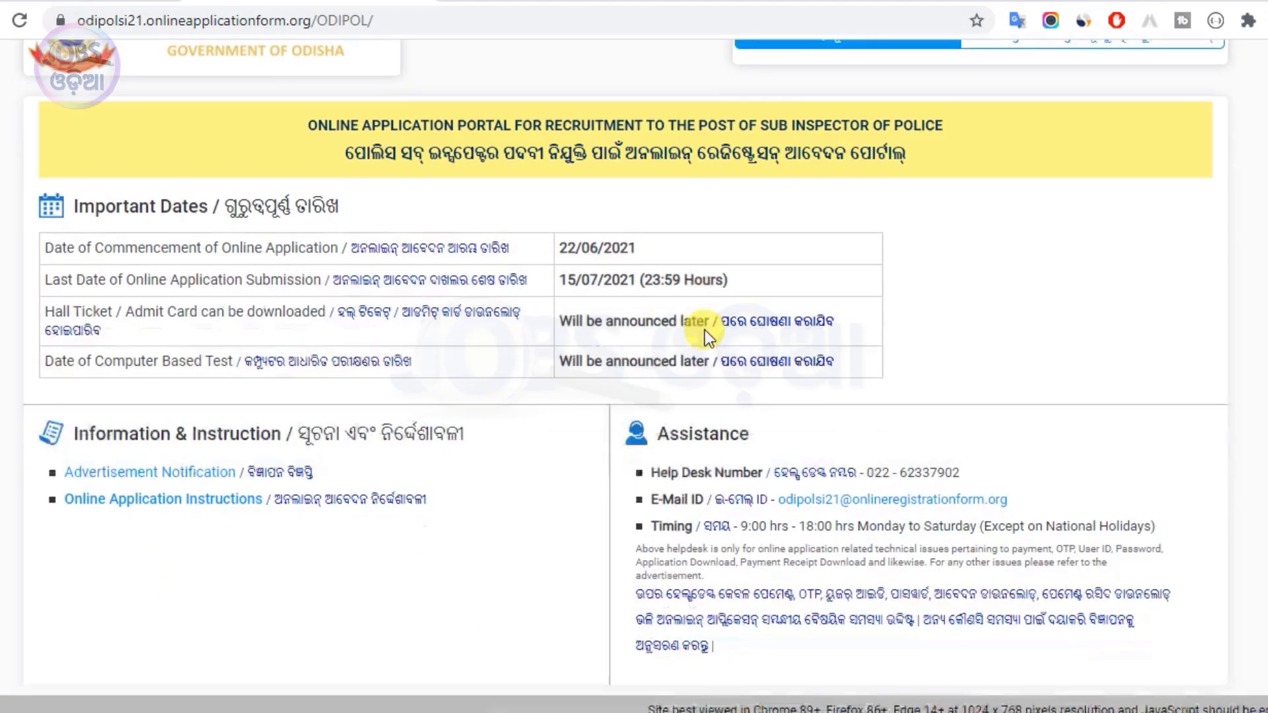
- Register as a New User, agreeing to abide by the instructions, and continue to sign-up
scroll(704, 330, up, 2)
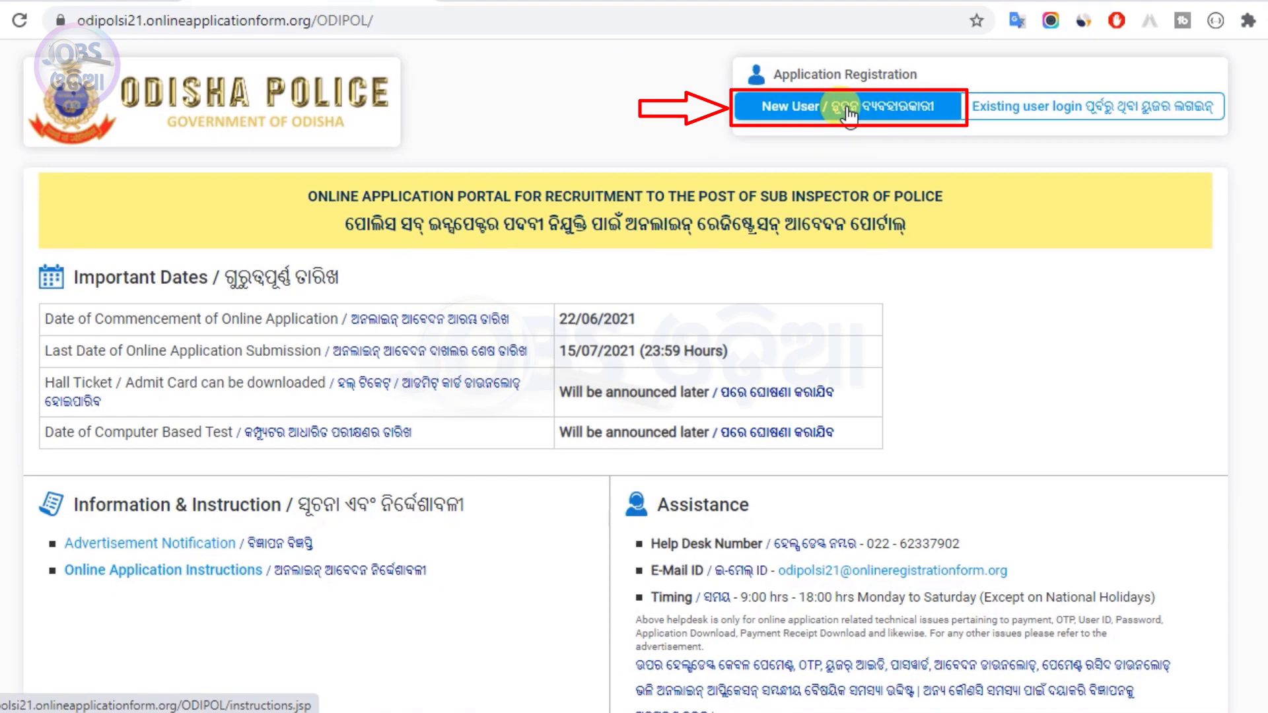
click(541, 188)
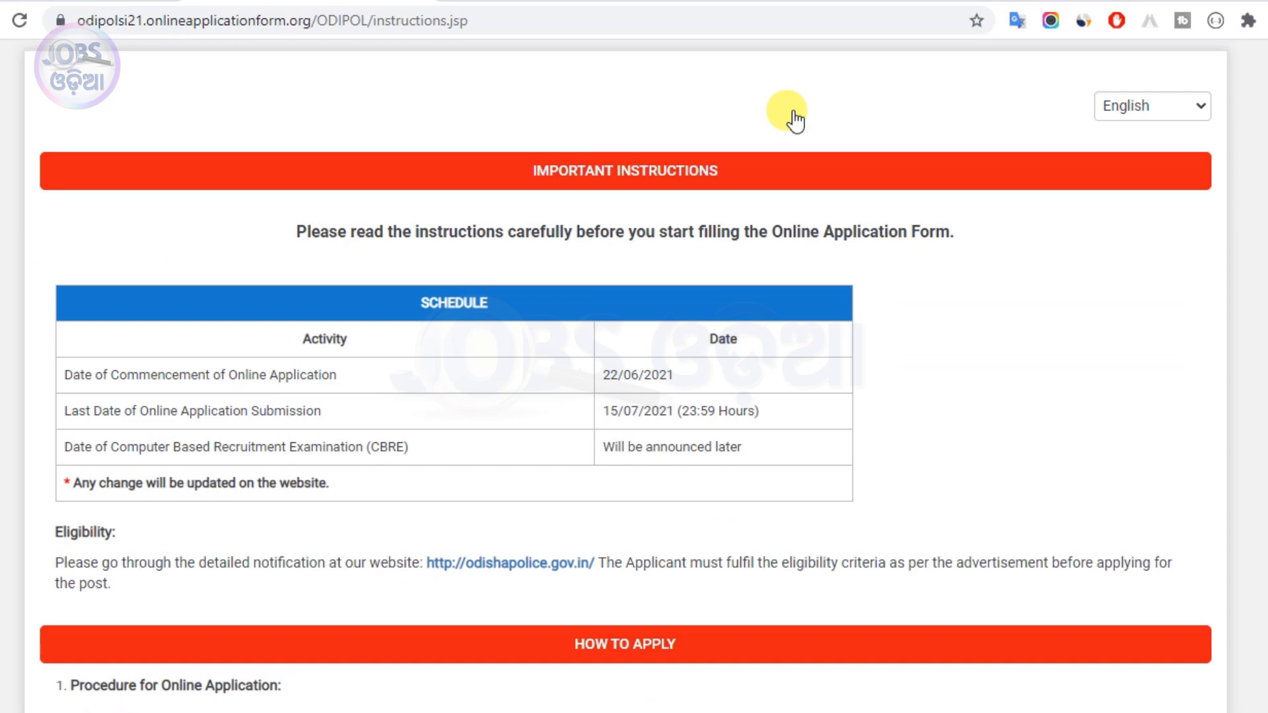
scroll(794, 121, down, 13)
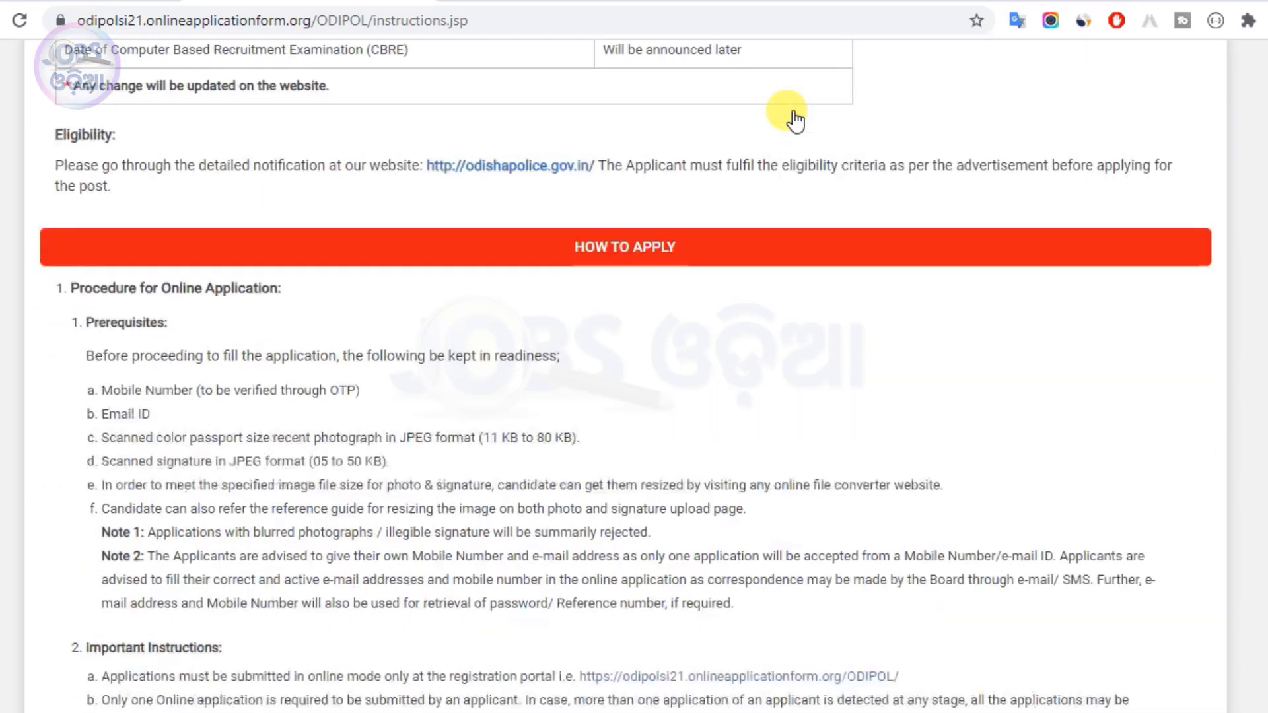
scroll(368, 410, up, 9)
scroll(356, 419, down, 10)
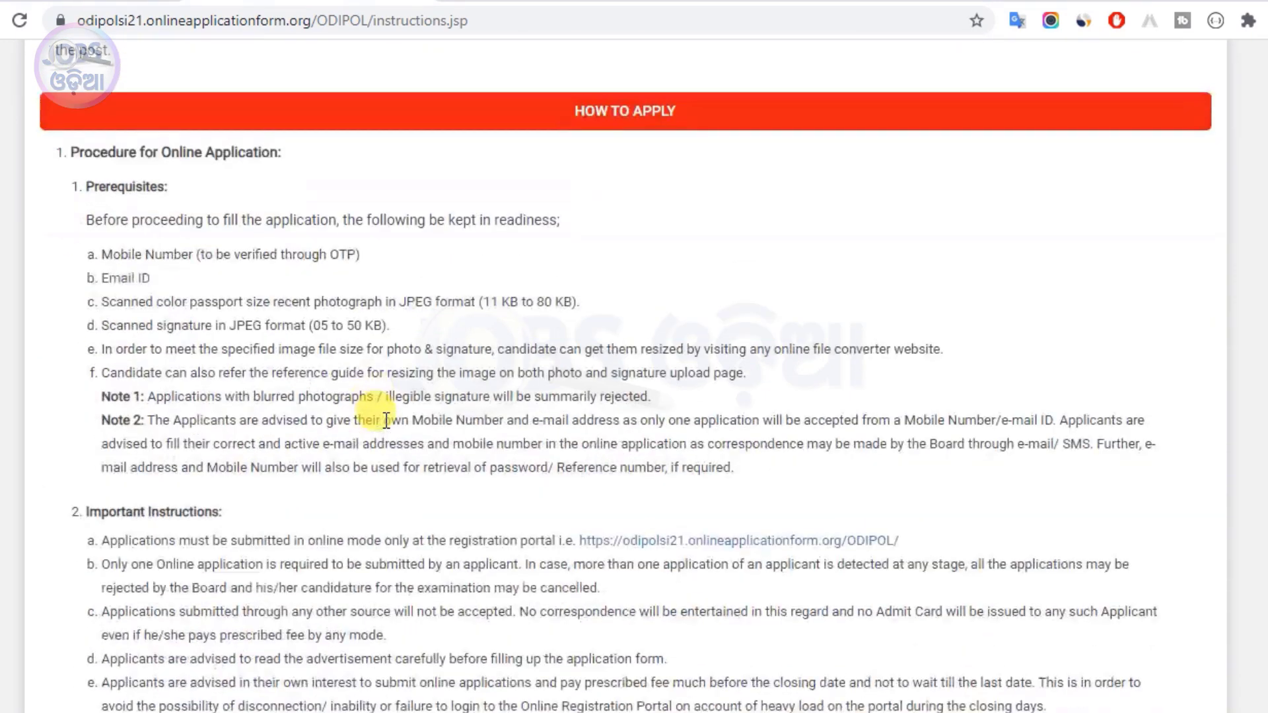
scroll(384, 422, down, 15)
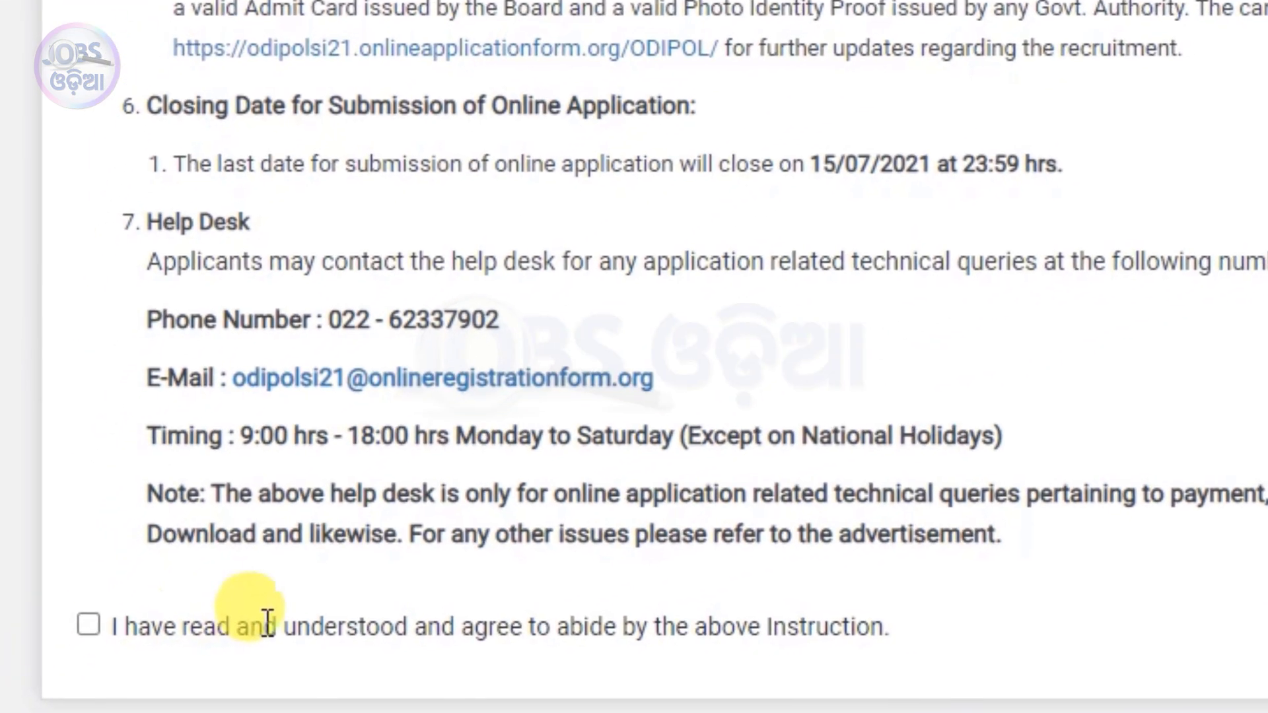
click(89, 624)
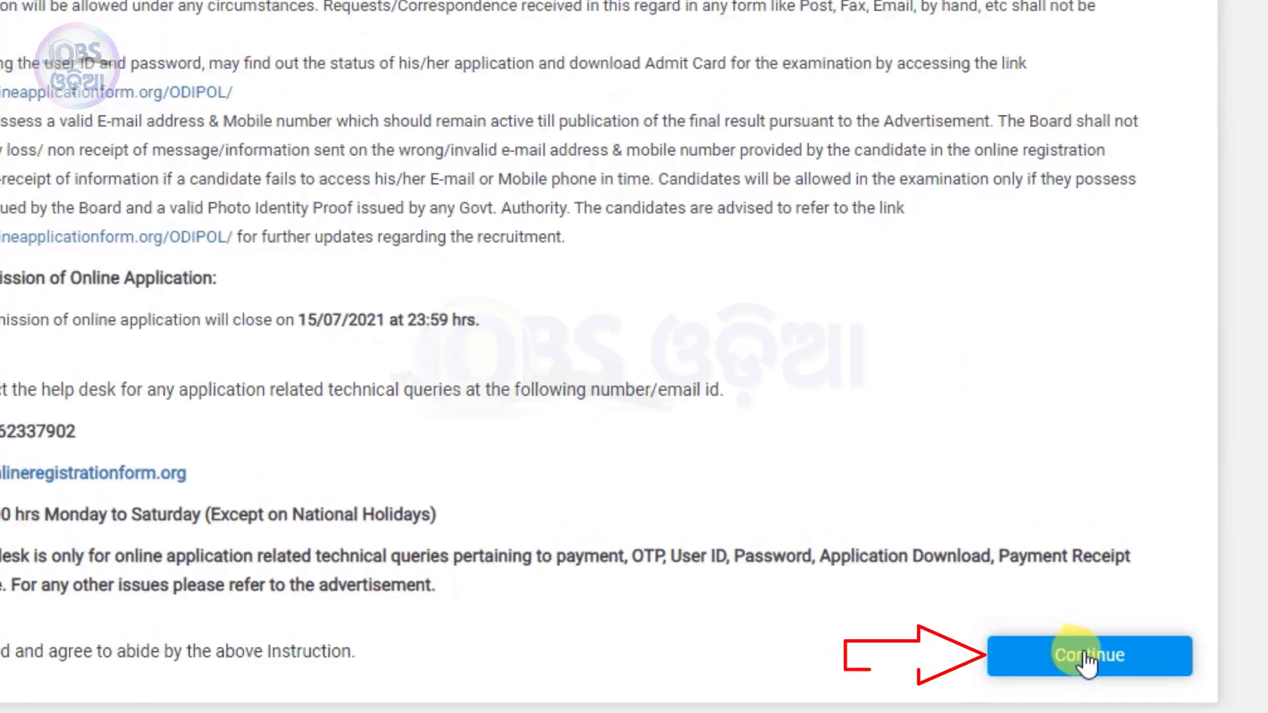
click(1151, 670)
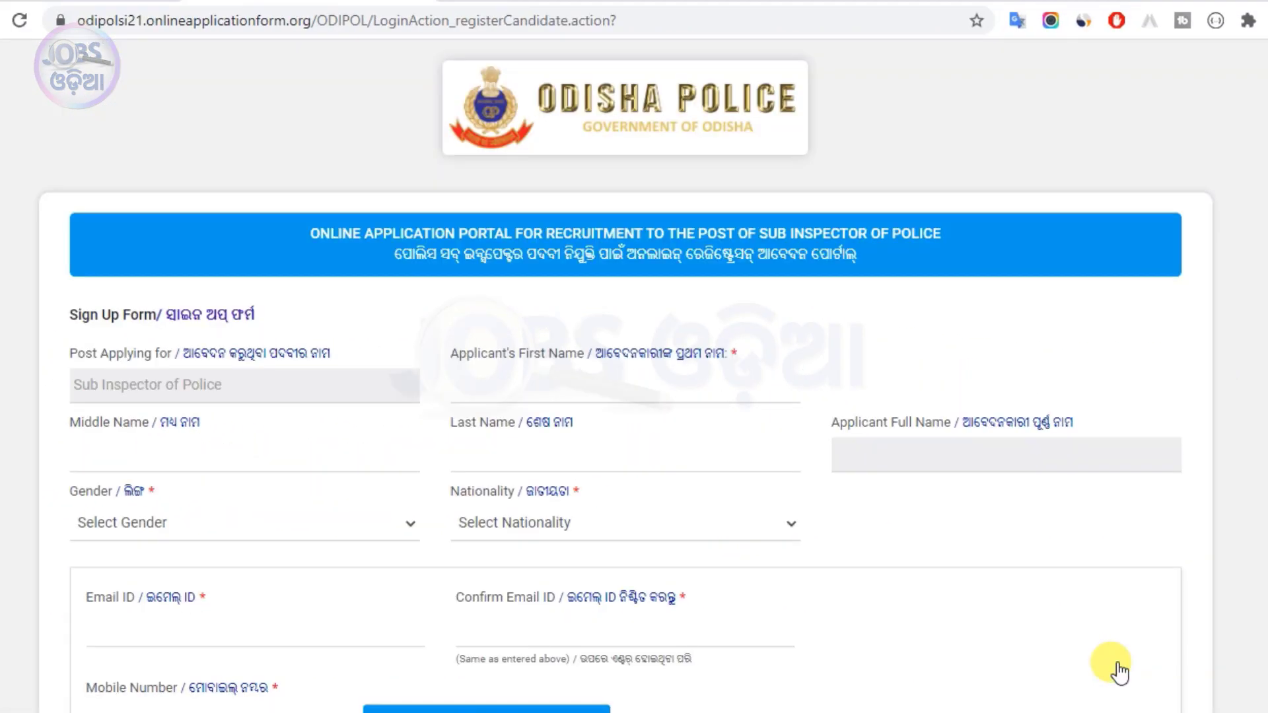
- Enter the applicant's first and last name on the Sign Up form, leaving middle name blank
scroll(1121, 672, down, 6)
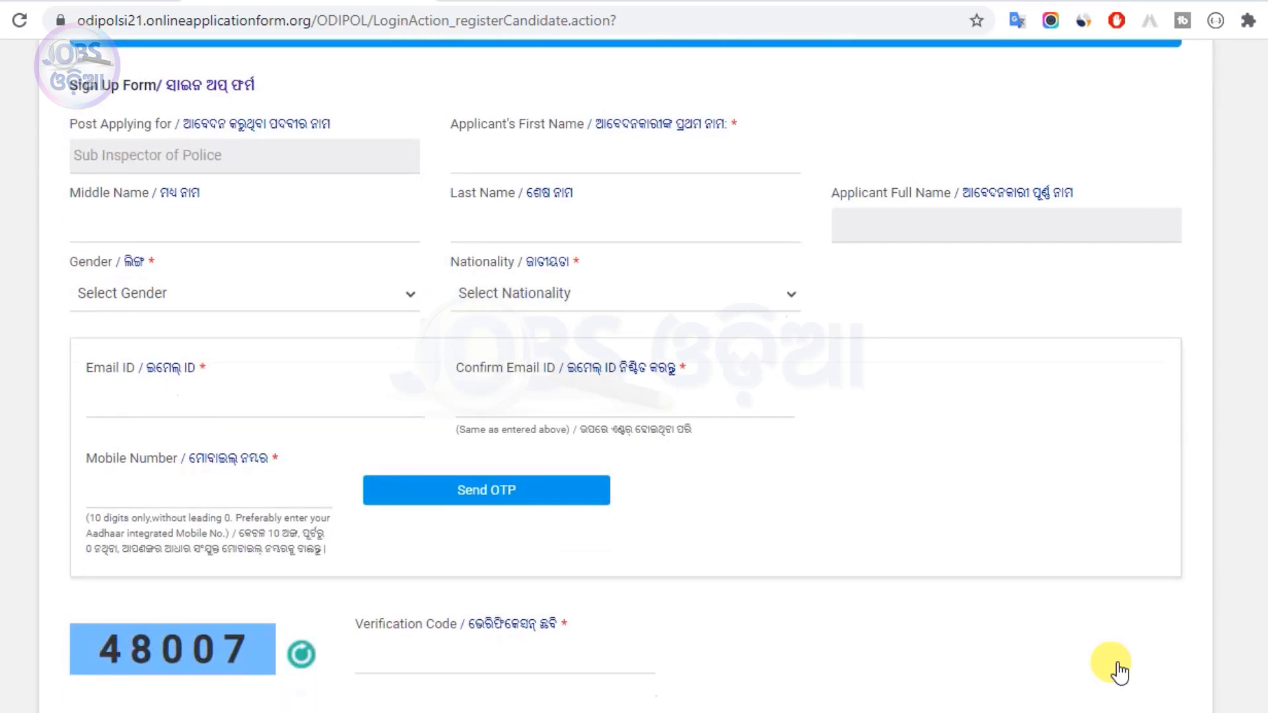
scroll(532, 438, up, 4)
scroll(532, 438, down, 4)
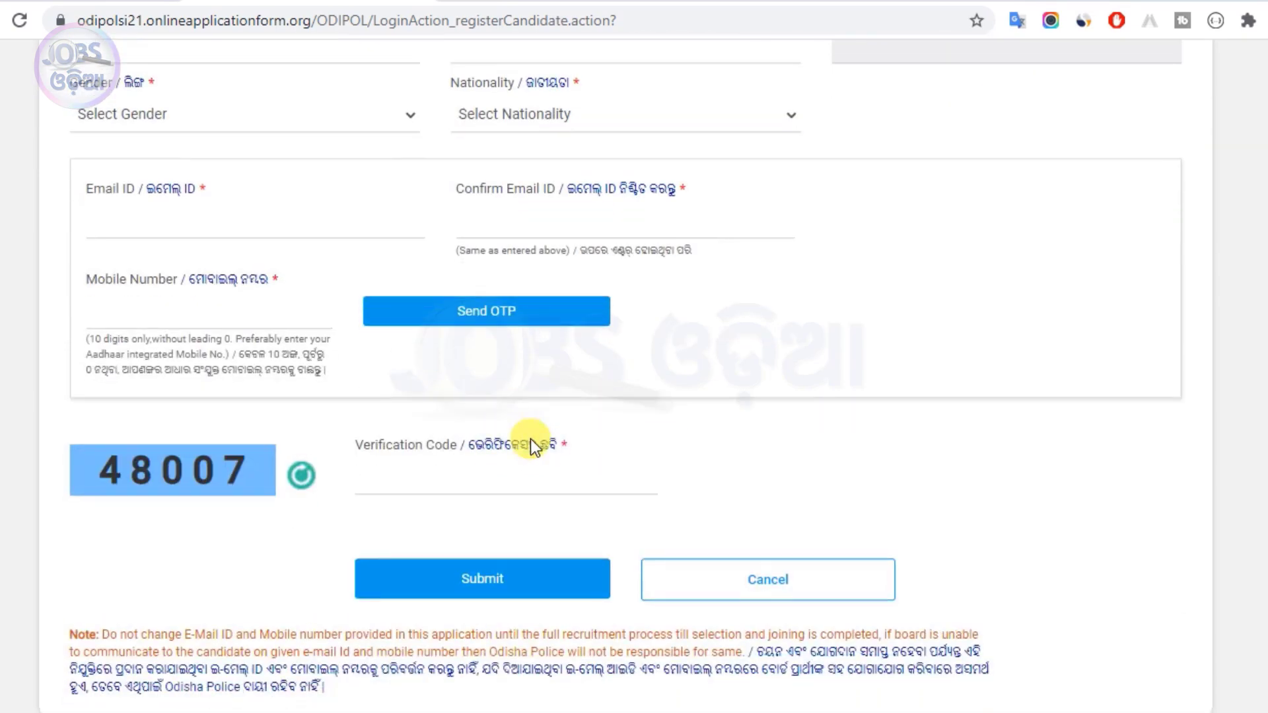
scroll(540, 601, up, 6)
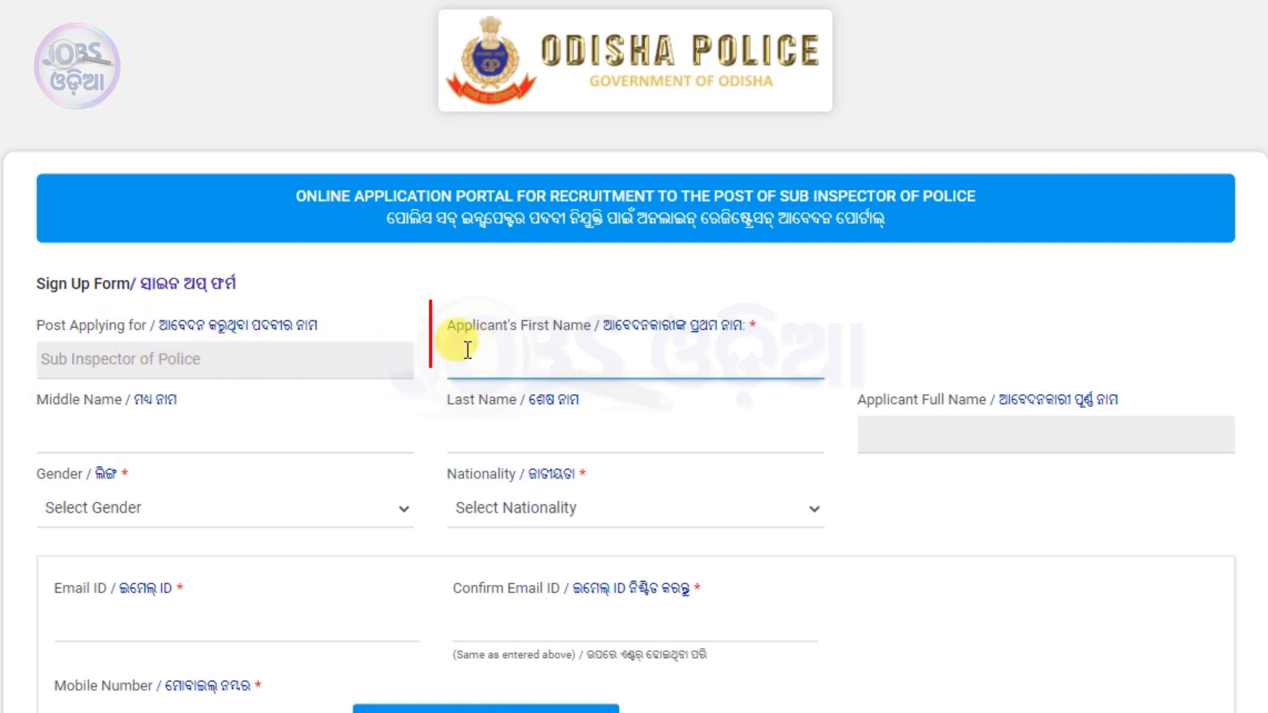
click(670, 360)
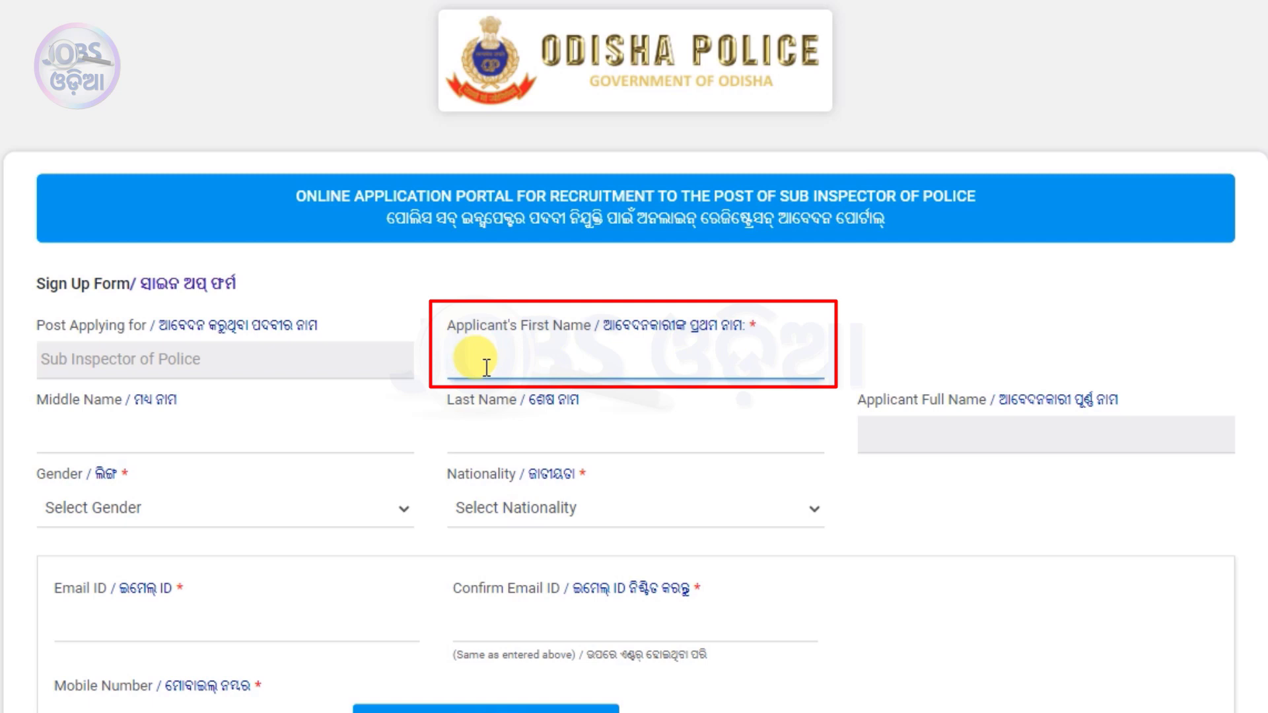
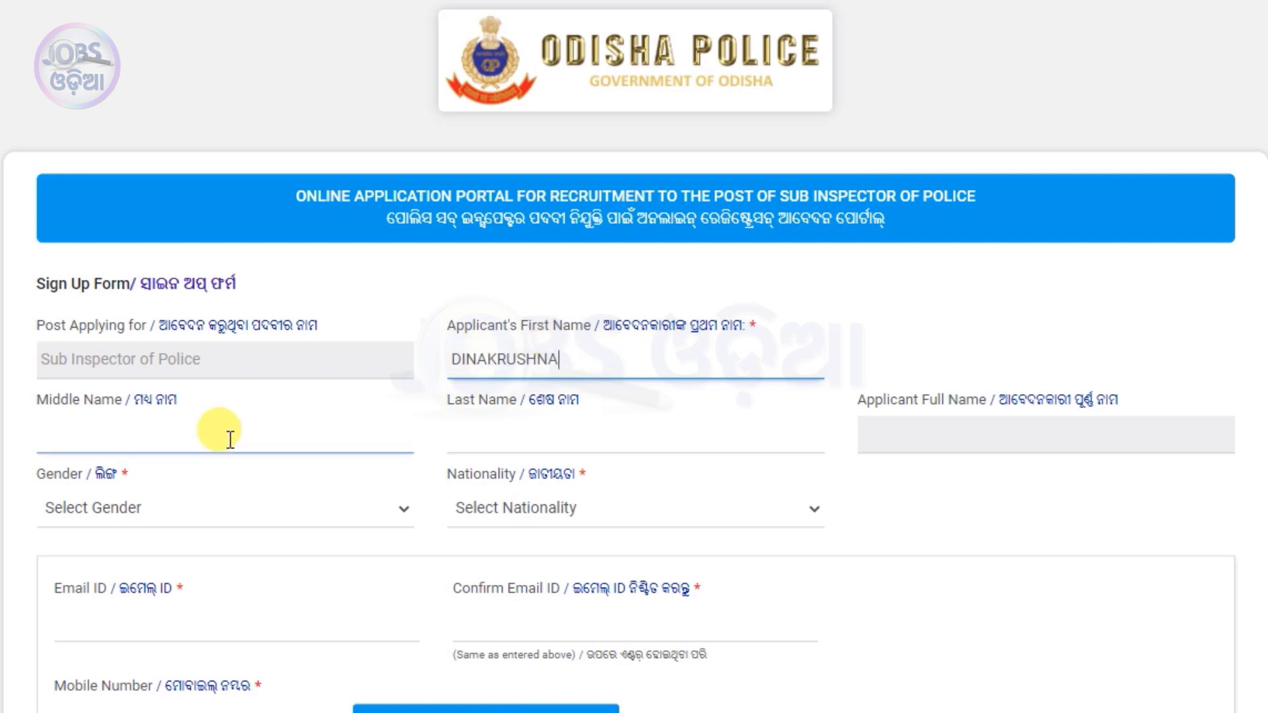
click(153, 434)
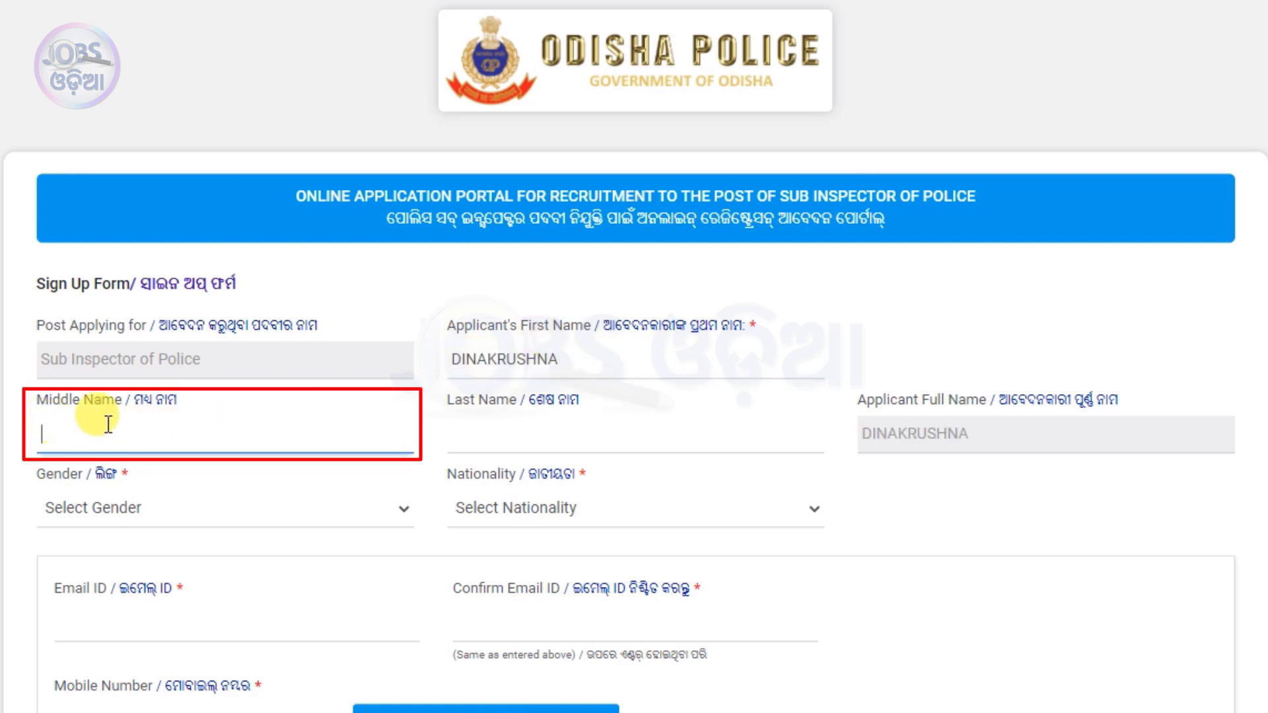
click(528, 420)
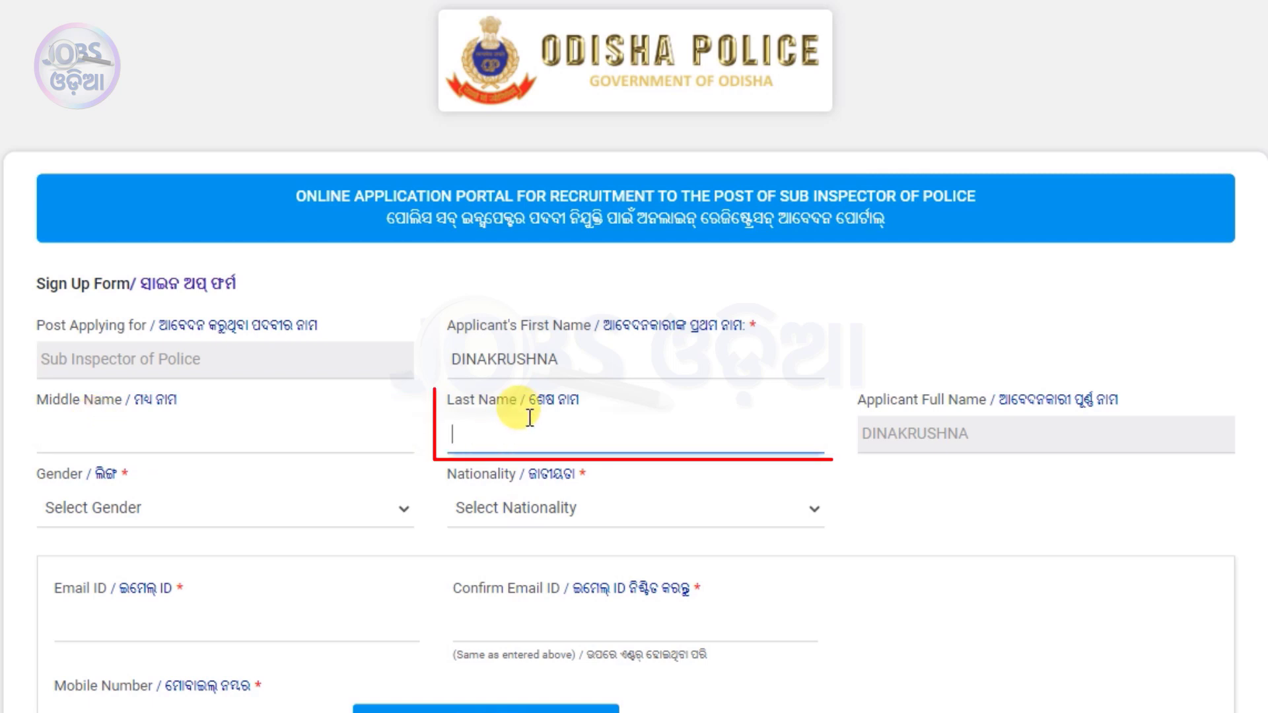
click(524, 344)
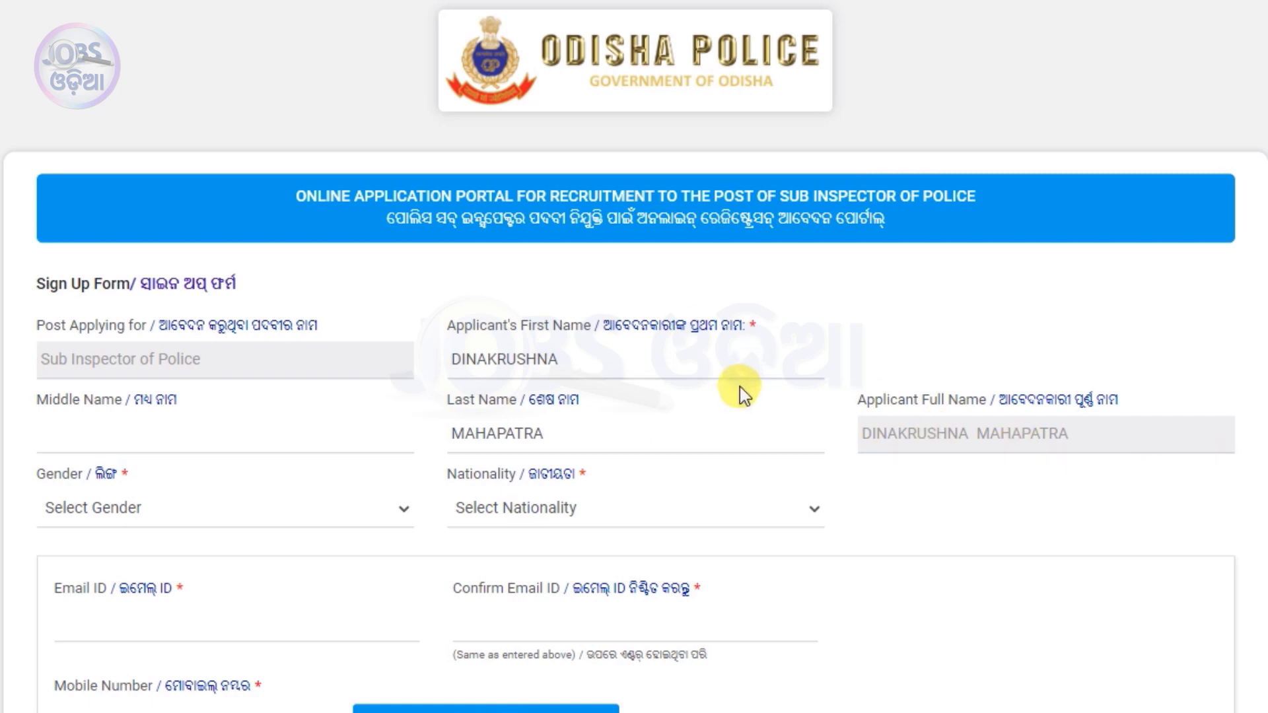
scroll(693, 538, down, 3)
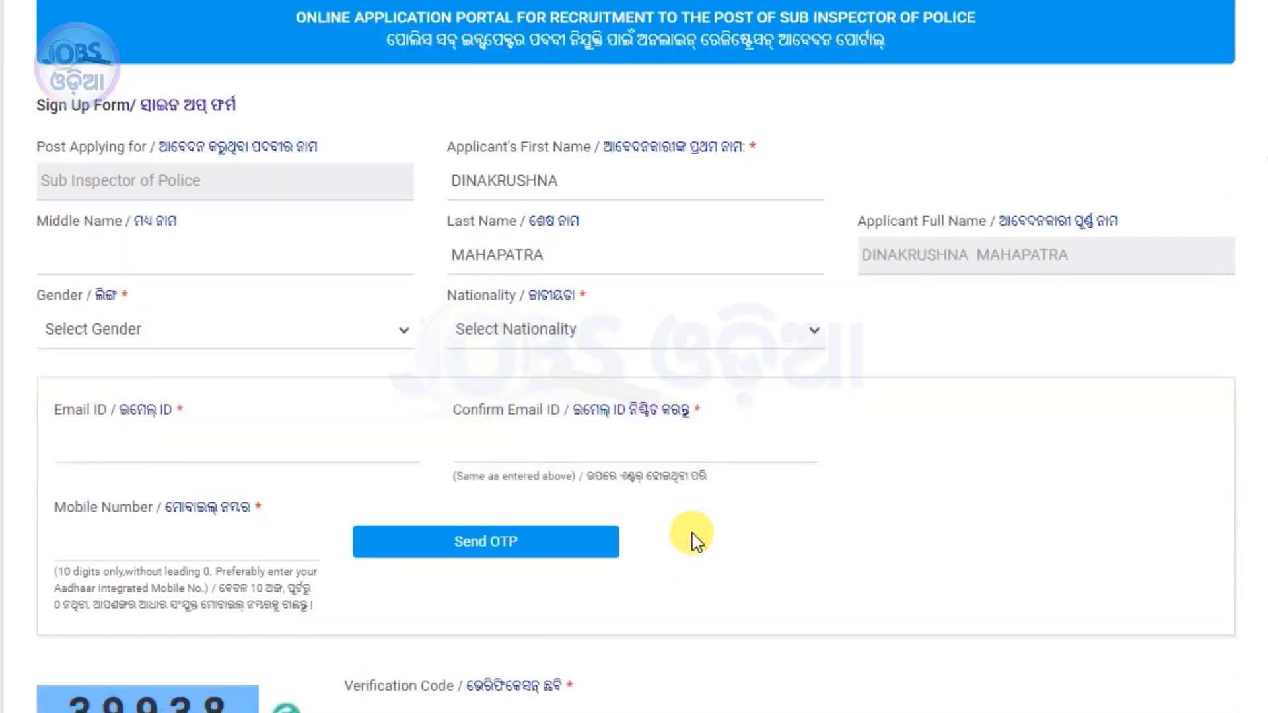
- Set gender to Male and nationality to citizen of India
click(208, 295)
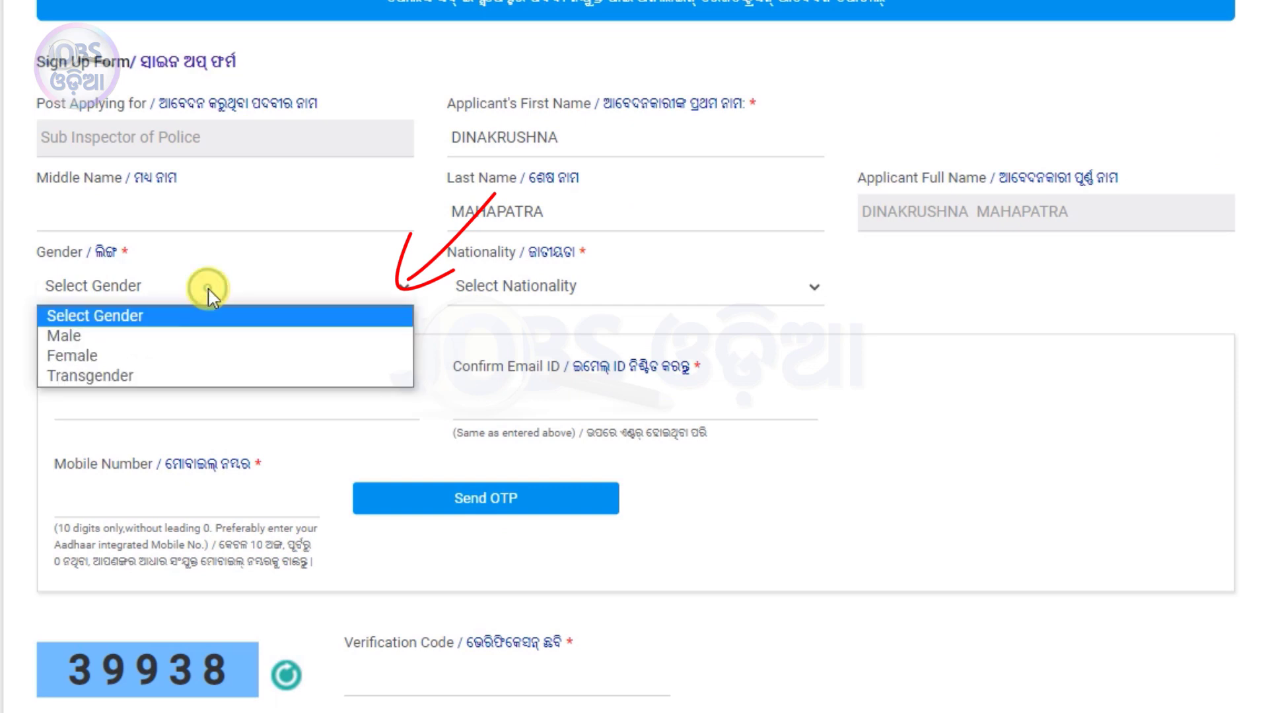
click(101, 338)
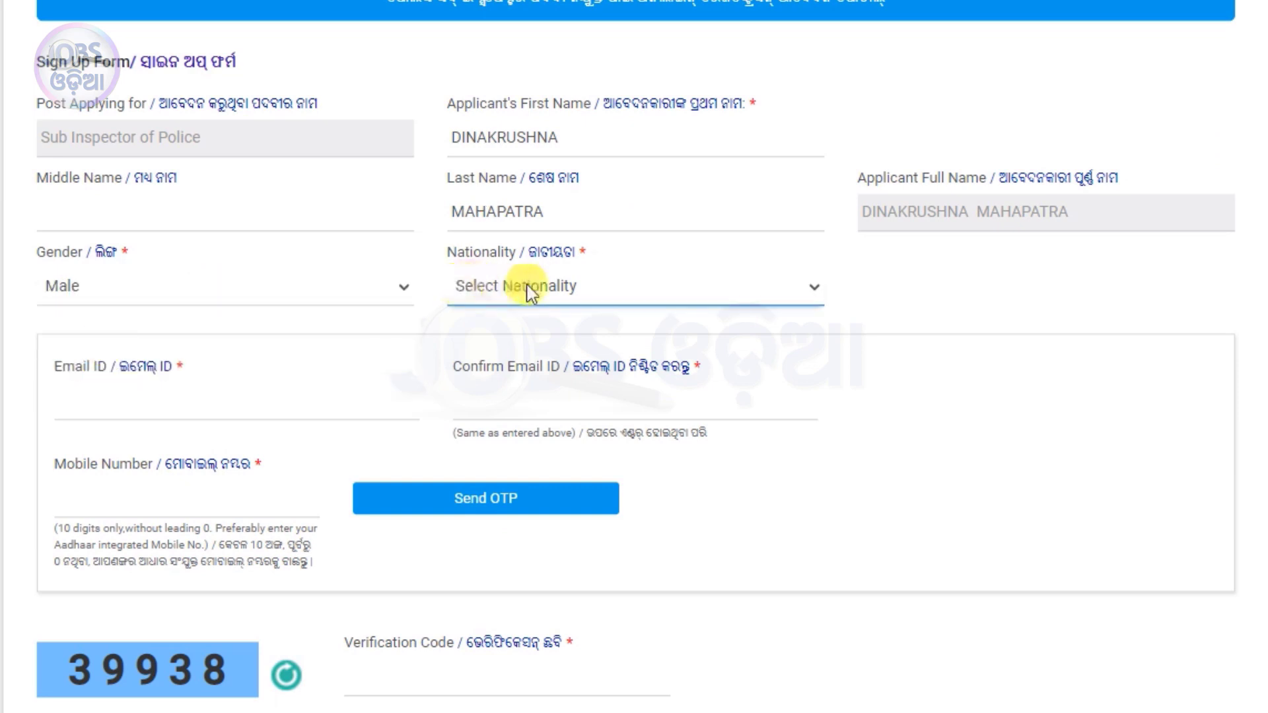
click(557, 285)
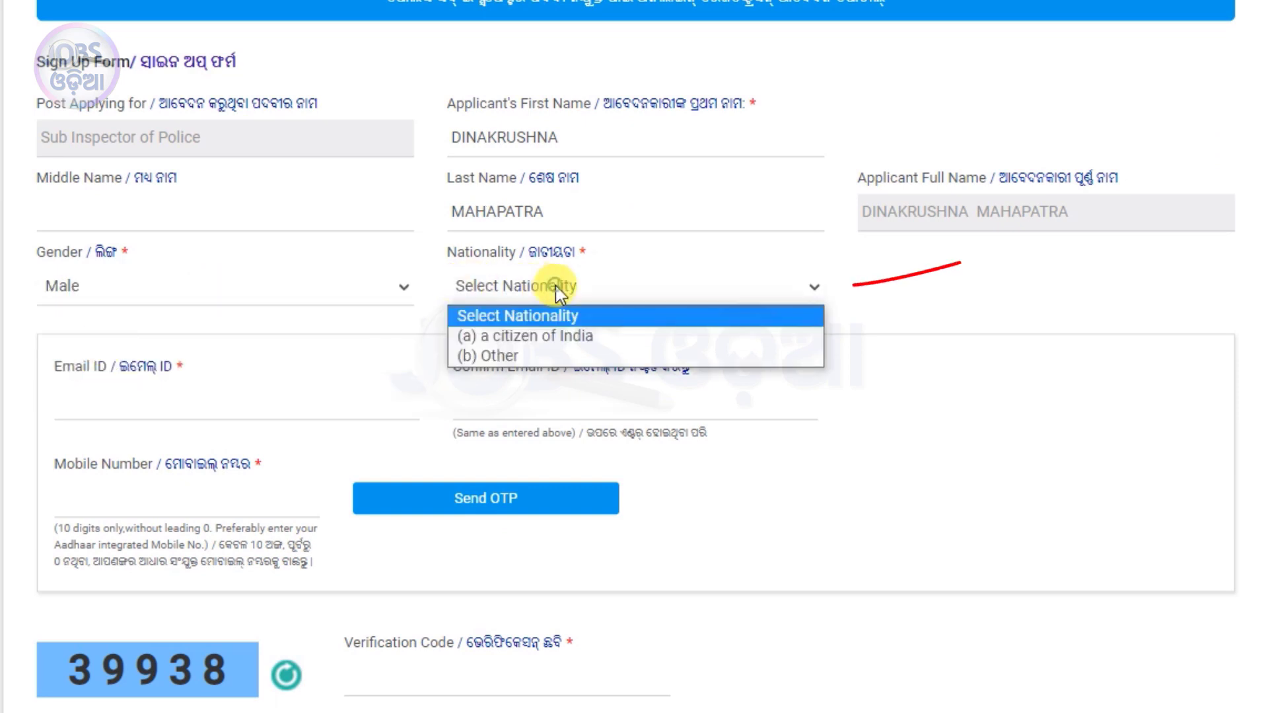
click(580, 336)
- Enter the applicant's e-mail address and its confirmation
click(69, 399)
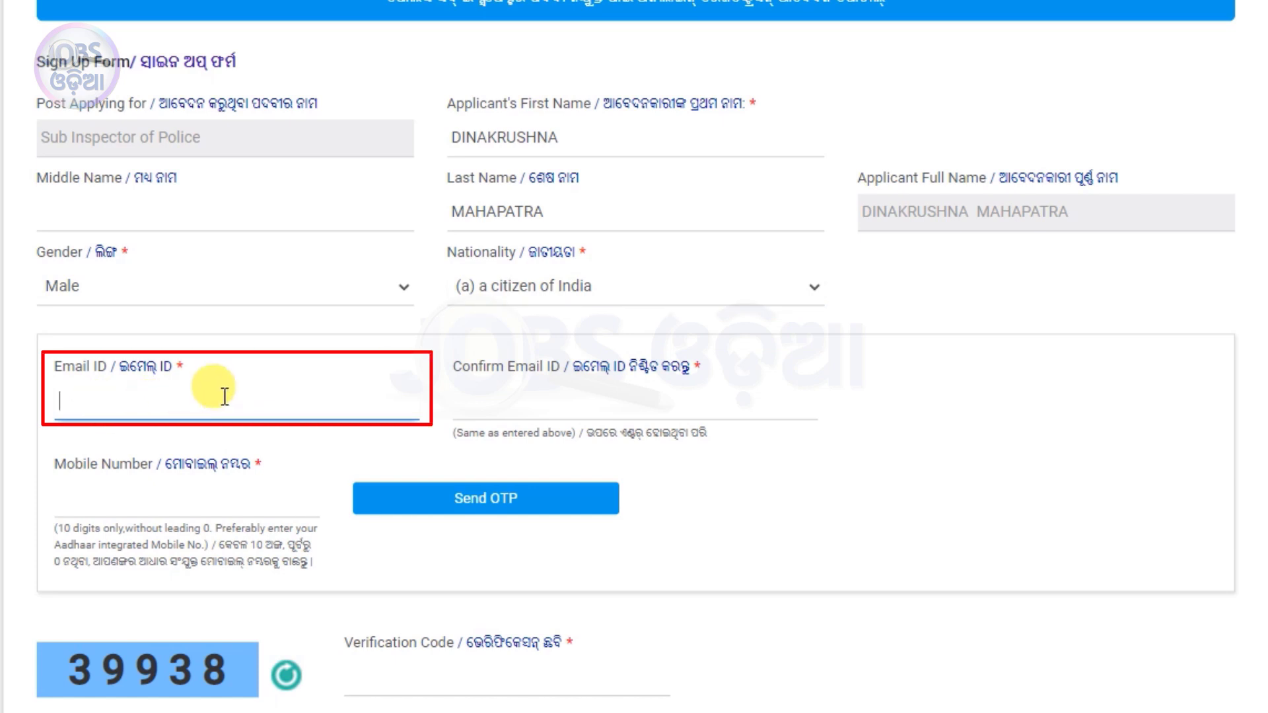
text(d)
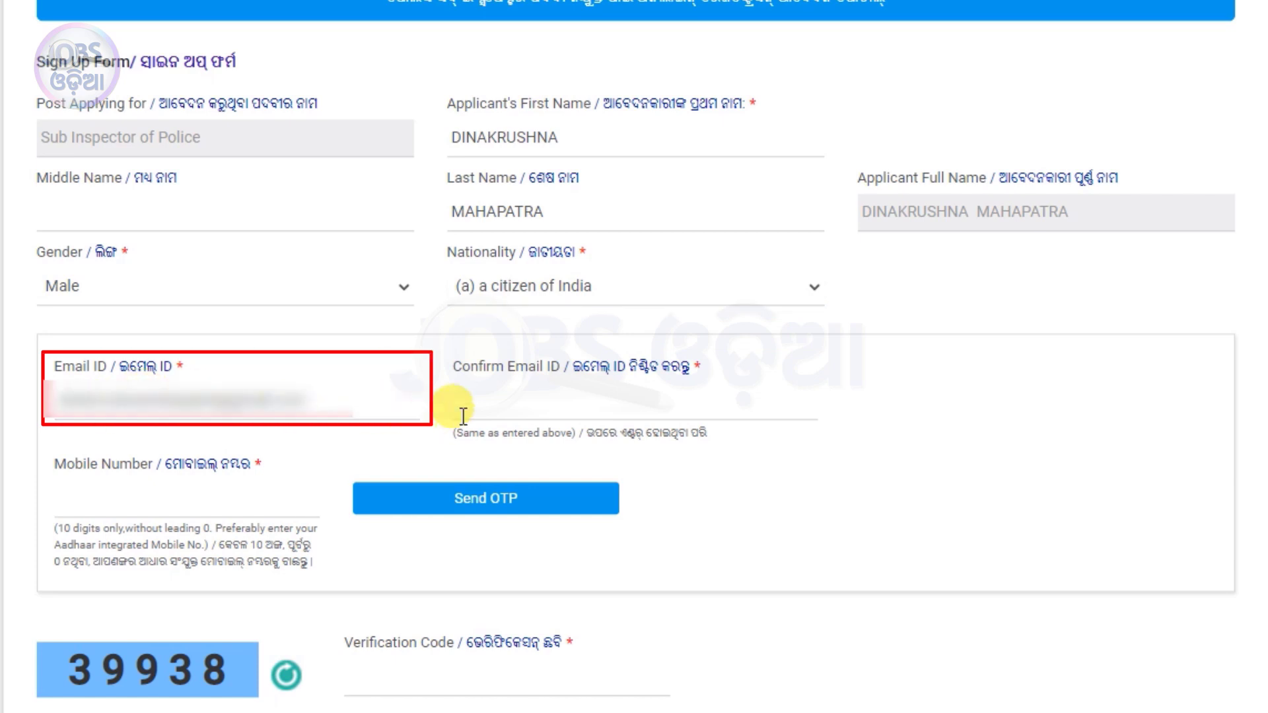
click(482, 409)
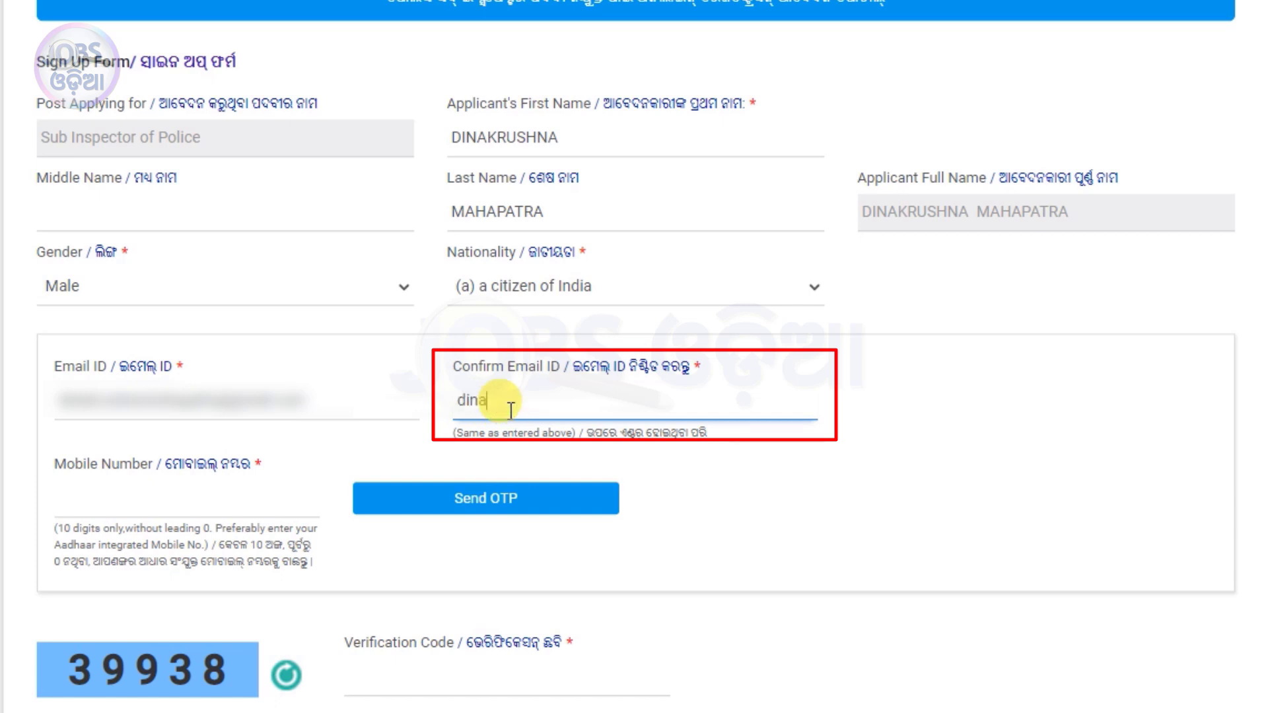
text(dina)
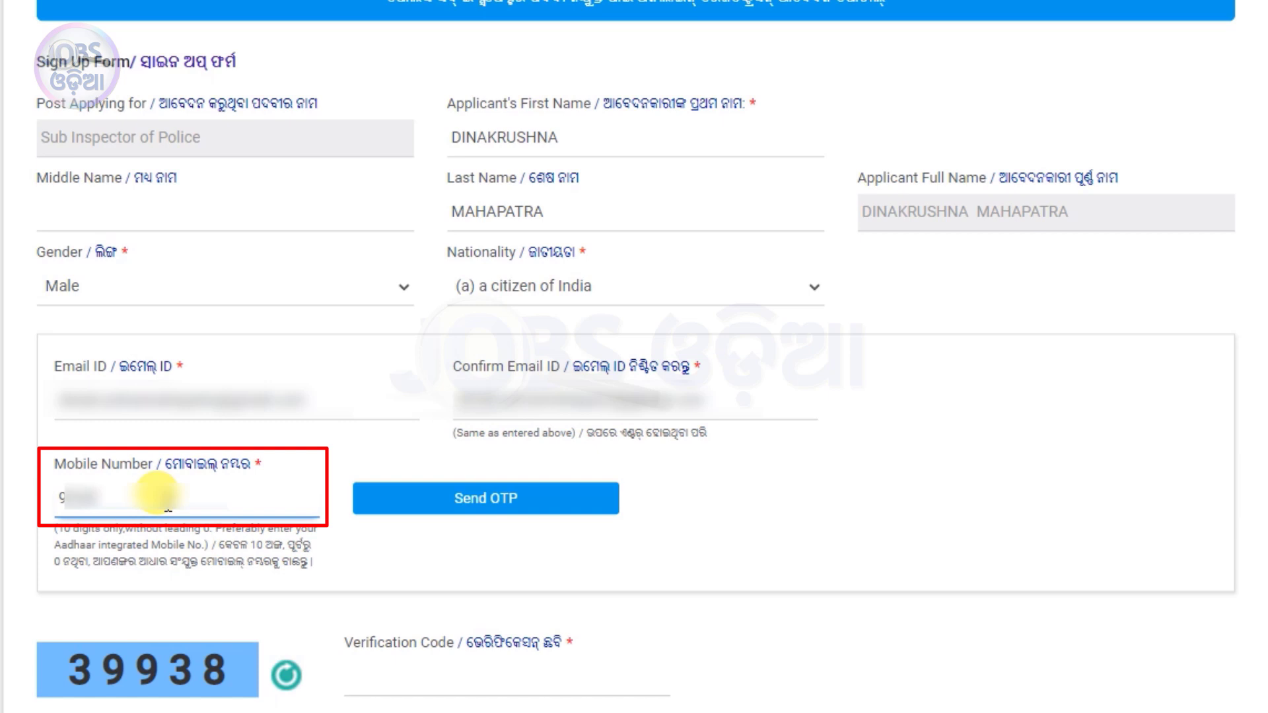
scroll(211, 499, down, 2)
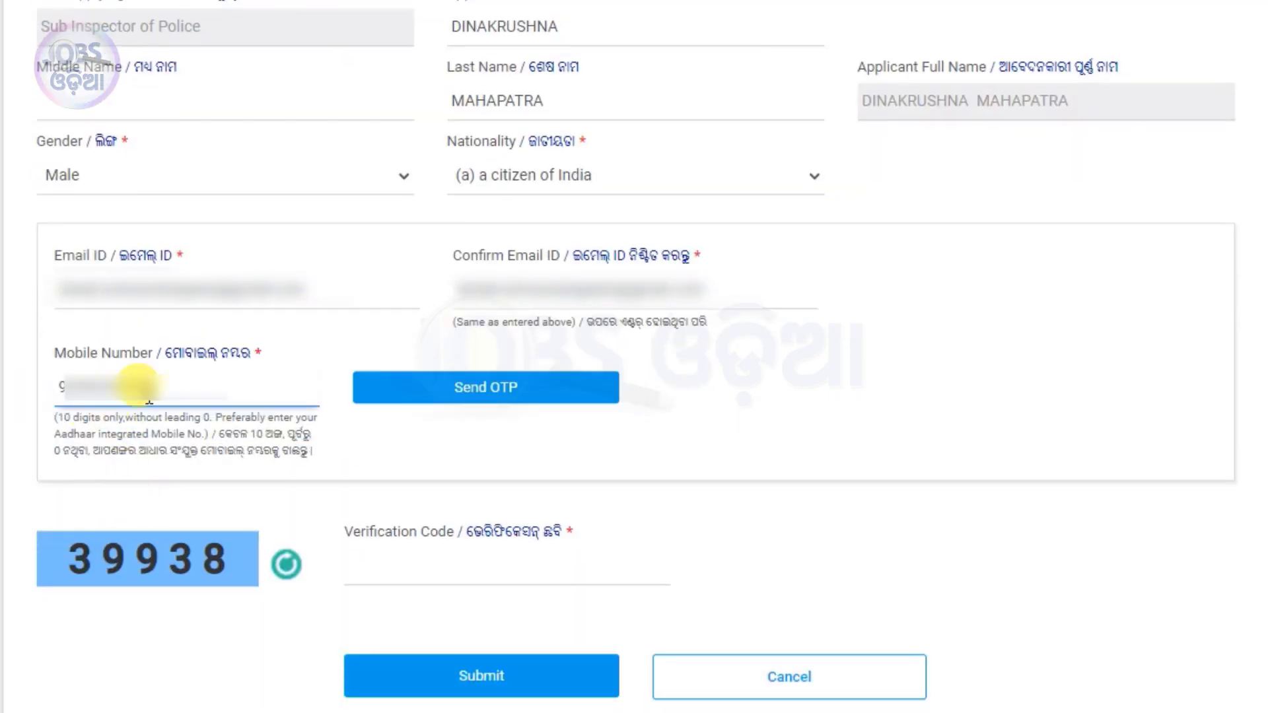
- Send an OTP to the mobile number and verify it with the received code
click(384, 400)
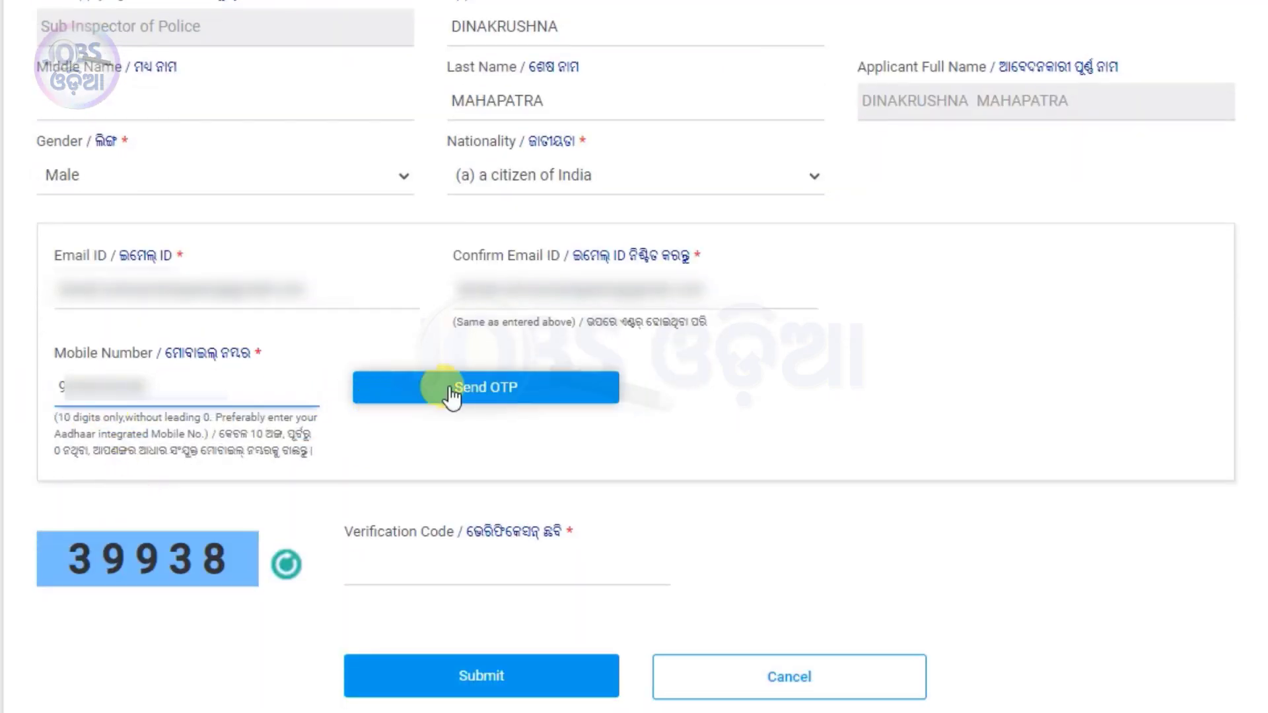
click(512, 395)
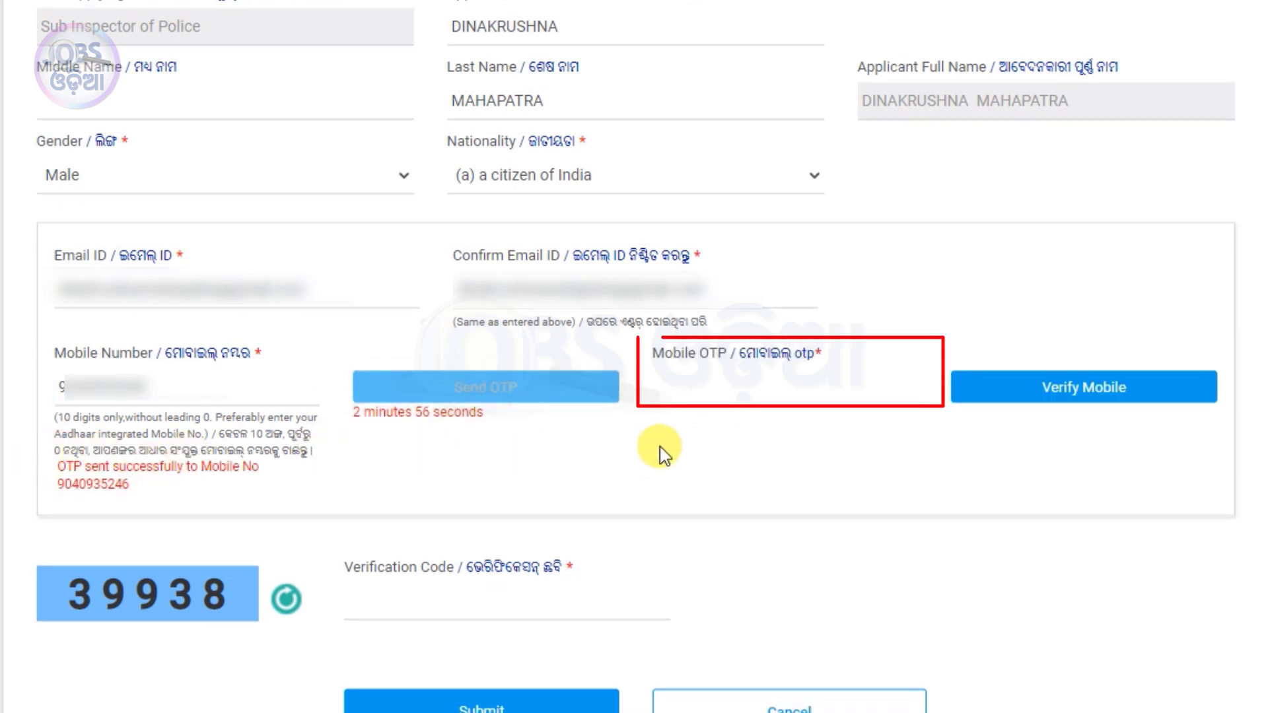
click(750, 393)
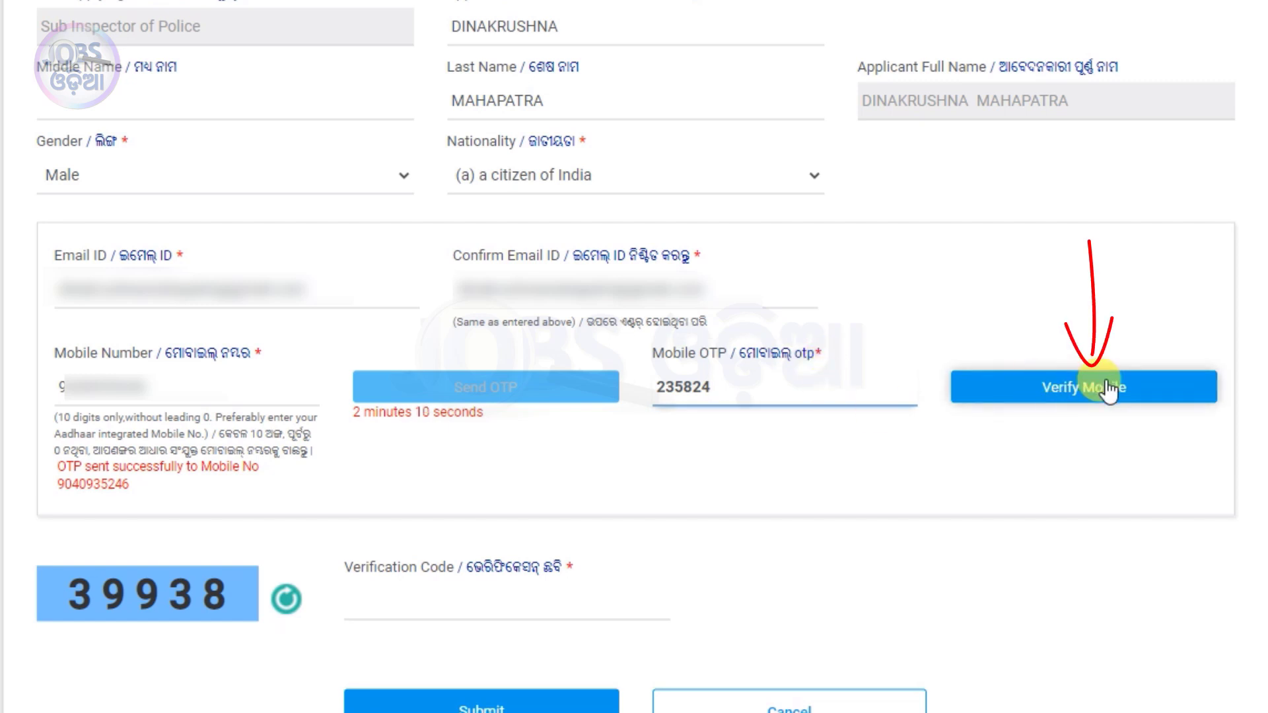
click(1115, 390)
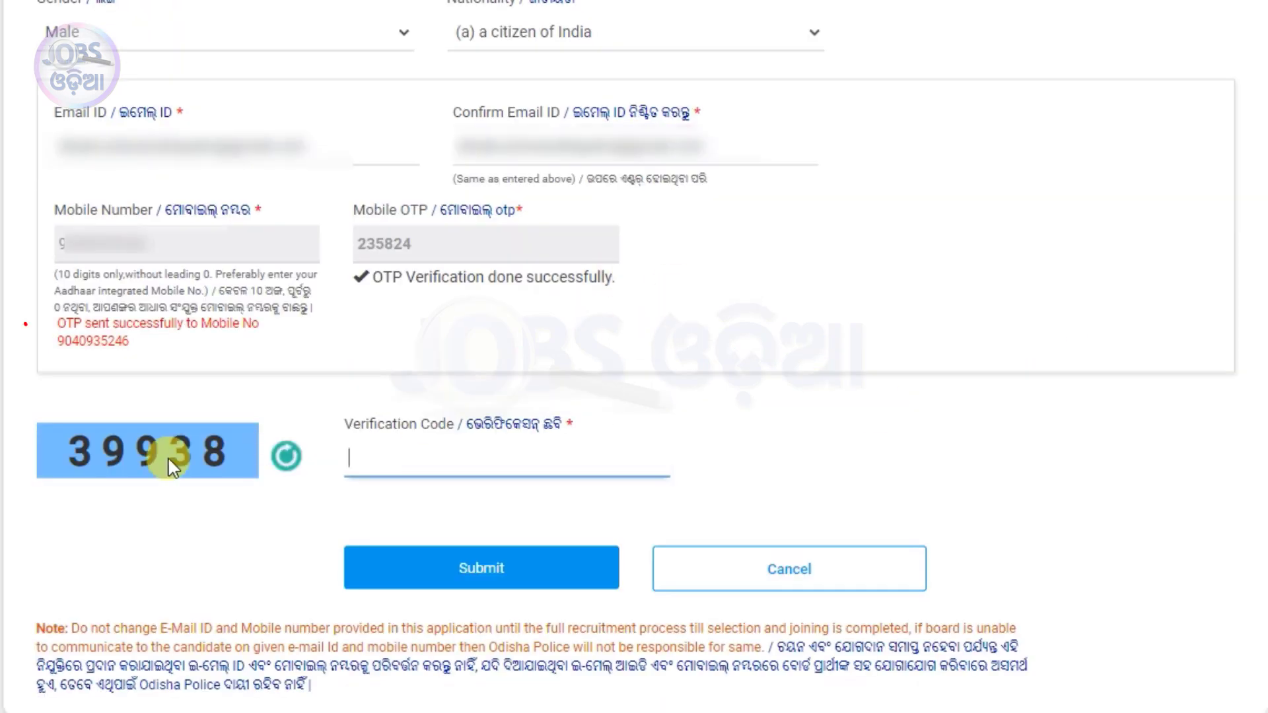
- Enter the captcha verification code and submit the sign-up form
click(381, 457)
text(39)
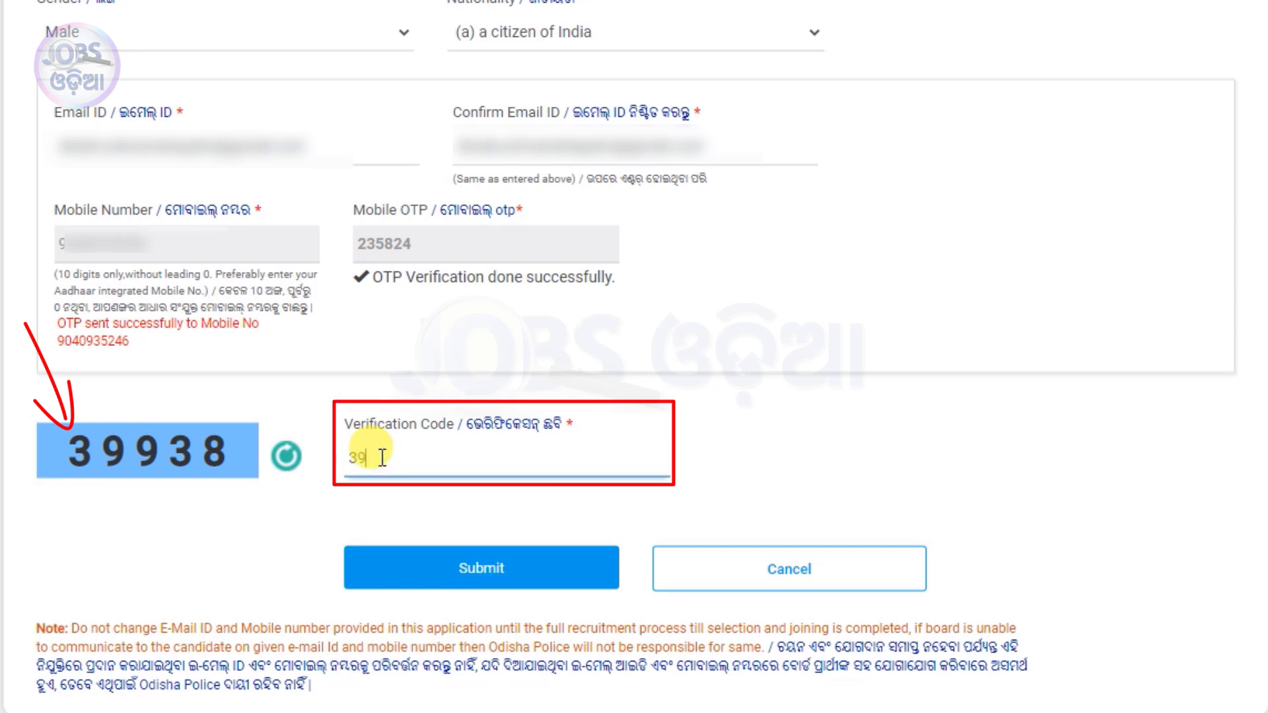
text(938)
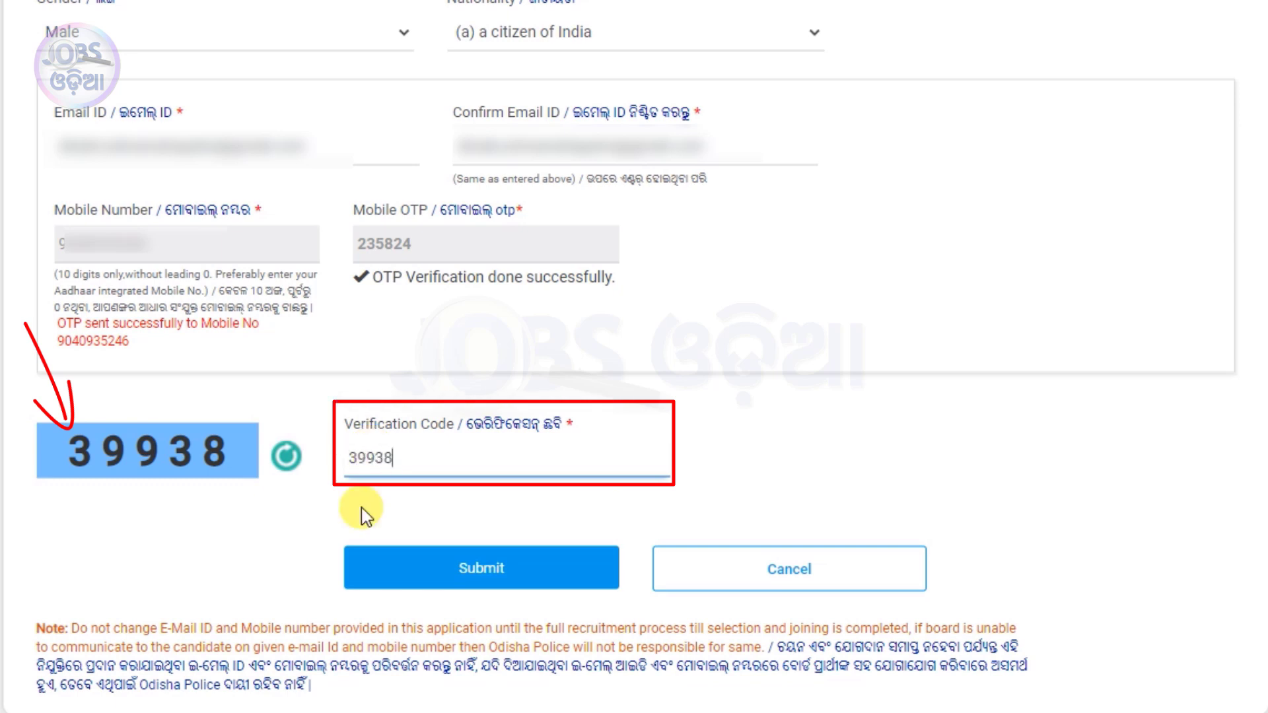
click(470, 579)
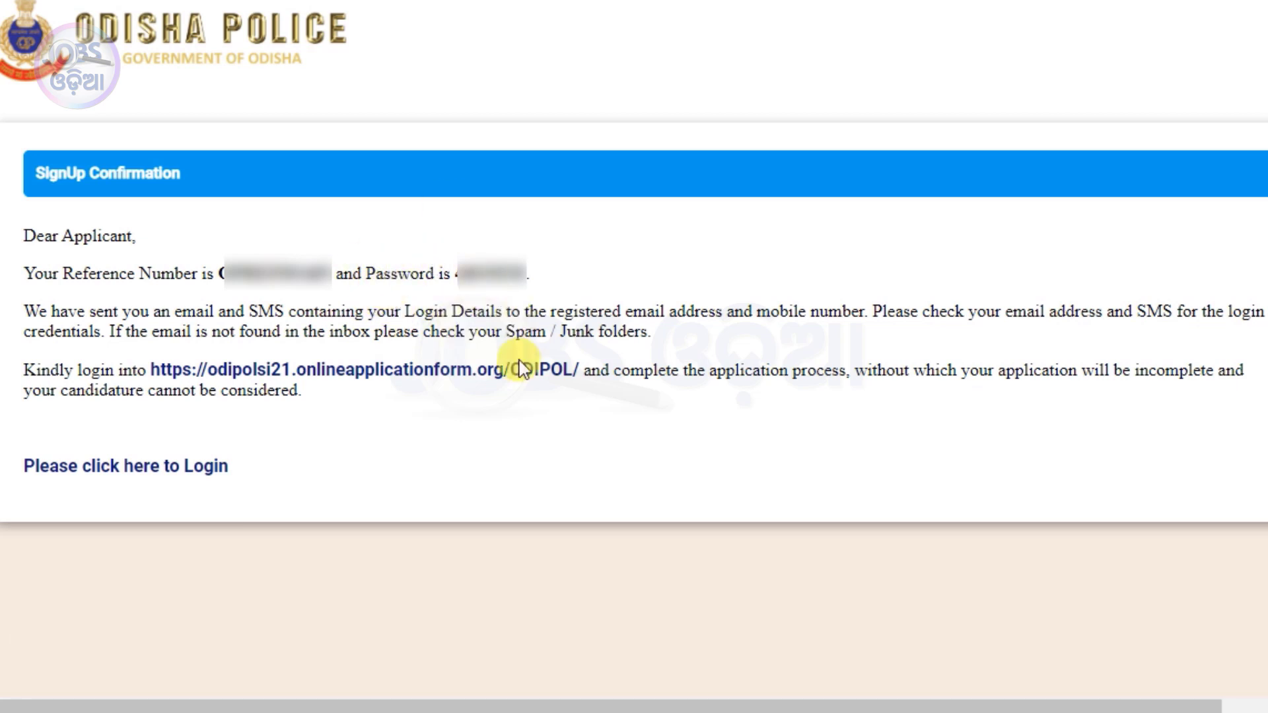
- Follow the 'Please click here to Login' link from the SignUp Confirmation page
click(209, 480)
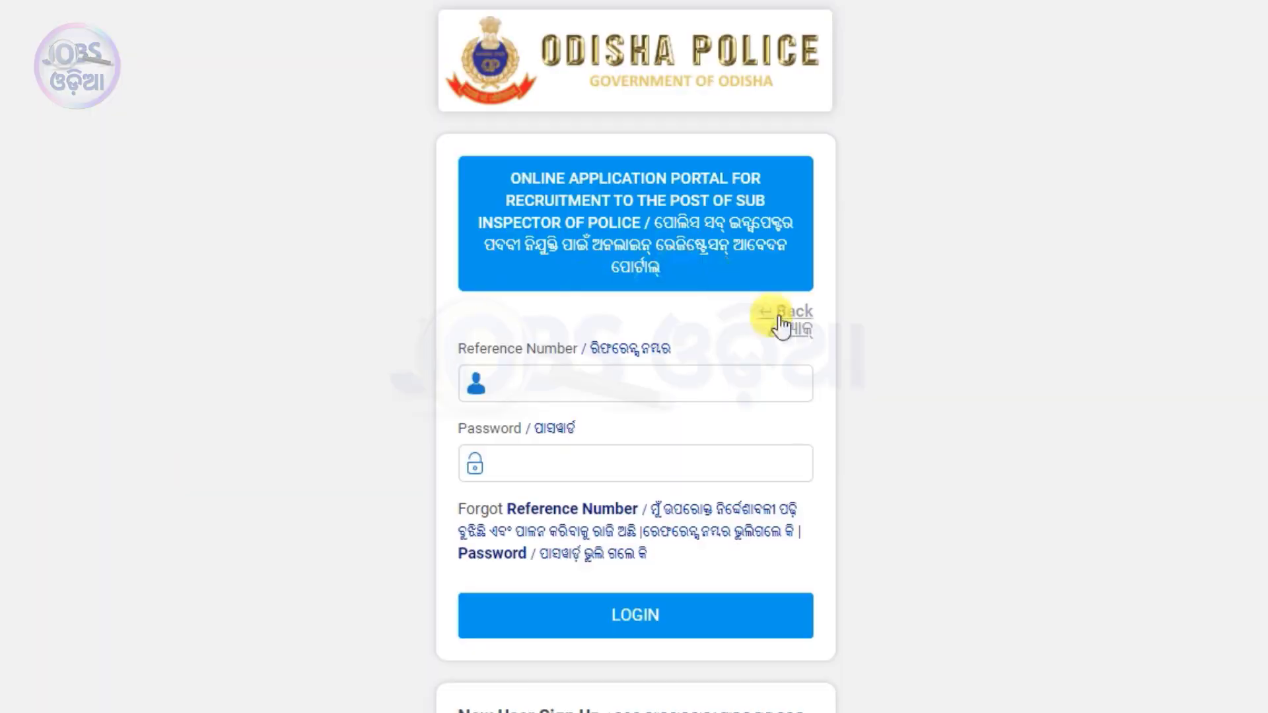
- Reopen the SI application portal and bring up the Existing user login form
scroll(789, 356, down, 3)
scroll(713, 528, up, 1)
scroll(634, 518, up, 3)
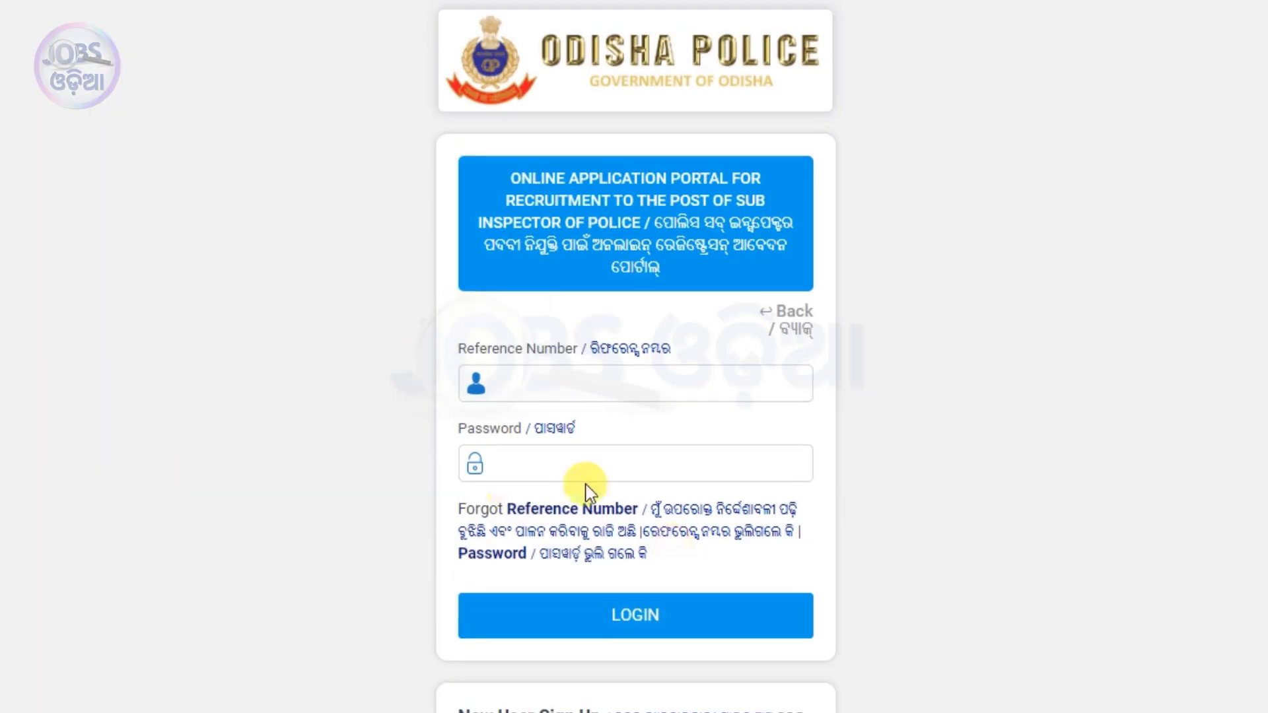
scroll(519, 406, down, 3)
scroll(517, 405, up, 3)
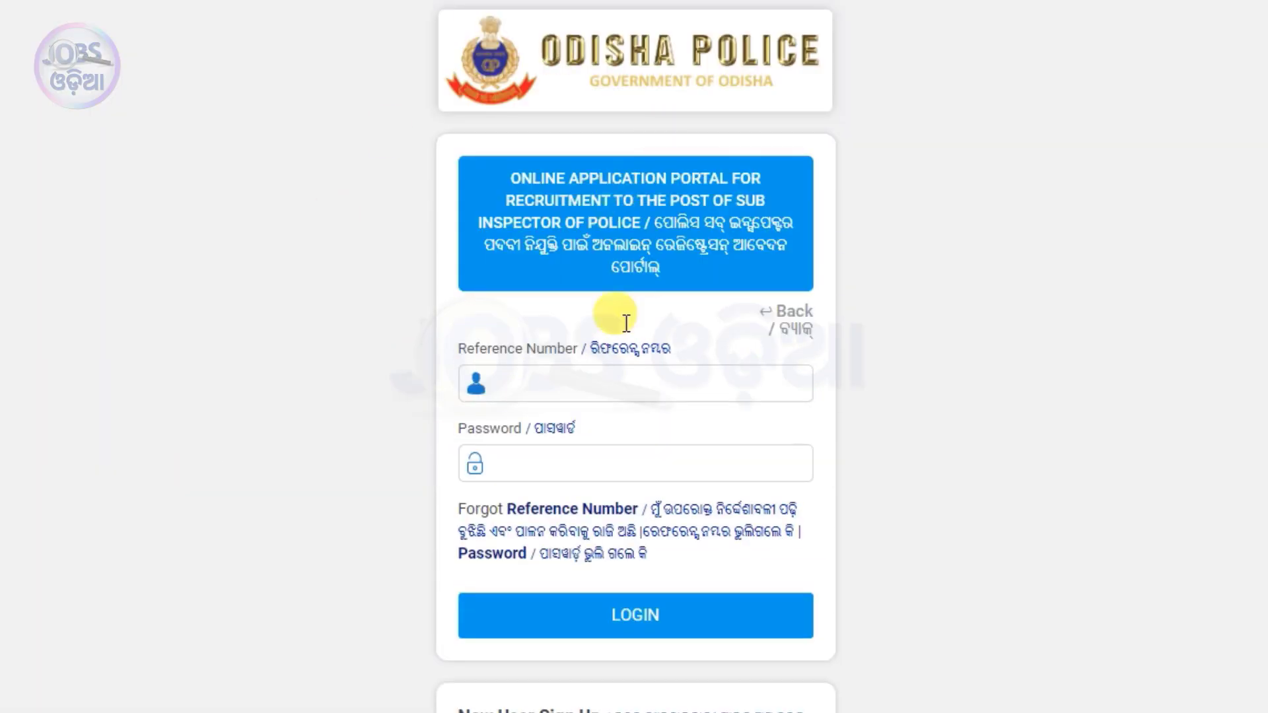
scroll(631, 430, down, 2)
scroll(614, 444, up, 2)
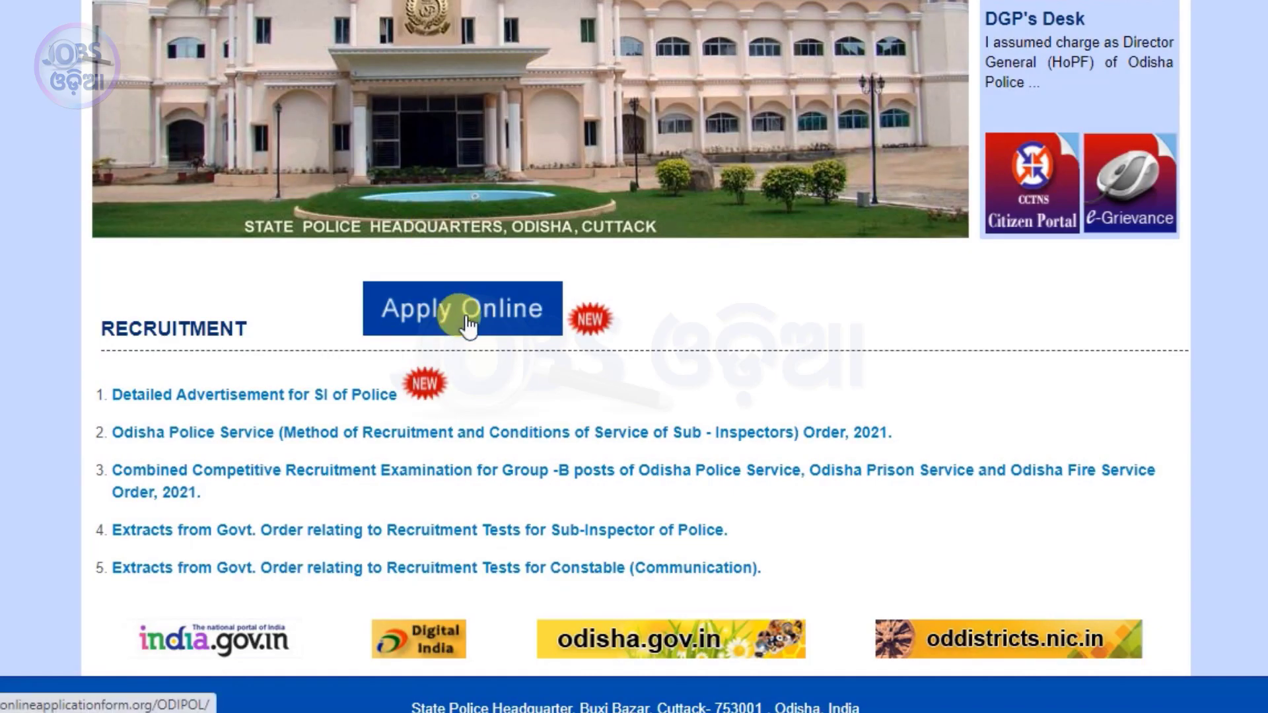
click(462, 309)
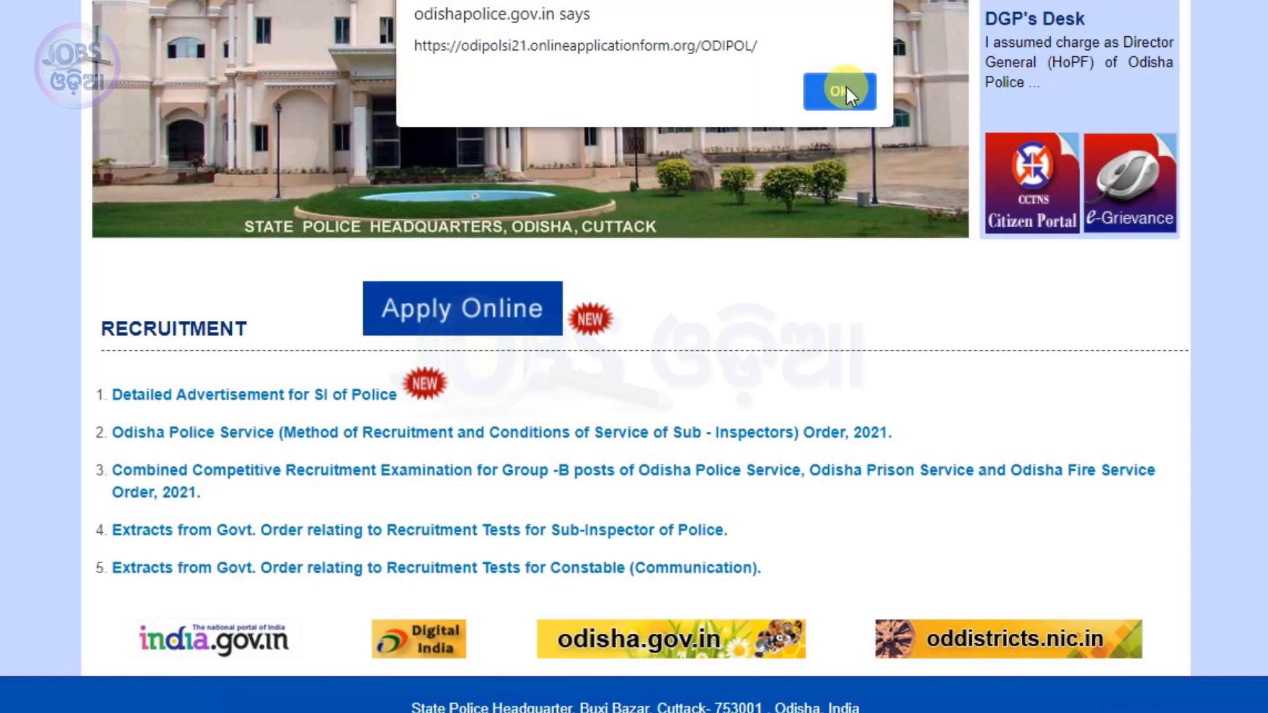
click(845, 85)
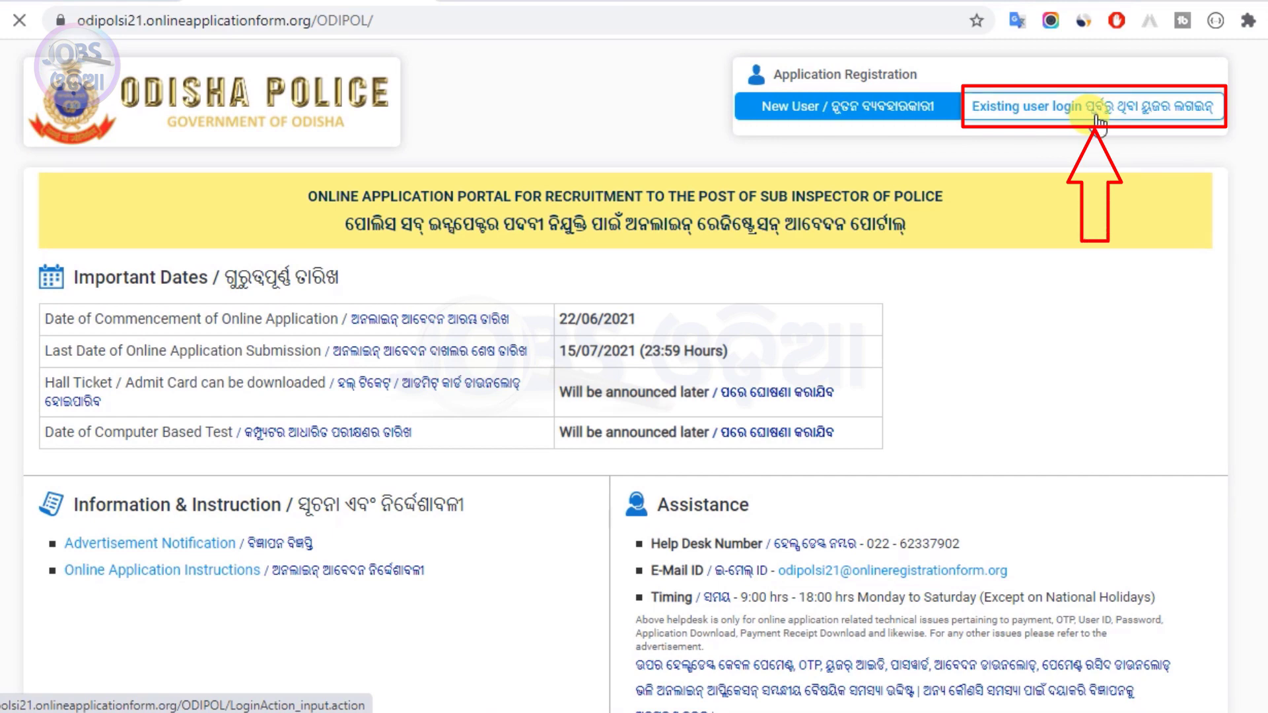
click(1096, 119)
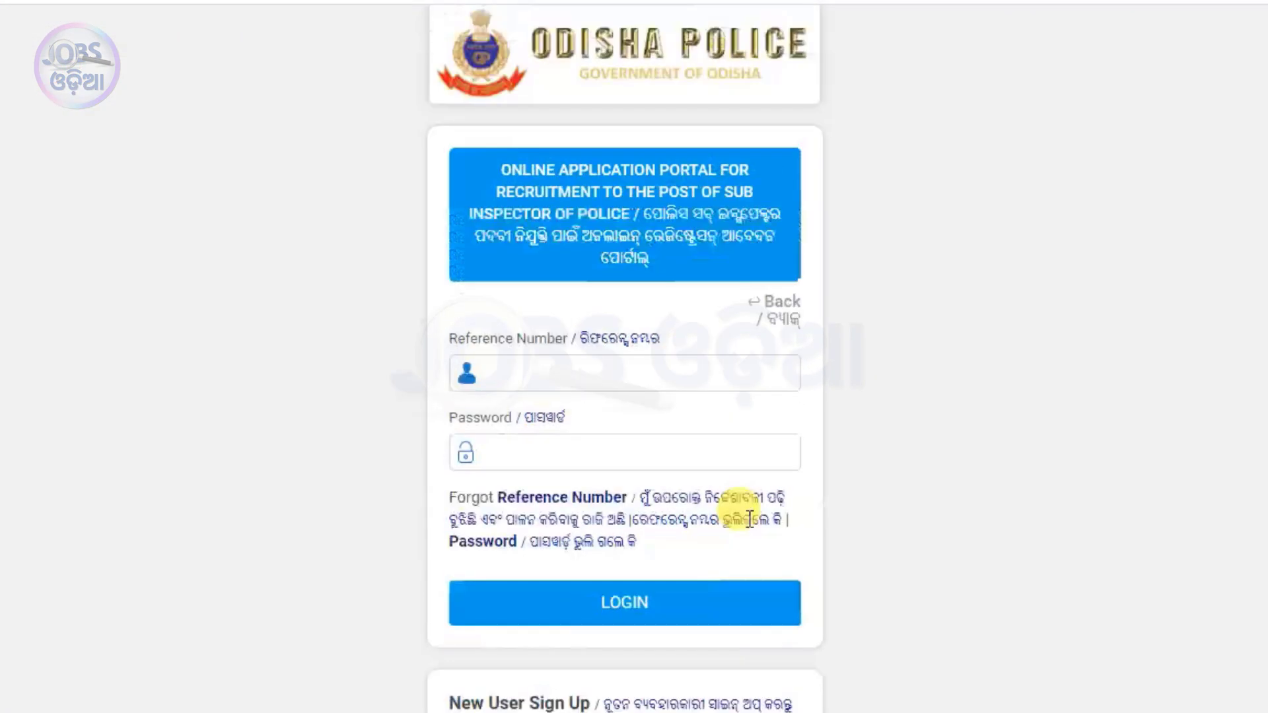
- Fill in the applicant's reference number and password
scroll(750, 519, up, 1)
click(544, 397)
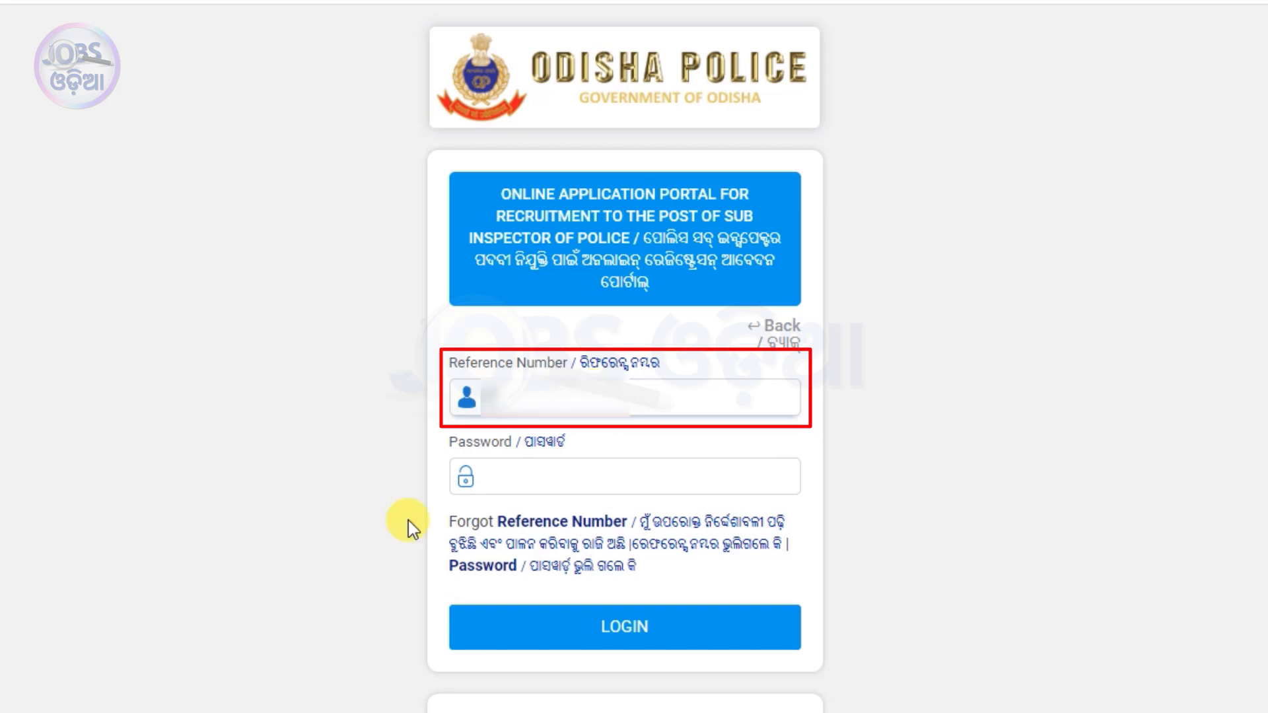
text(****)
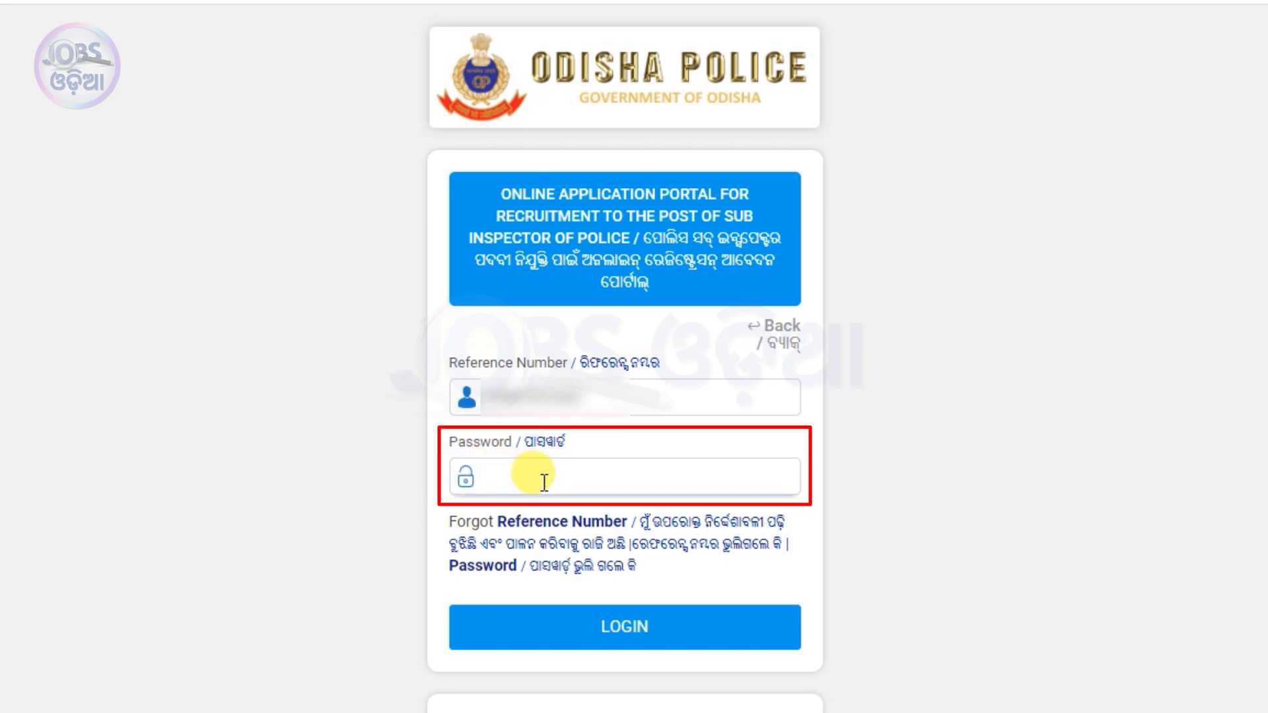
text(**)
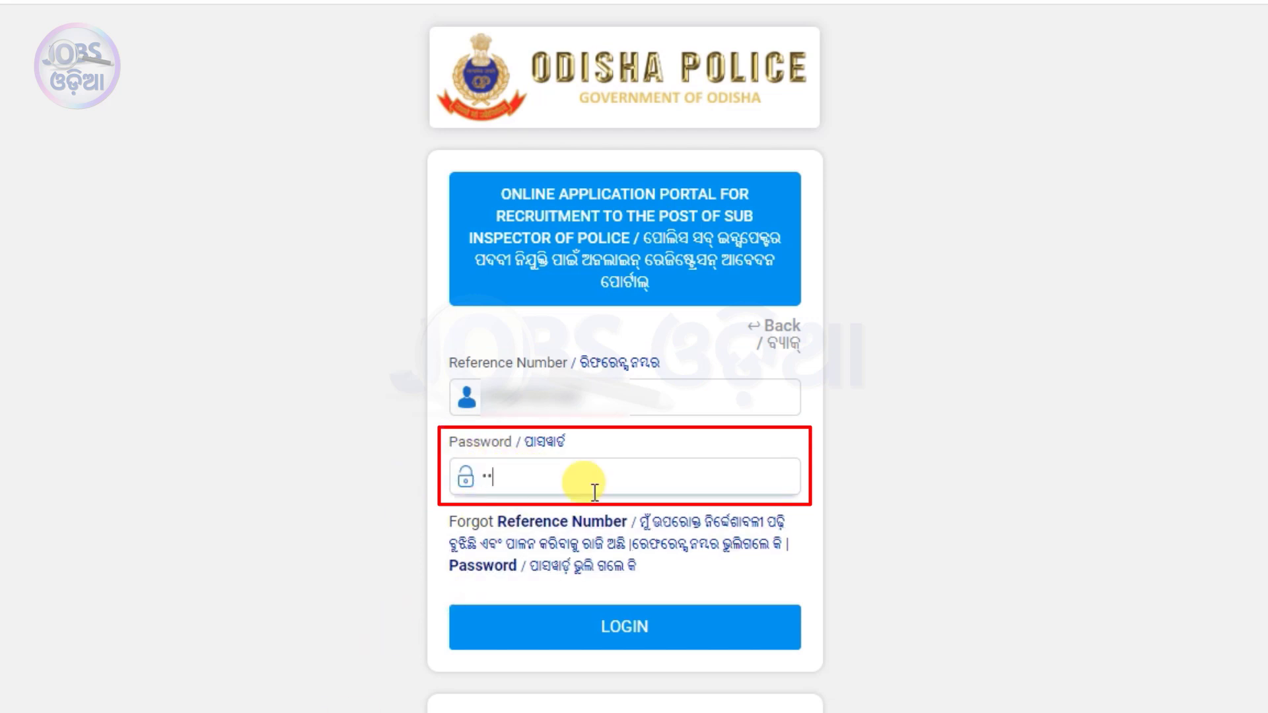
text(******)
scroll(814, 545, down, 2)
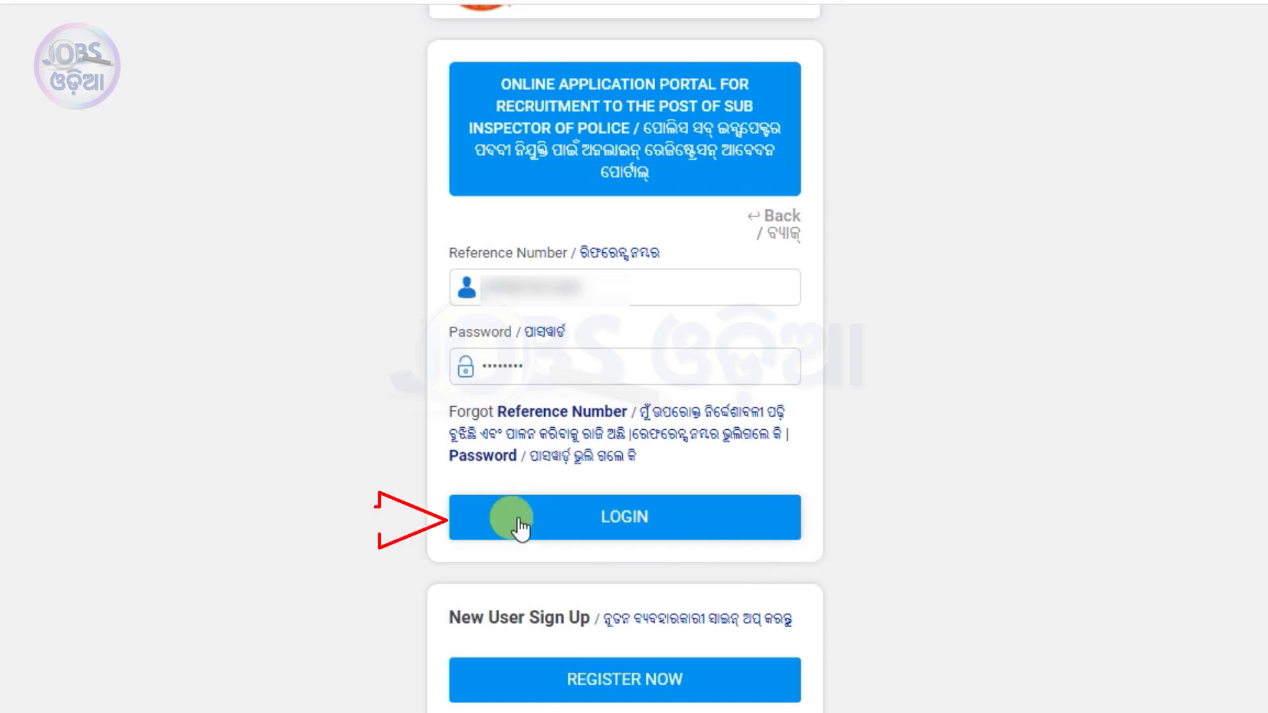
- Log in to the applicant account and scroll through the Important Instructions and schedule
click(638, 518)
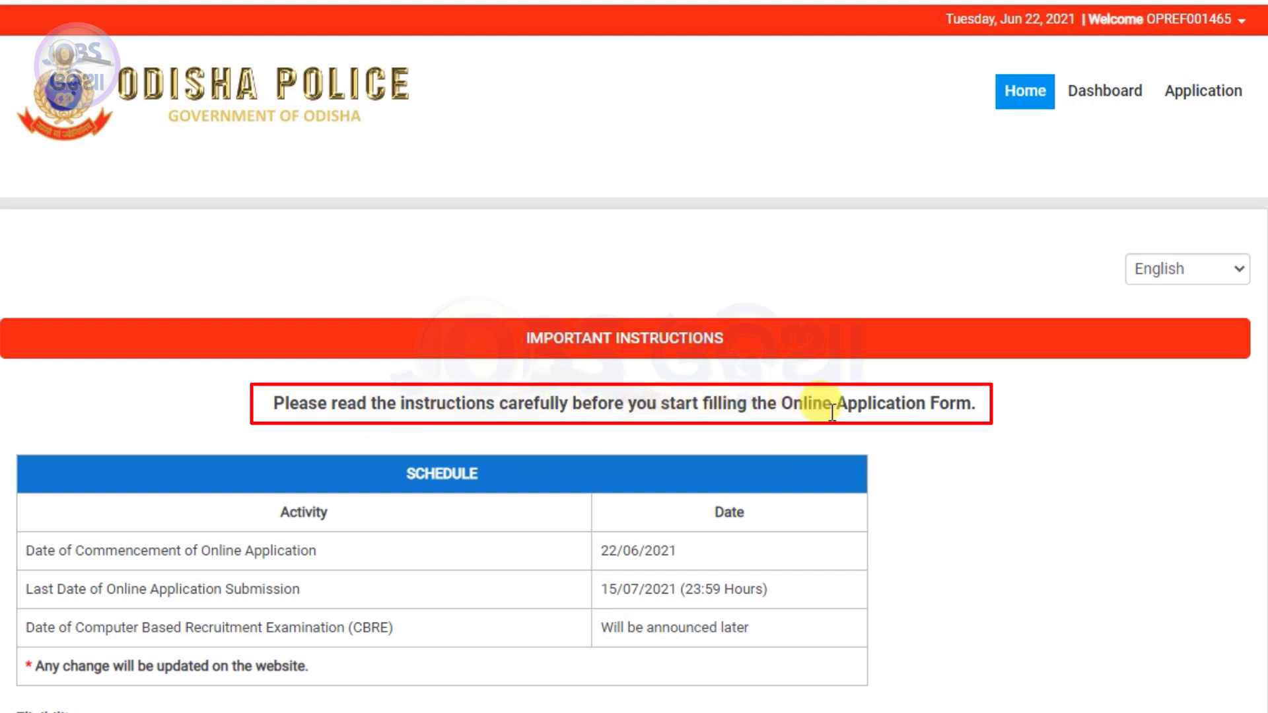
scroll(1040, 408, down, 5)
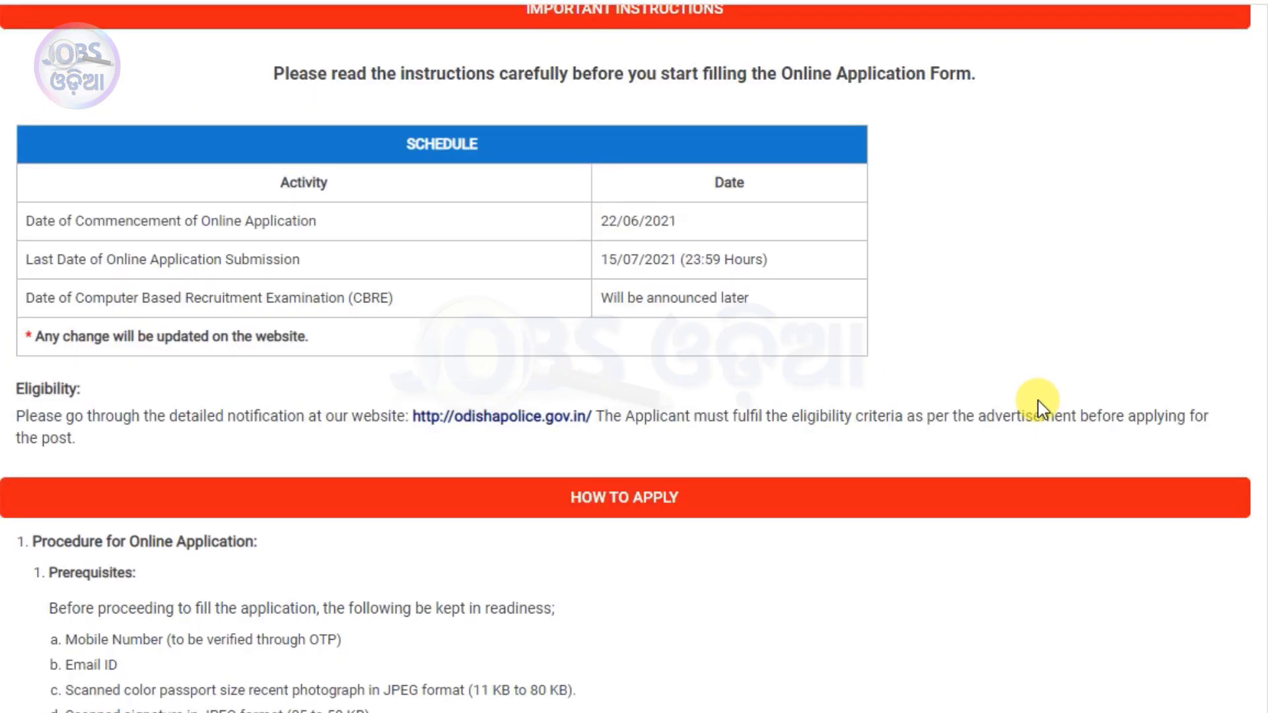
scroll(1037, 408, down, 10)
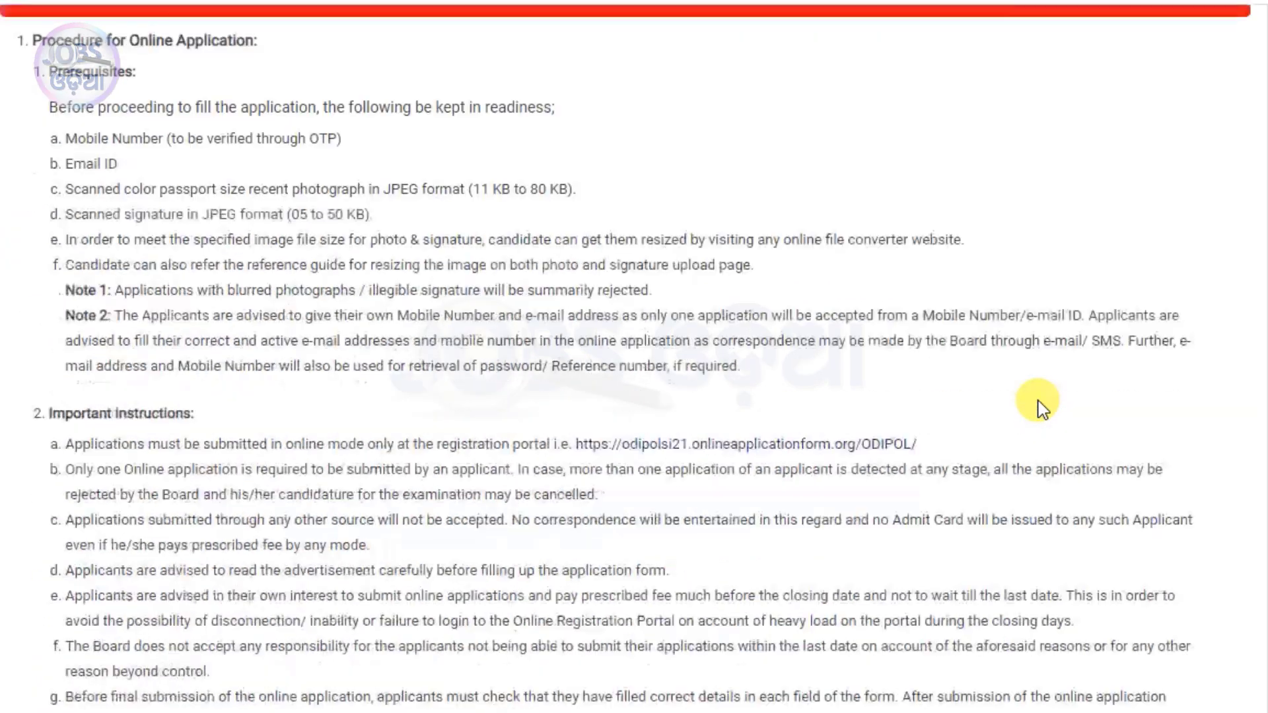
scroll(1037, 406, down, 20)
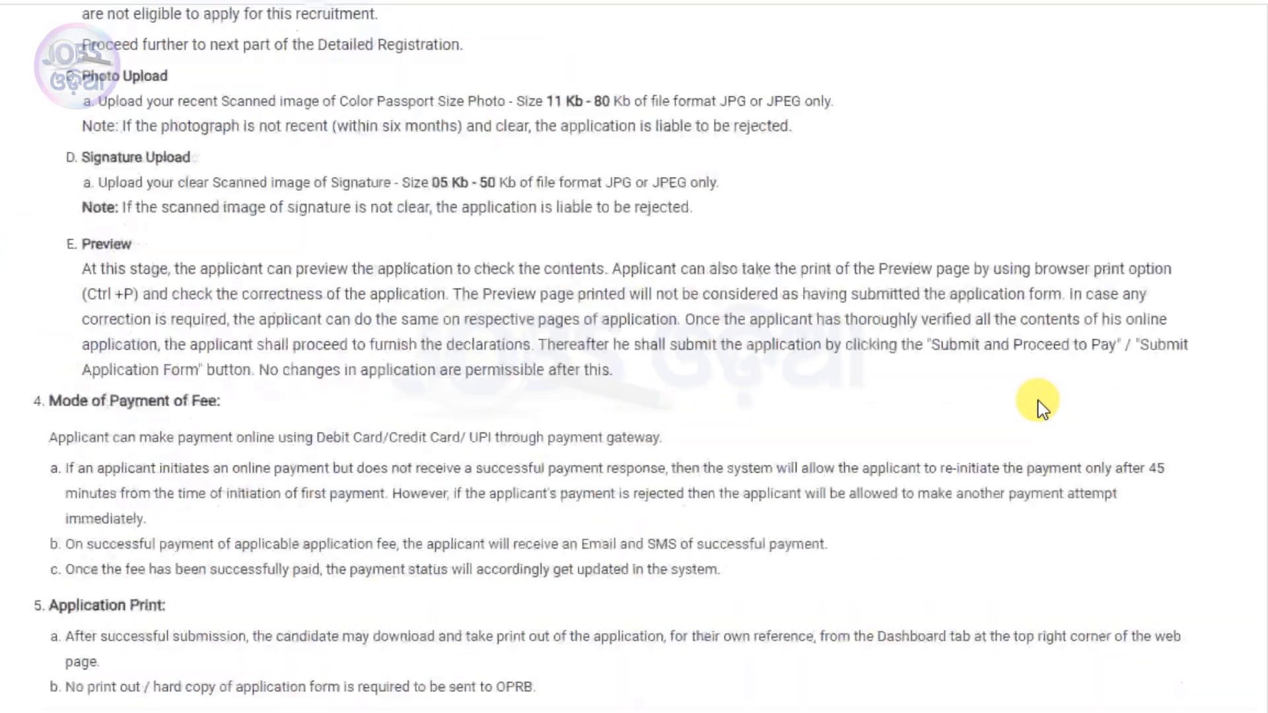
scroll(1030, 396, up, 14)
scroll(1020, 387, up, 20)
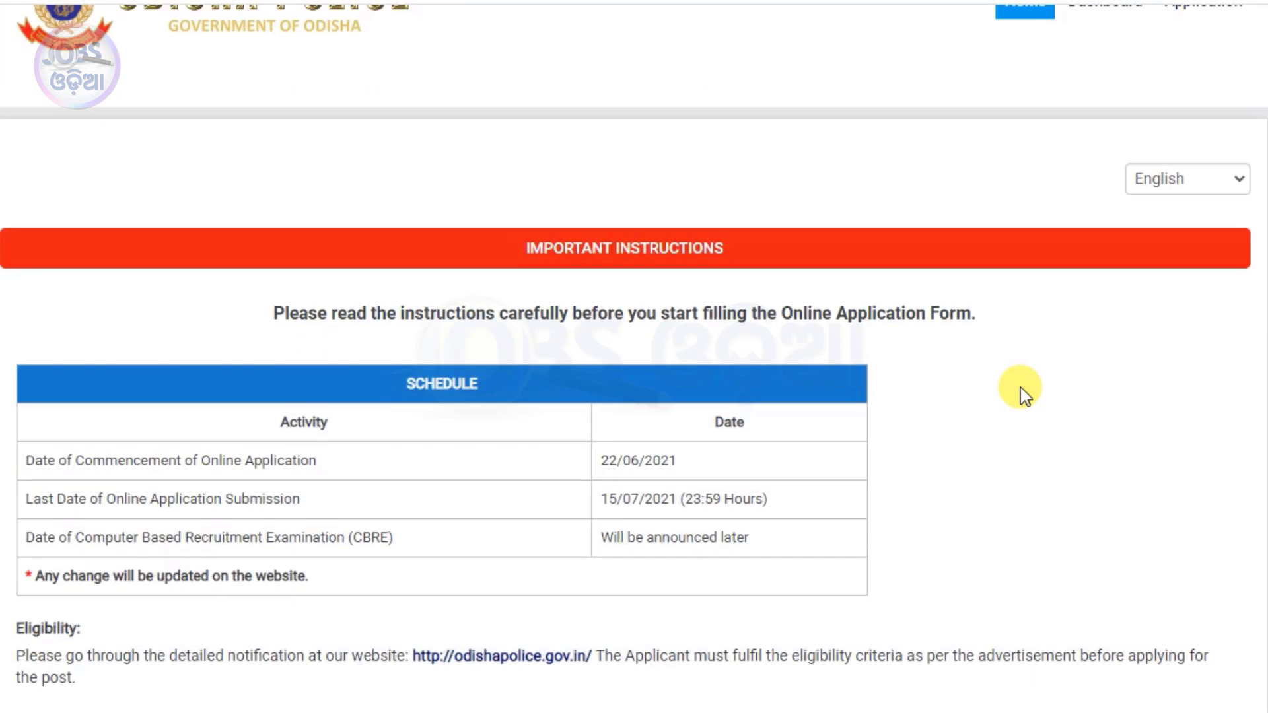
scroll(1020, 387, up, 1)
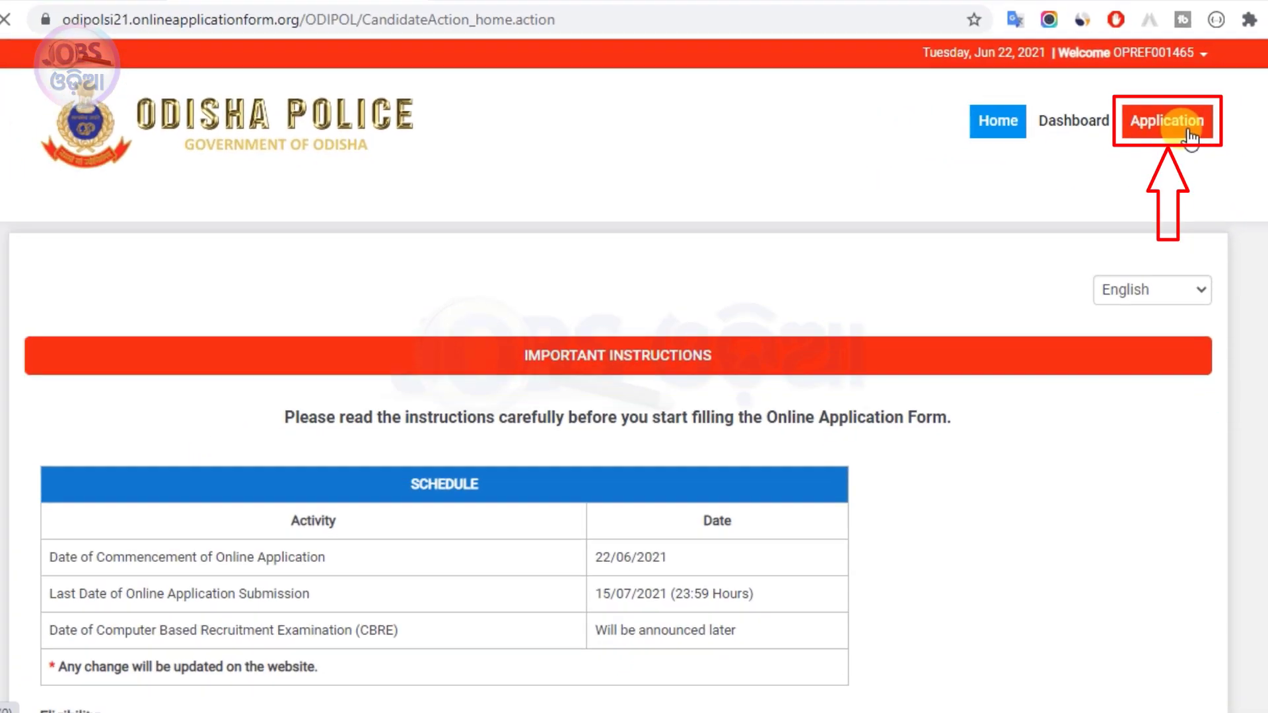
- Open the Application form at Personal Details, with post, name and gender prefilled
click(1202, 161)
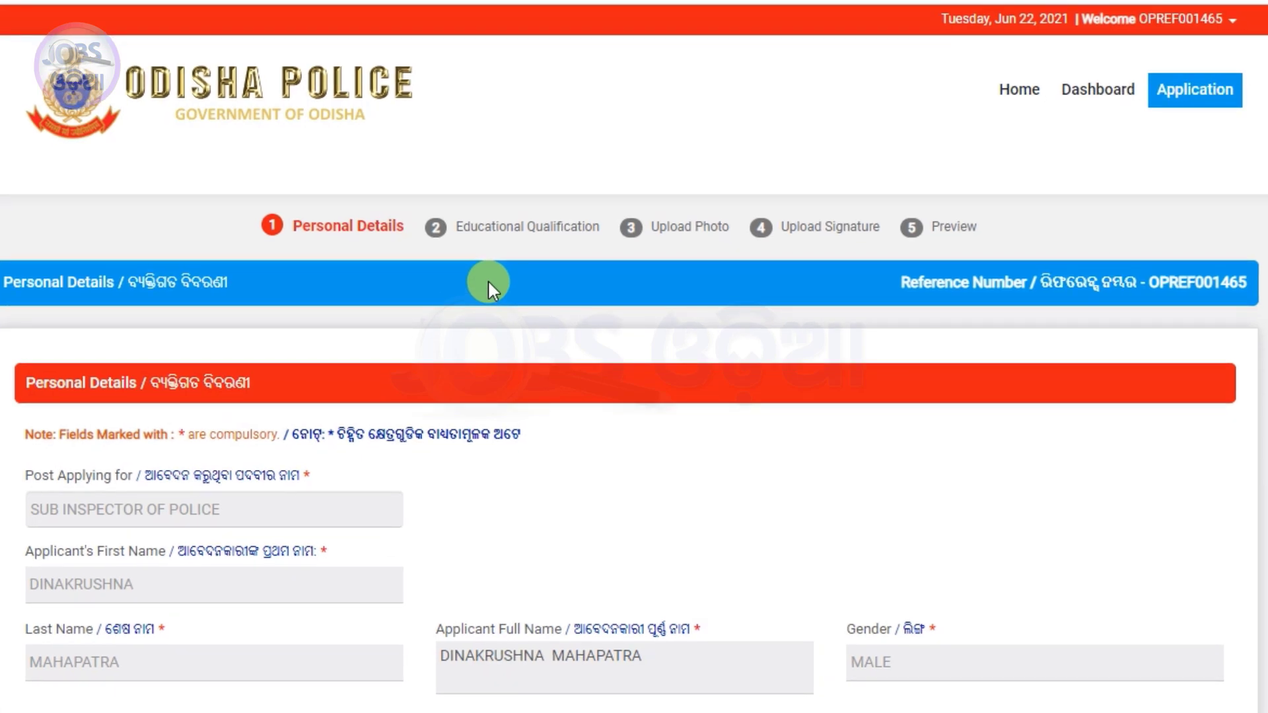
scroll(487, 279, down, 10)
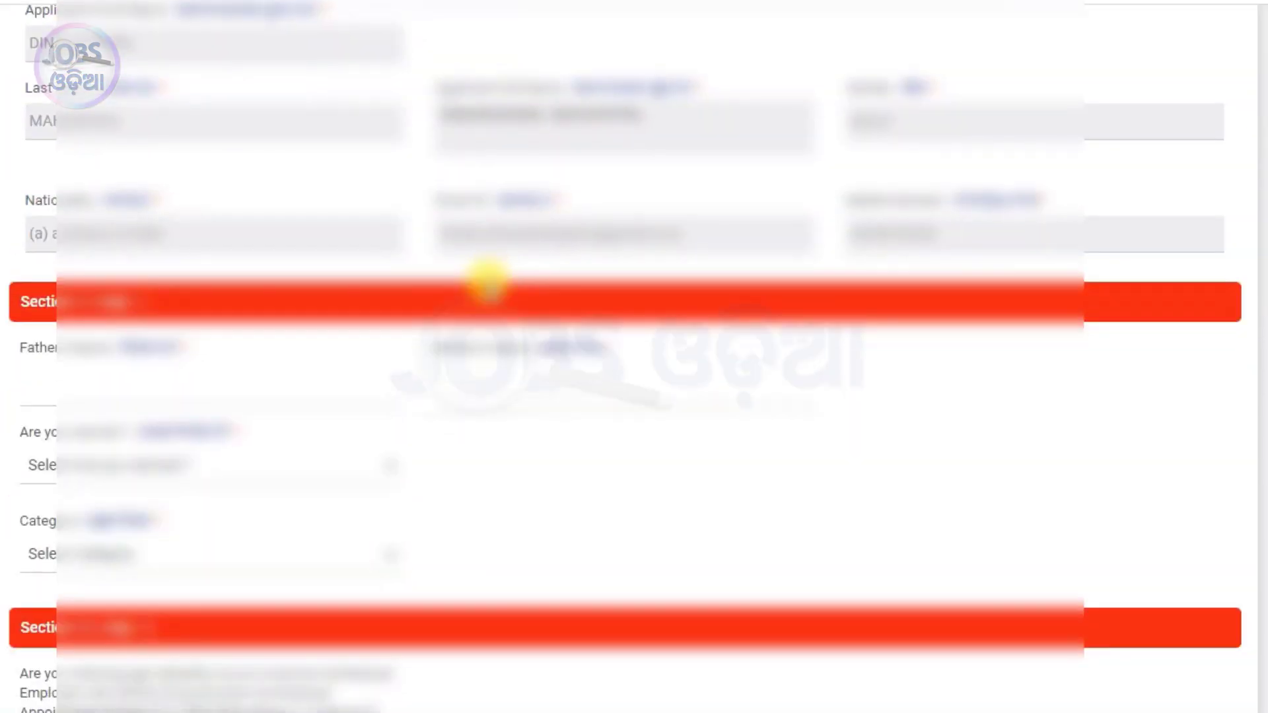
scroll(487, 280, up, 10)
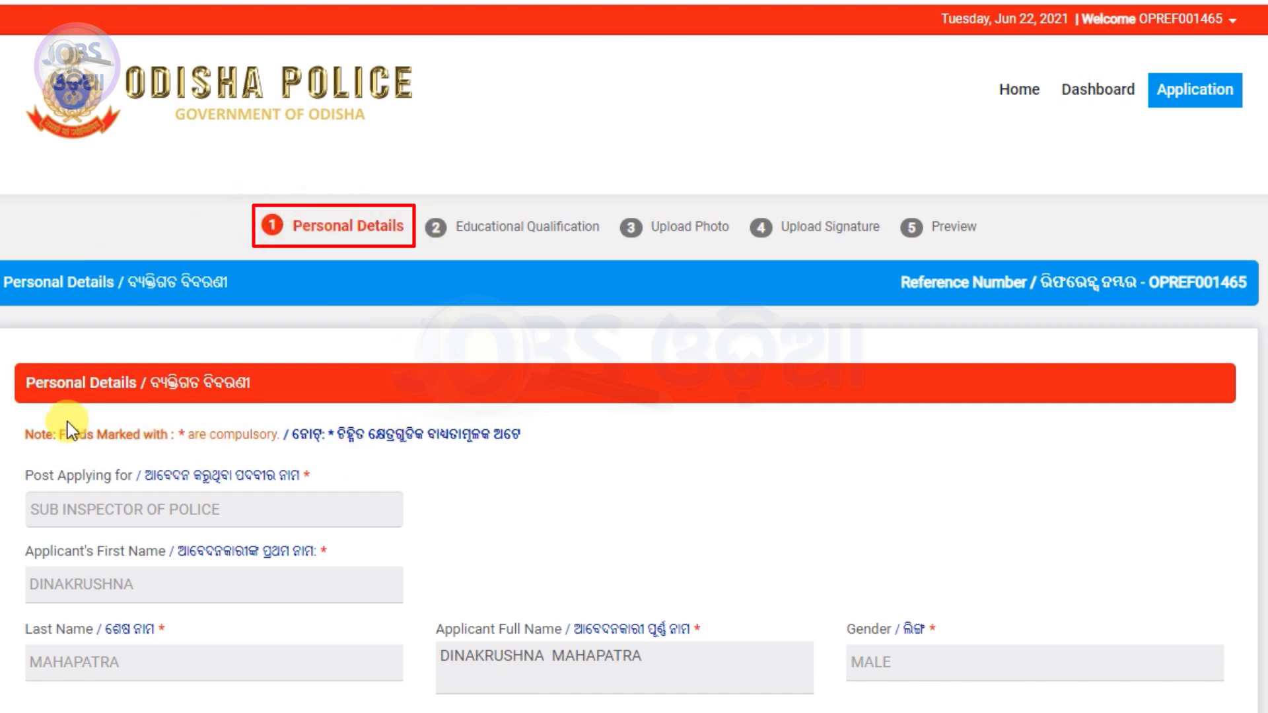
scroll(68, 422, down, 4)
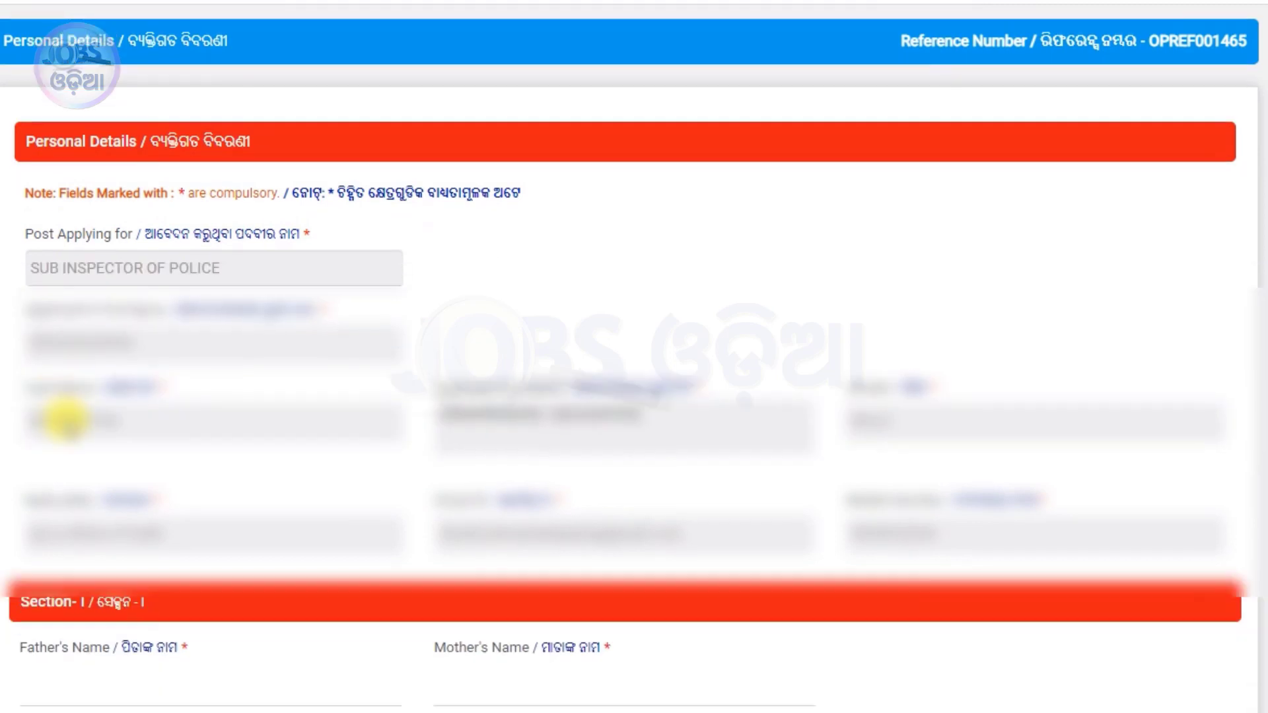
scroll(66, 418, down, 1)
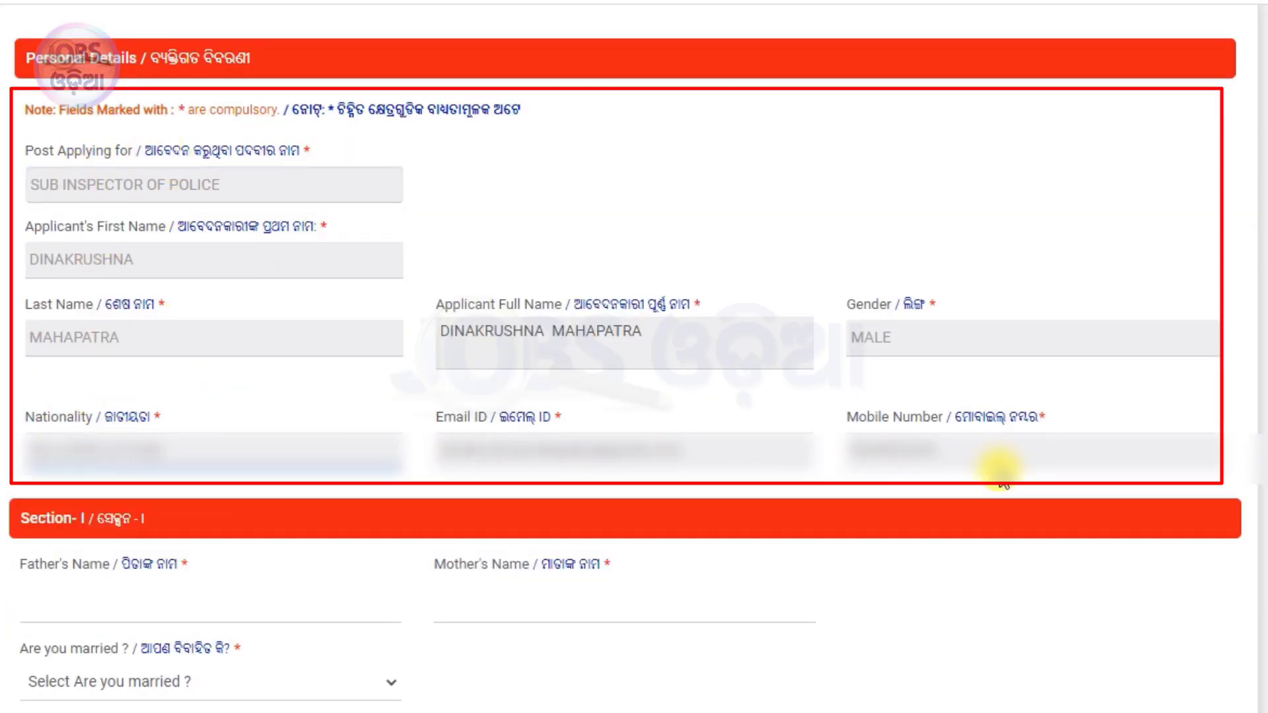
- Enter the father's and mother's names
scroll(998, 472, down, 8)
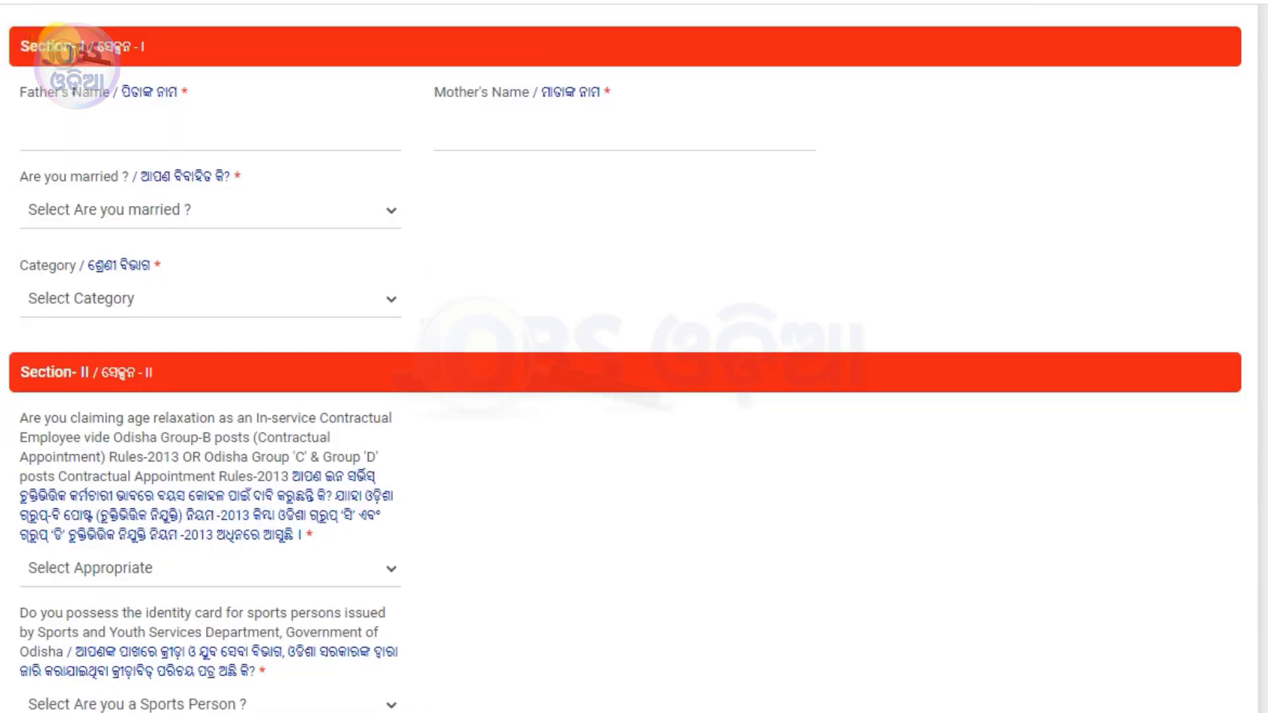
click(79, 134)
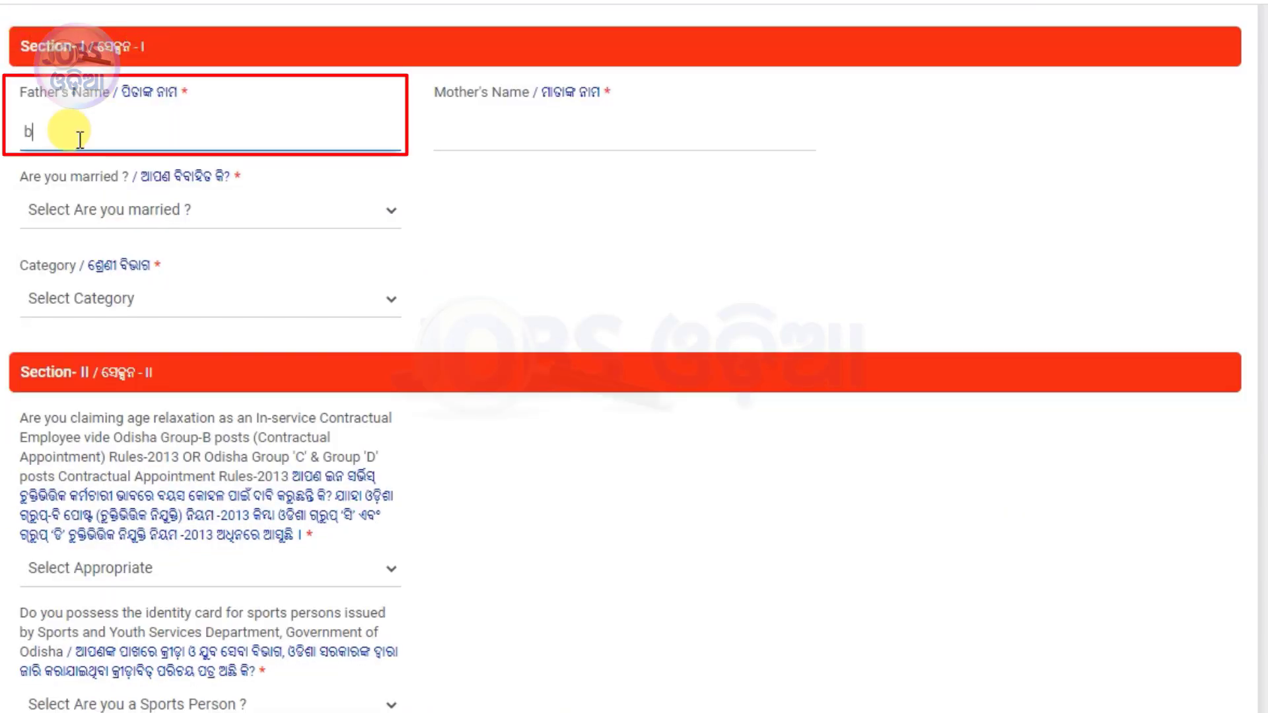
click(446, 122)
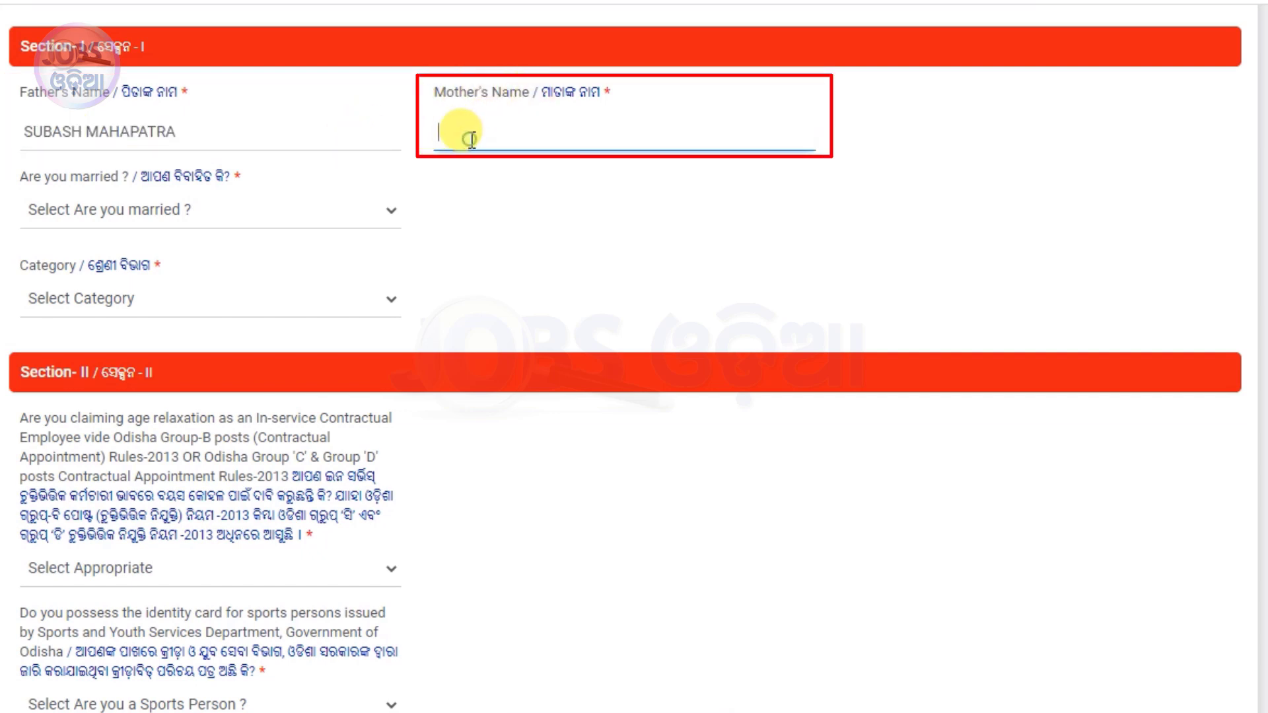
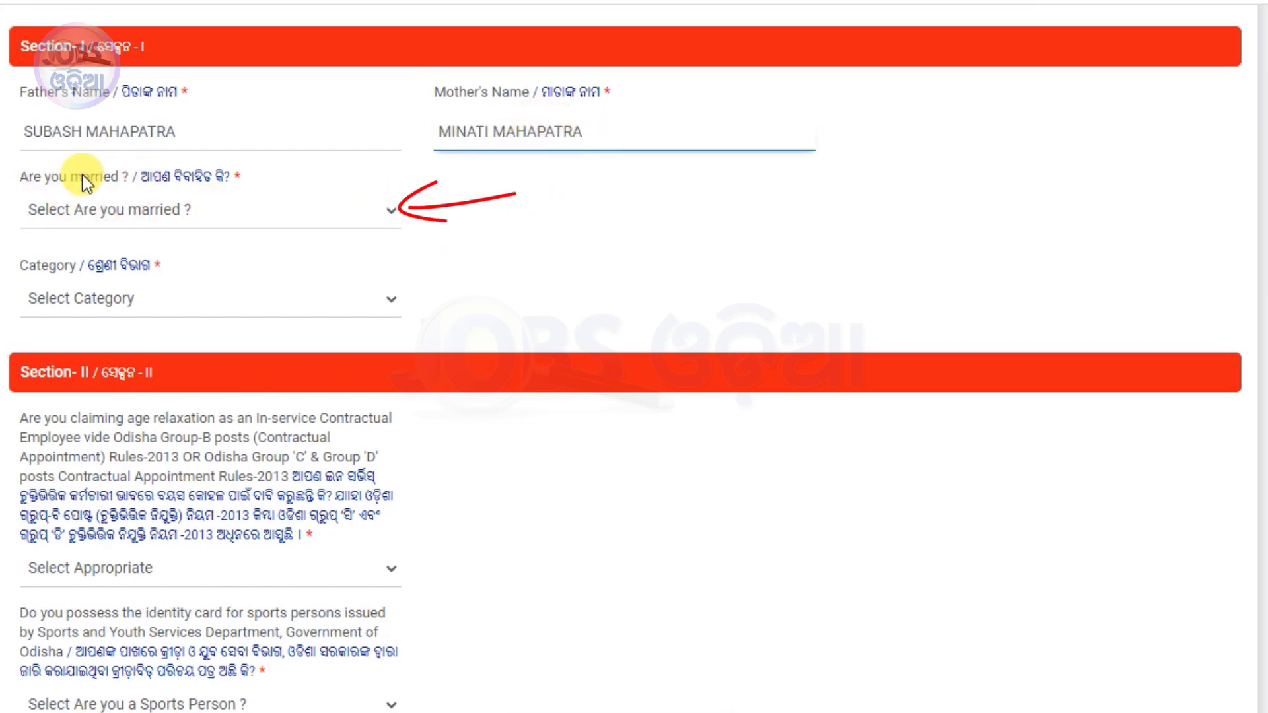
- Set 'Are you married?' to No and Category to UR
click(93, 209)
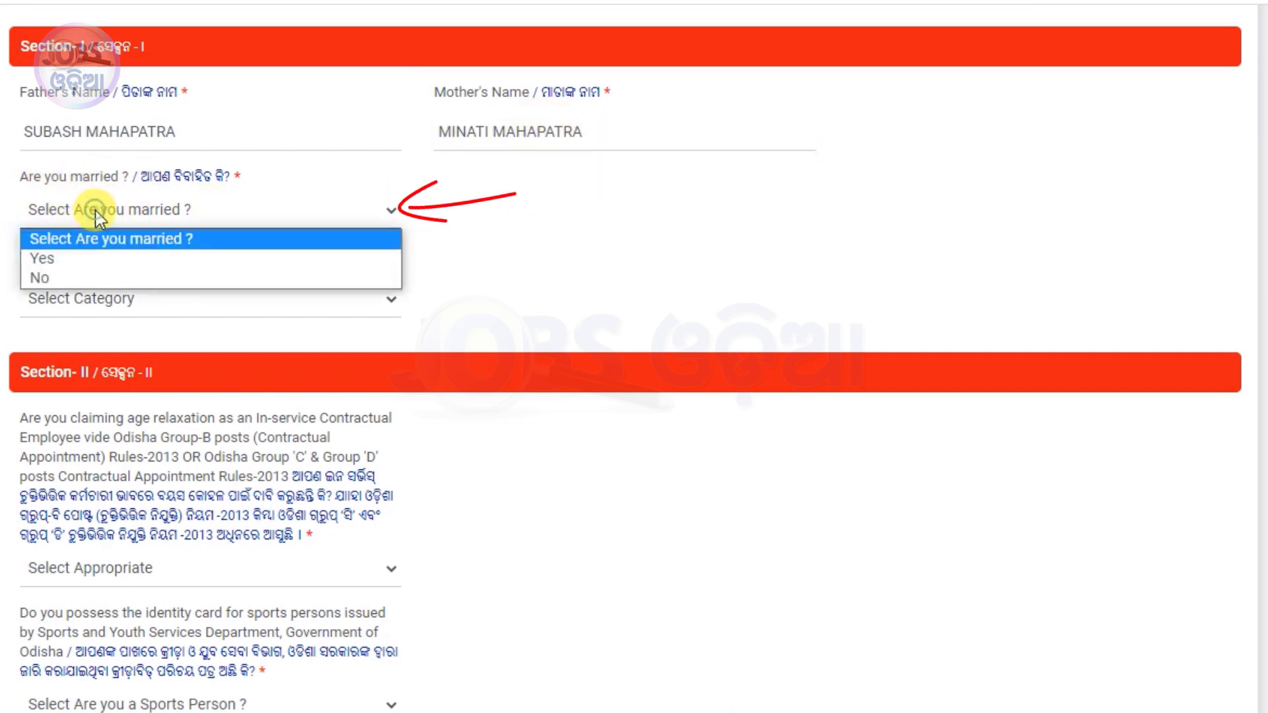
click(66, 277)
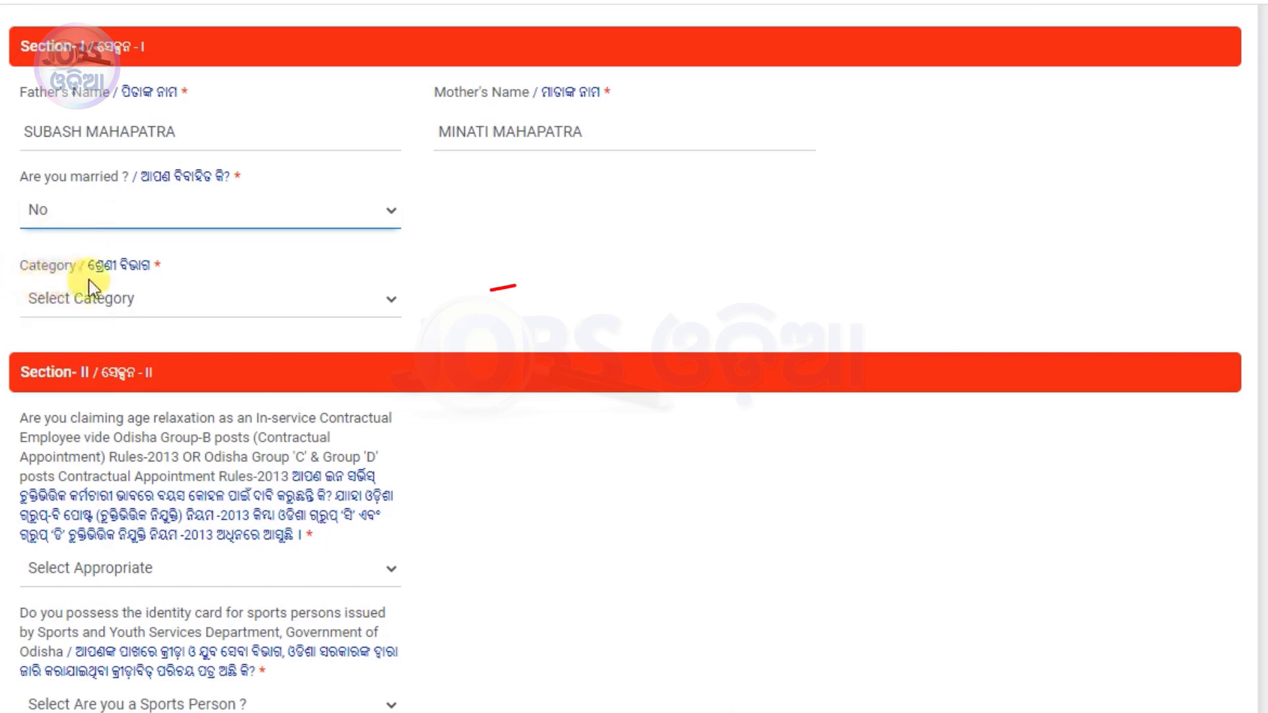
click(127, 296)
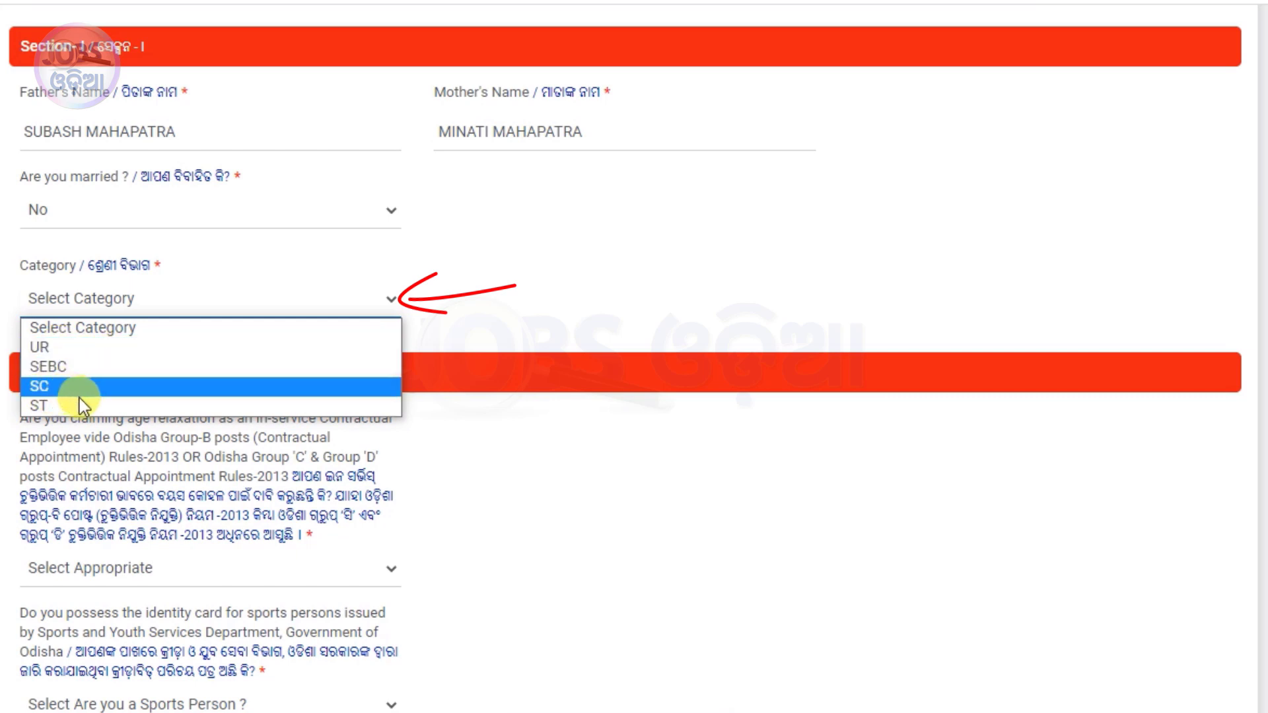
click(46, 350)
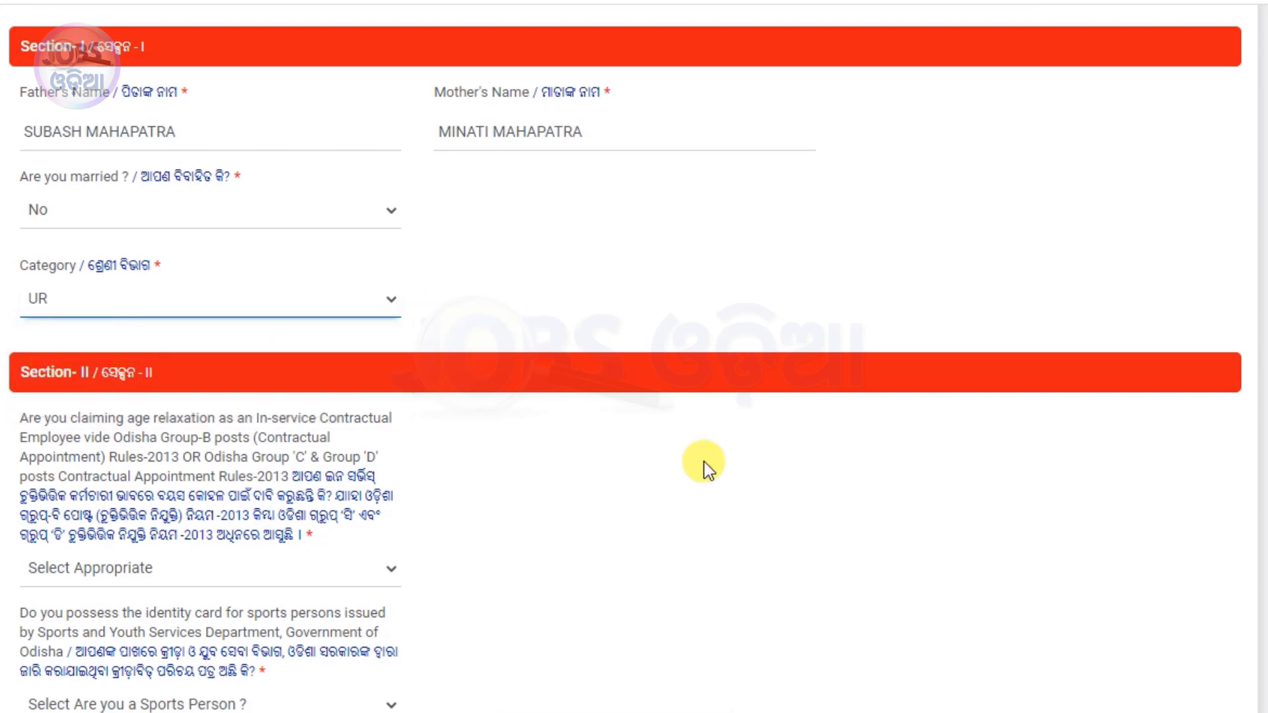
- Answer No to age relaxation, sports ID card and NCC certificate
scroll(704, 462, down, 5)
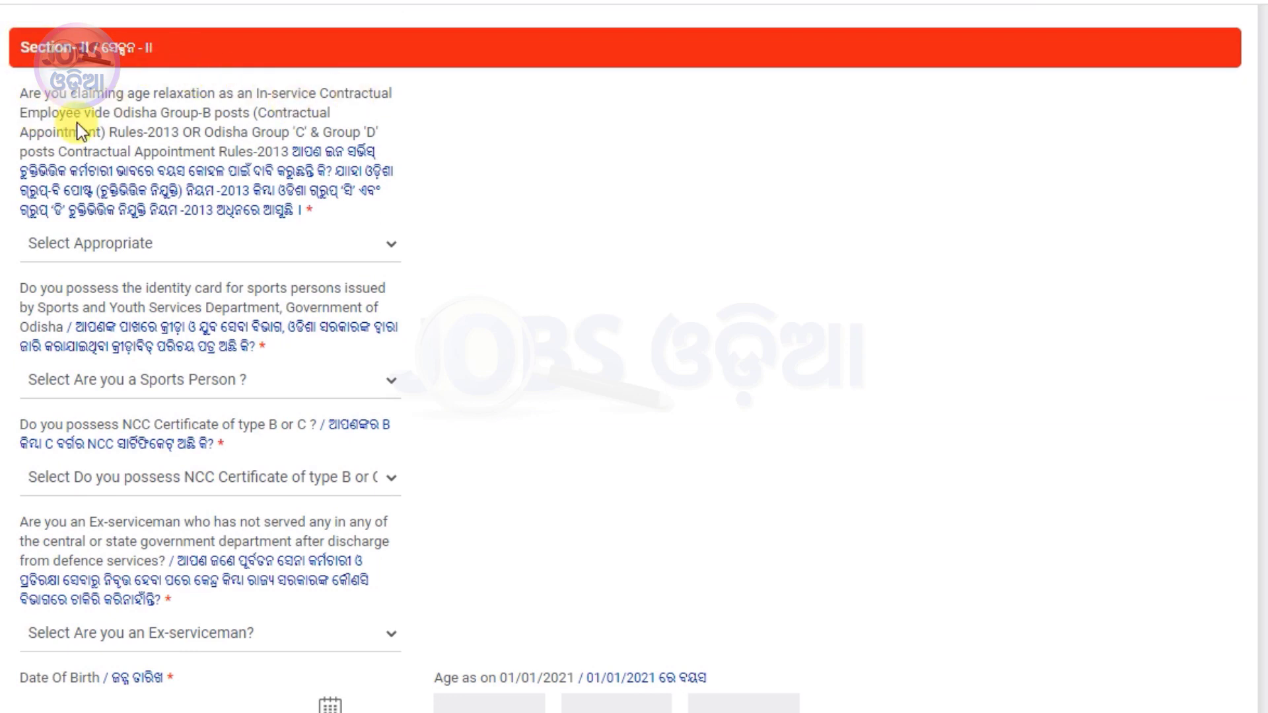
click(346, 165)
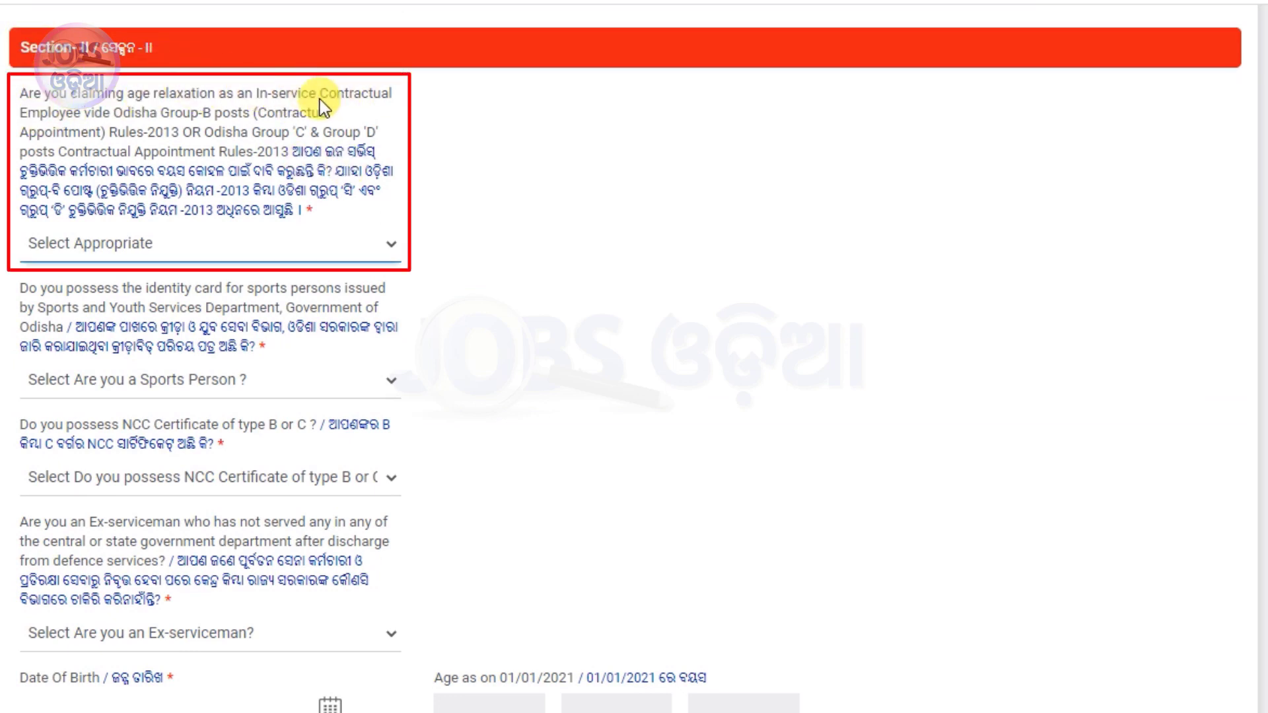
click(117, 245)
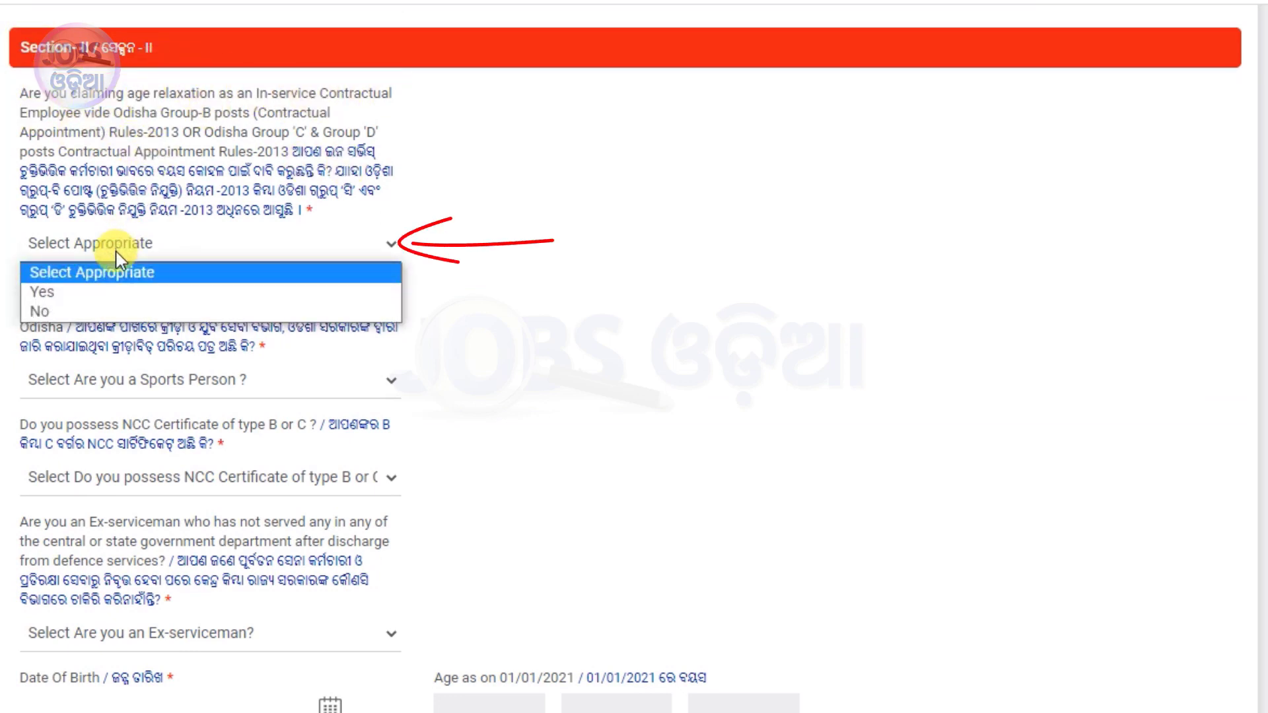
click(56, 312)
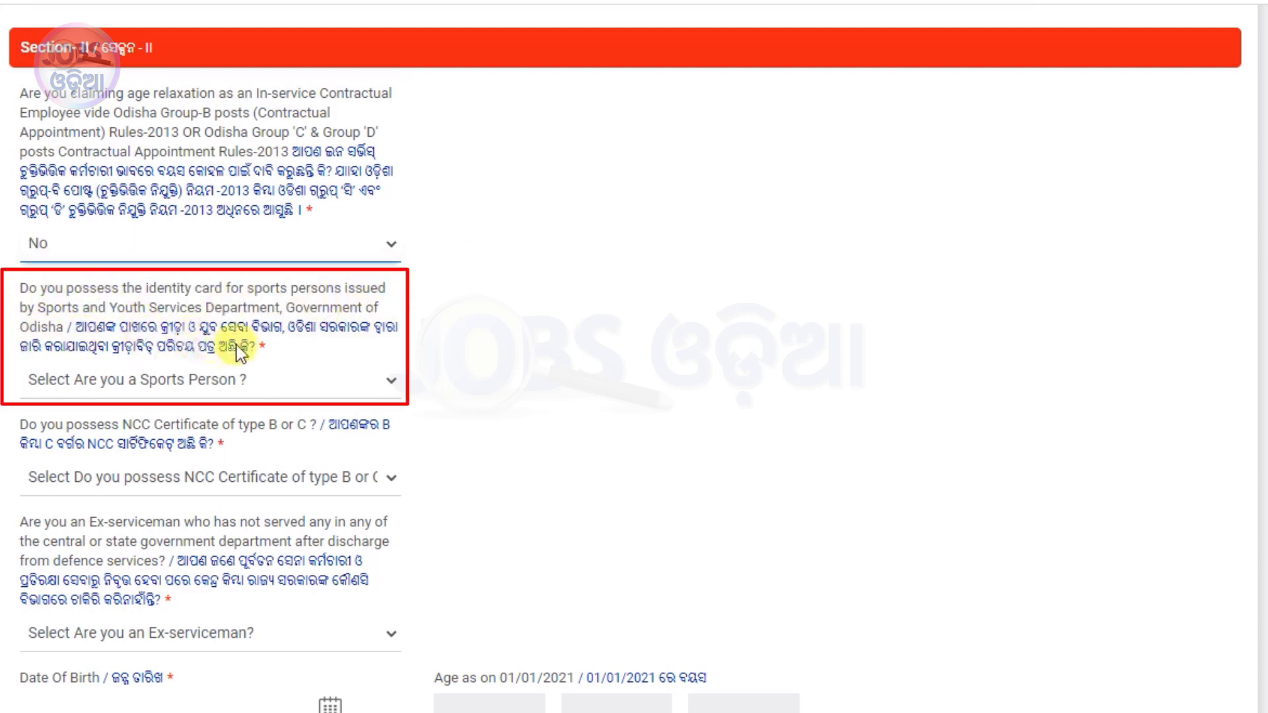
click(206, 380)
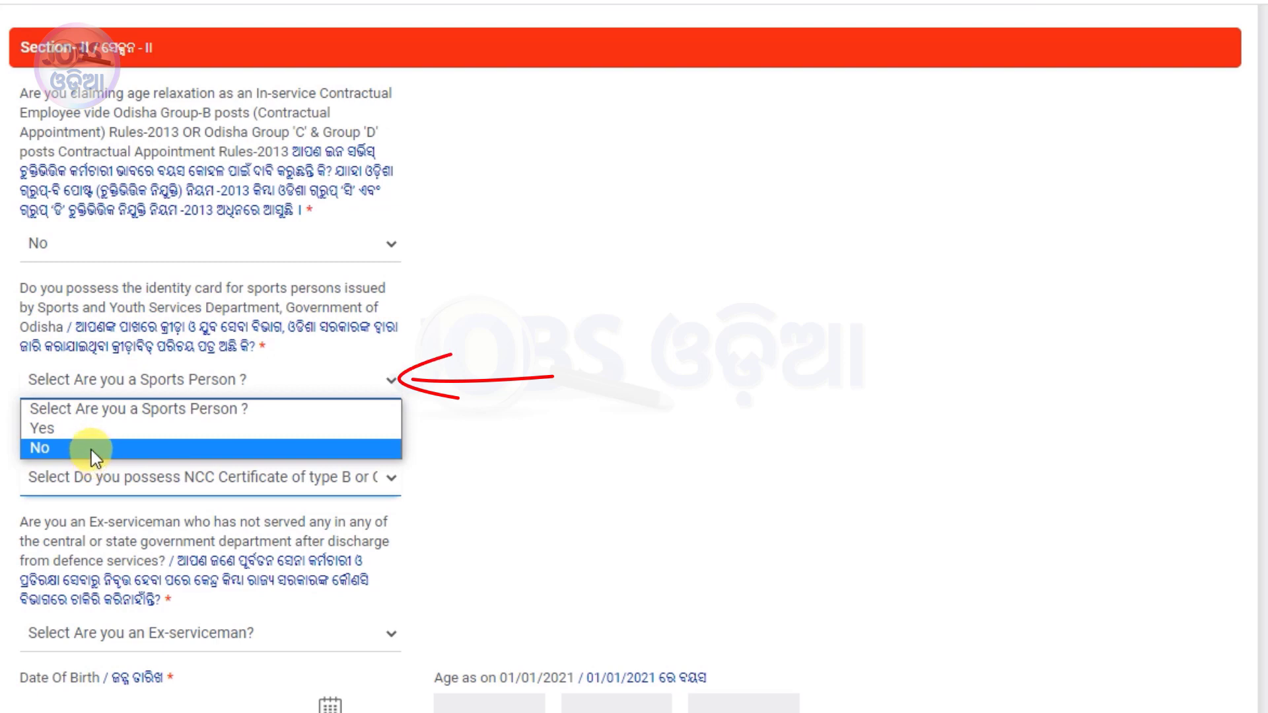
click(91, 449)
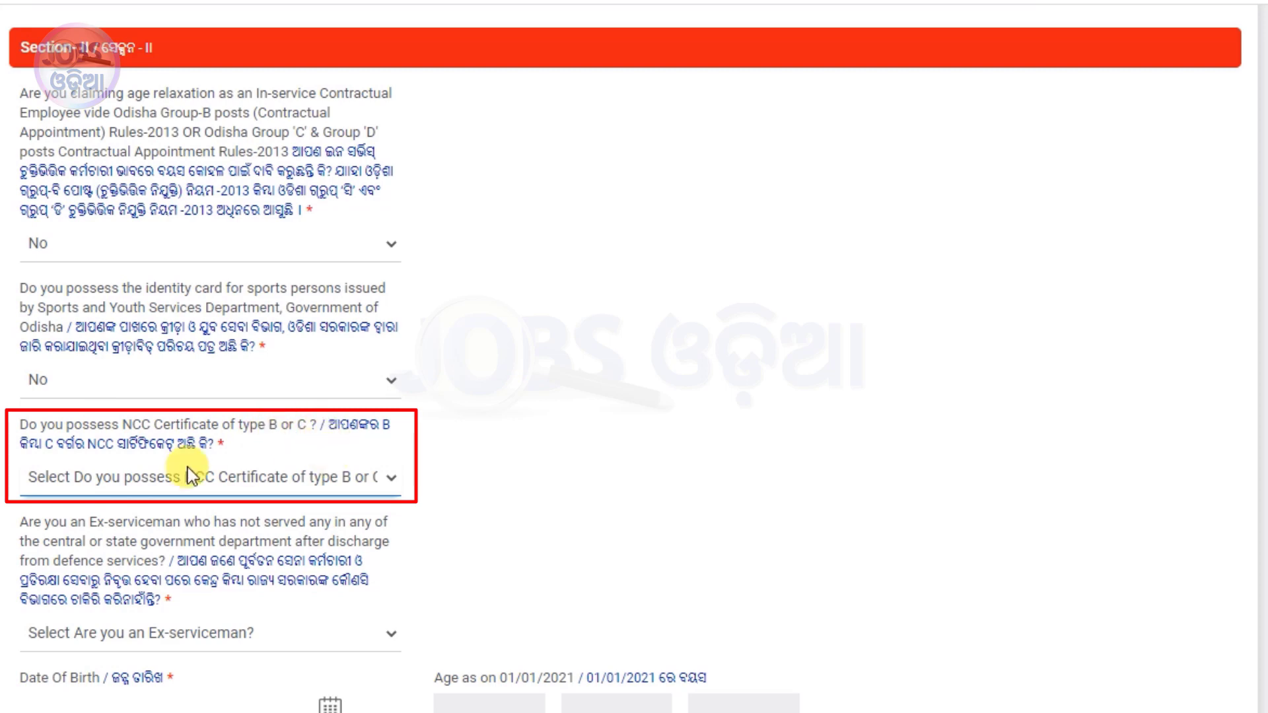
click(81, 477)
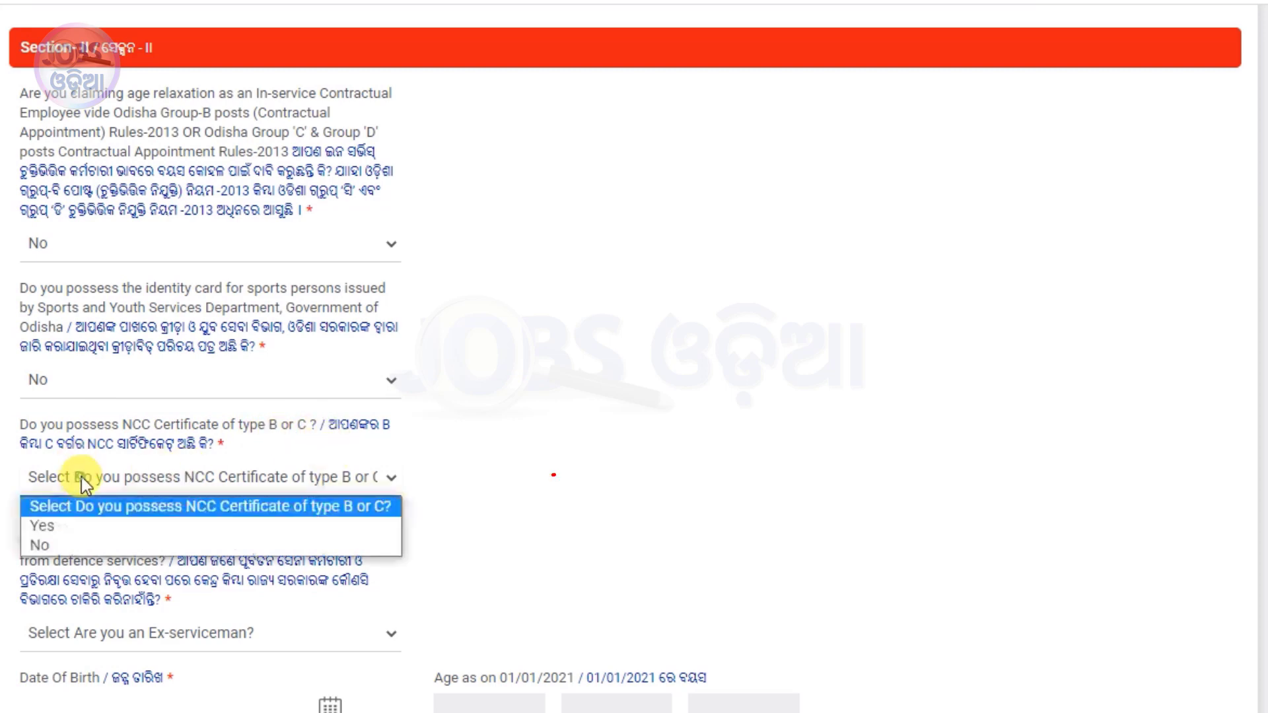
click(73, 540)
- Answer No to ex-serviceman and pick the date of birth in the calendar
scroll(75, 542, down, 3)
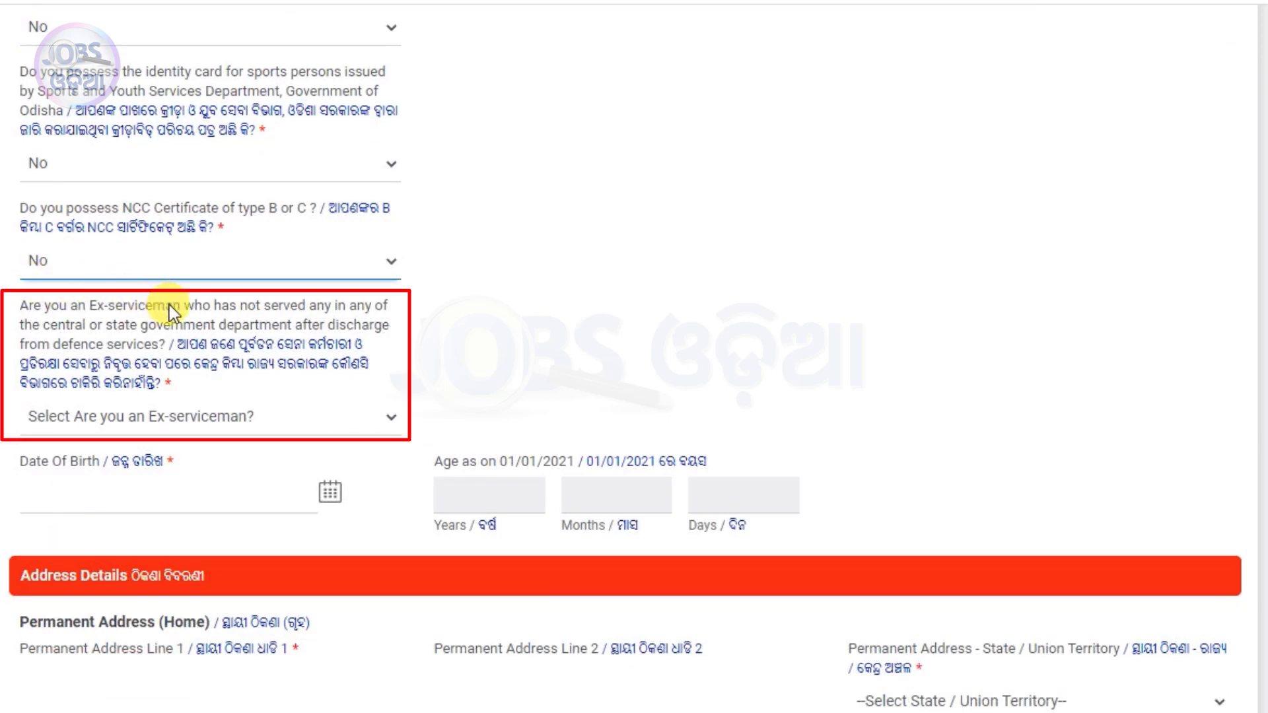
click(191, 417)
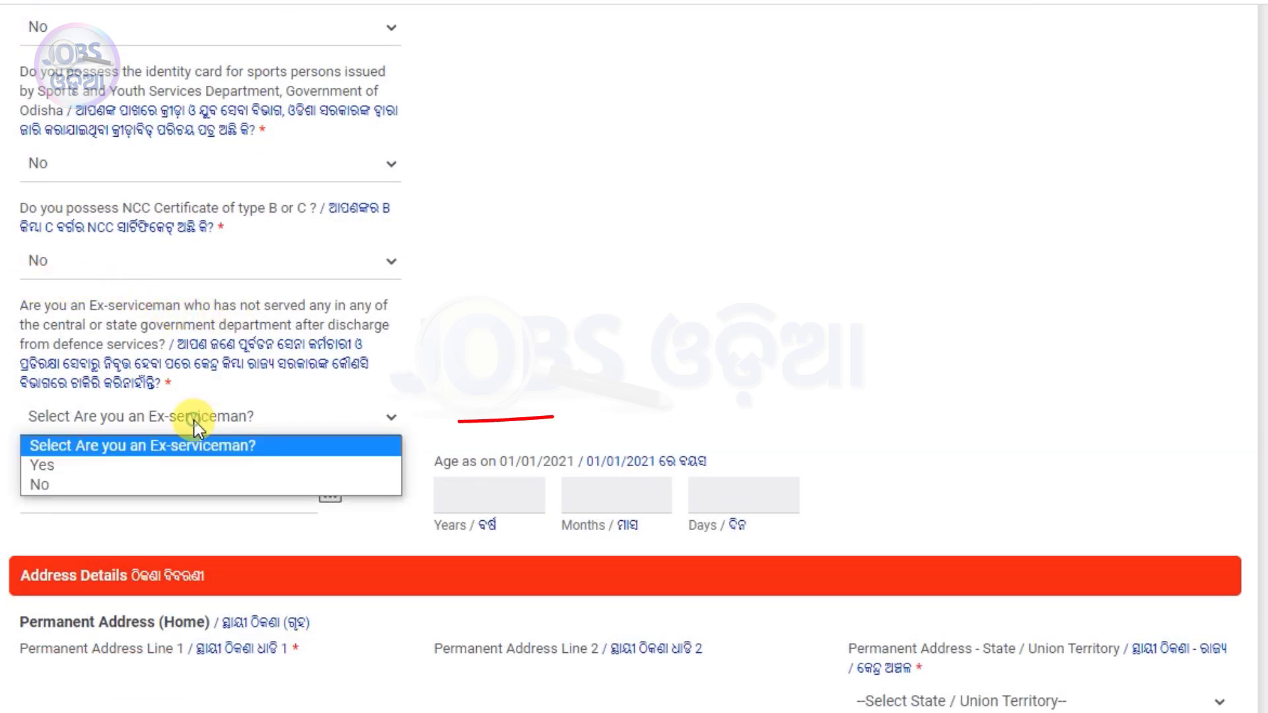
click(102, 487)
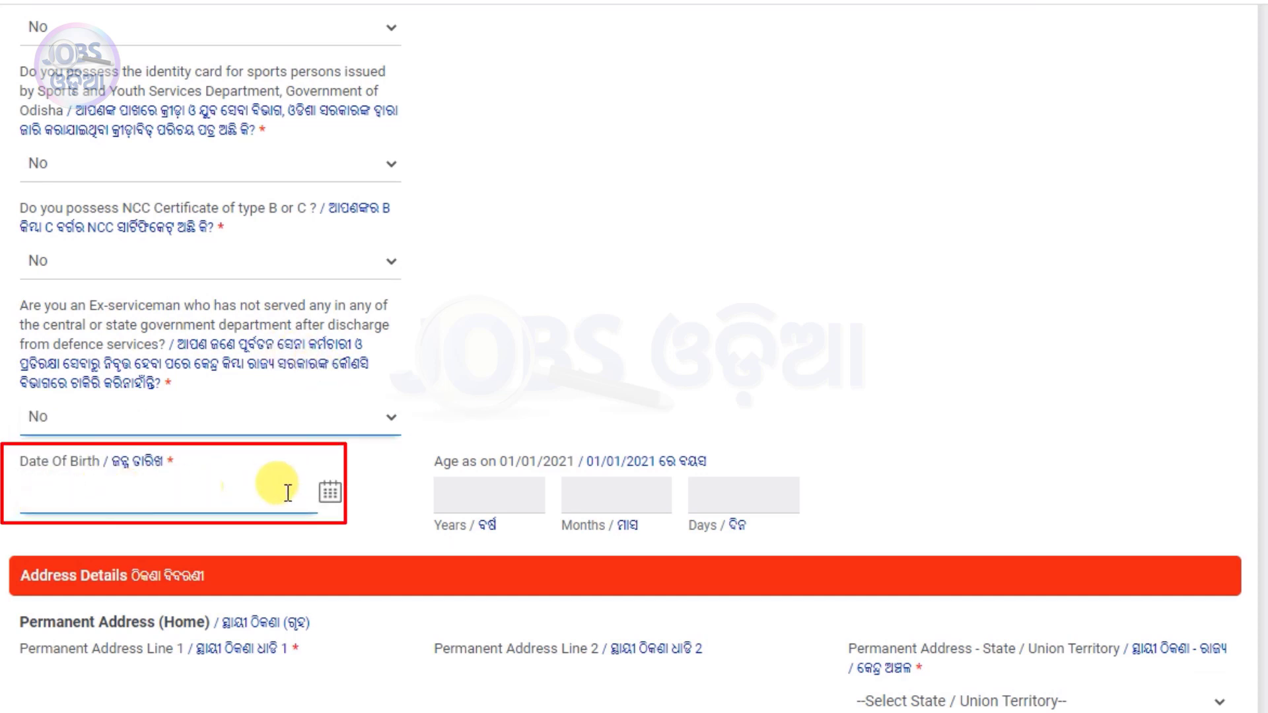
click(330, 494)
click(210, 251)
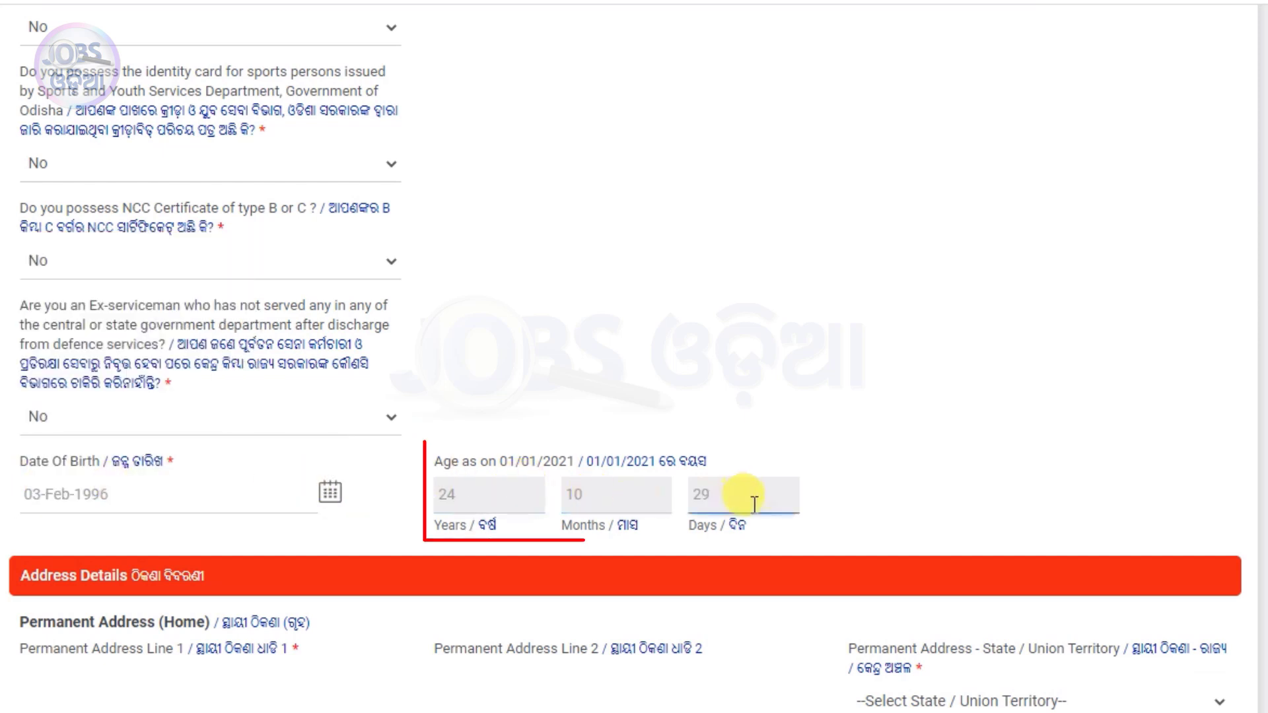
scroll(696, 543, down, 7)
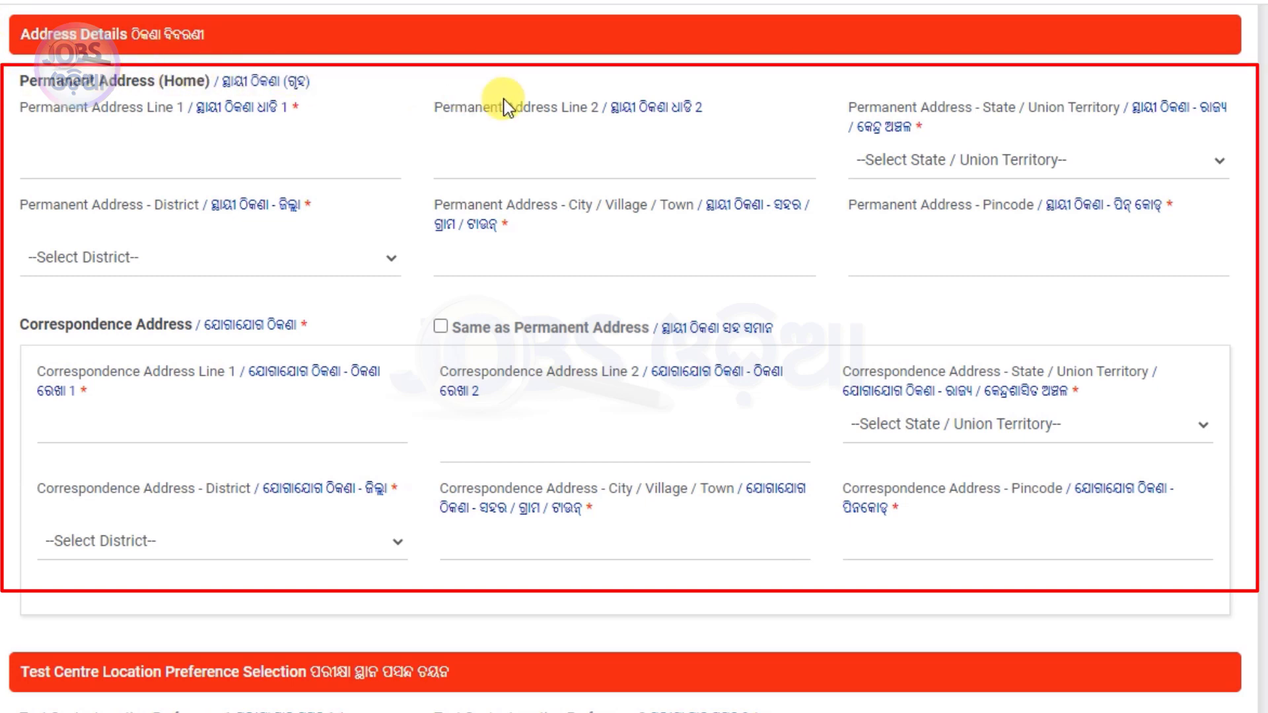
- Enter the permanent address lines with state Odisha and district Balasore
click(100, 164)
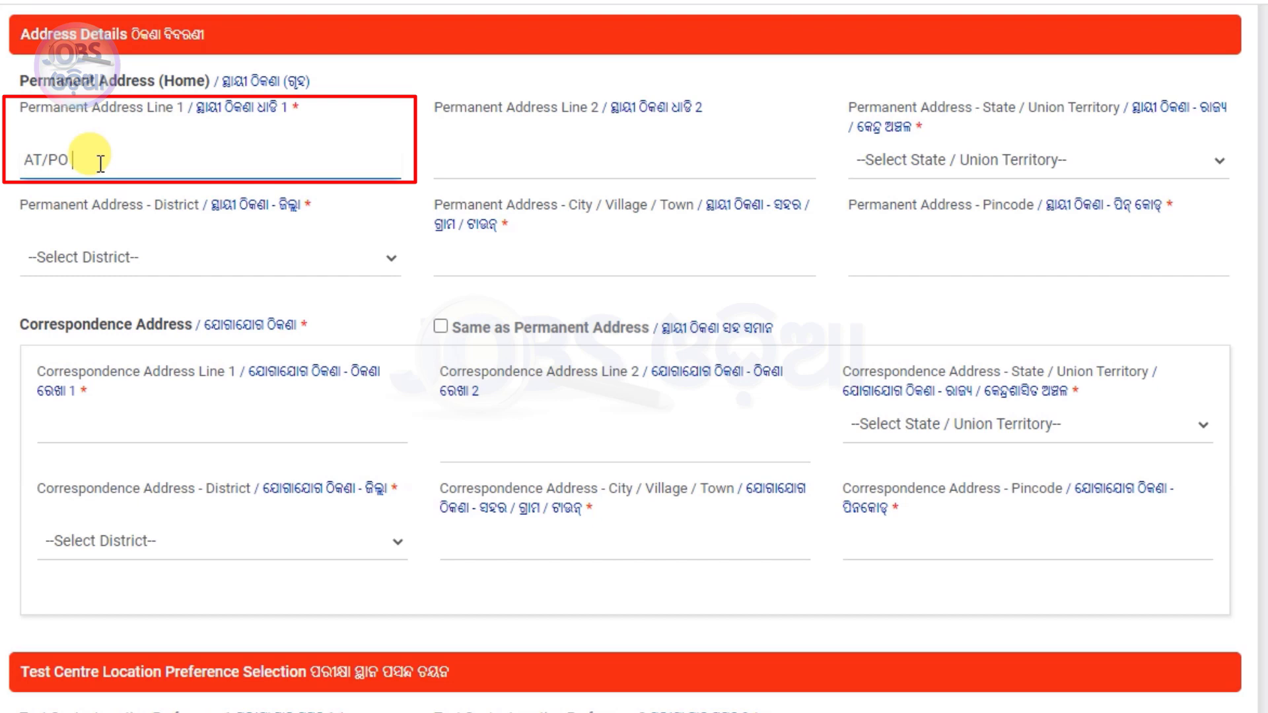
click(482, 165)
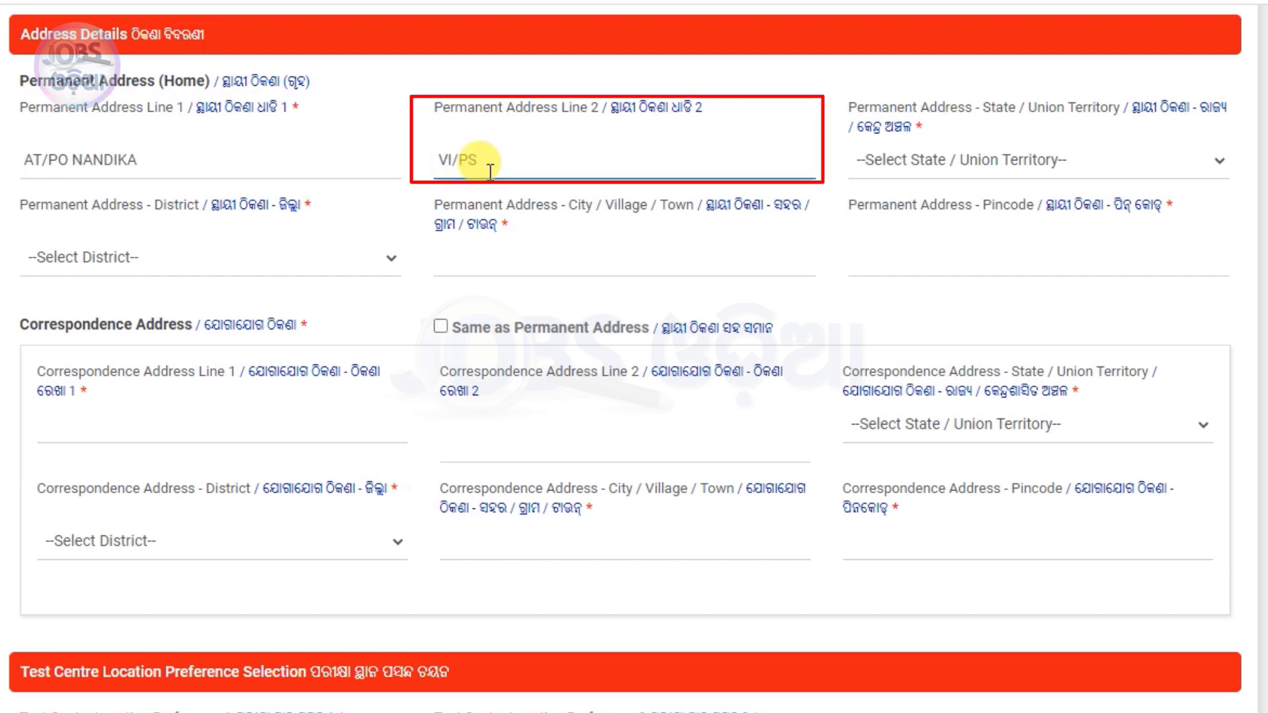
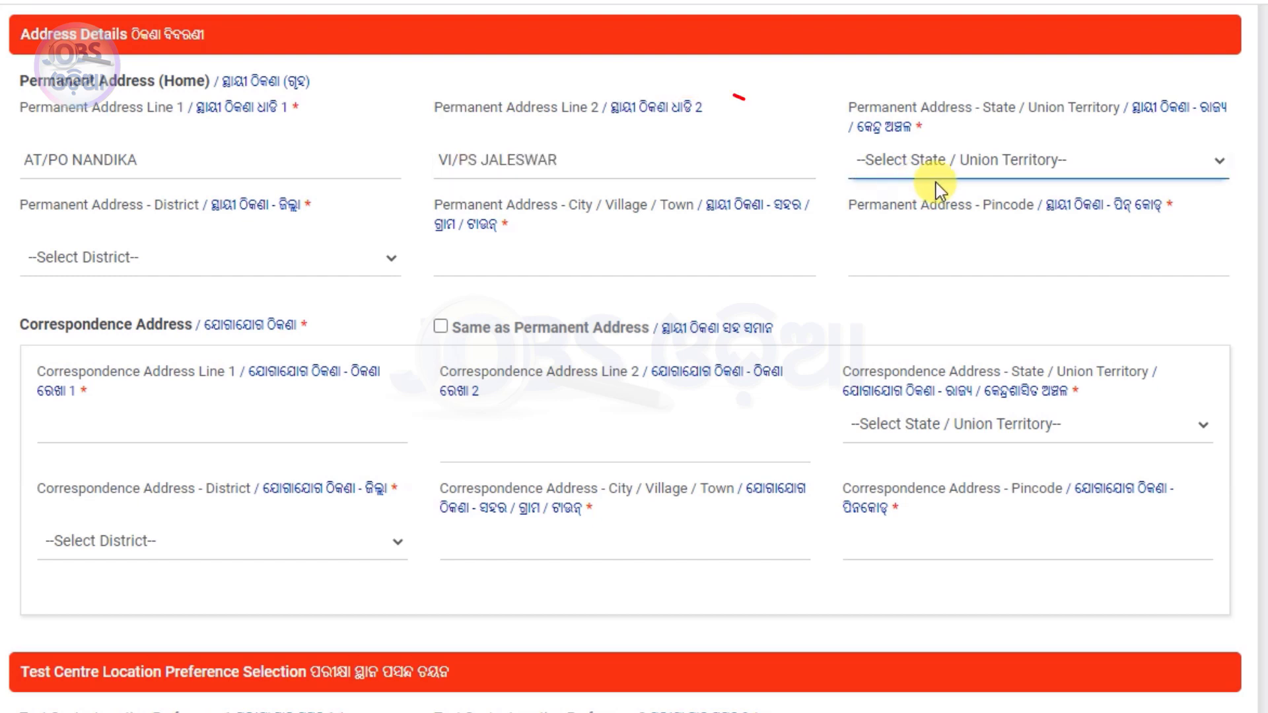
click(976, 169)
scroll(901, 366, down, 5)
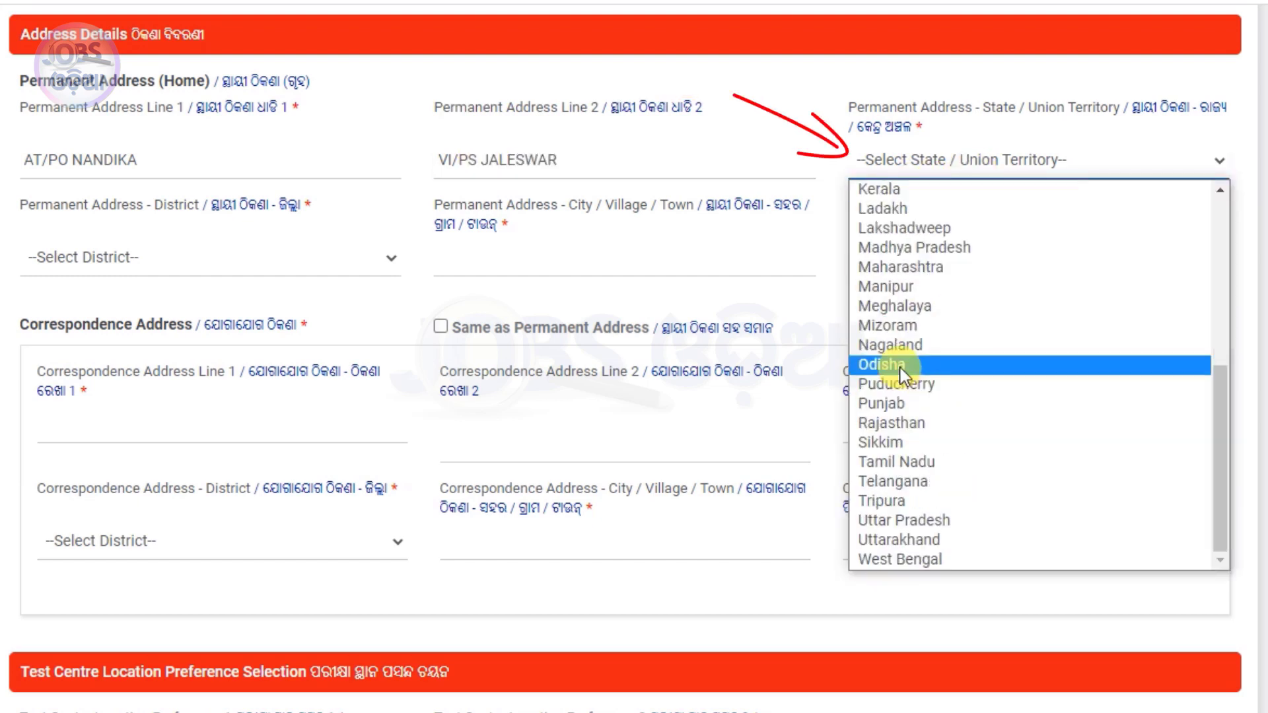
click(901, 366)
click(59, 257)
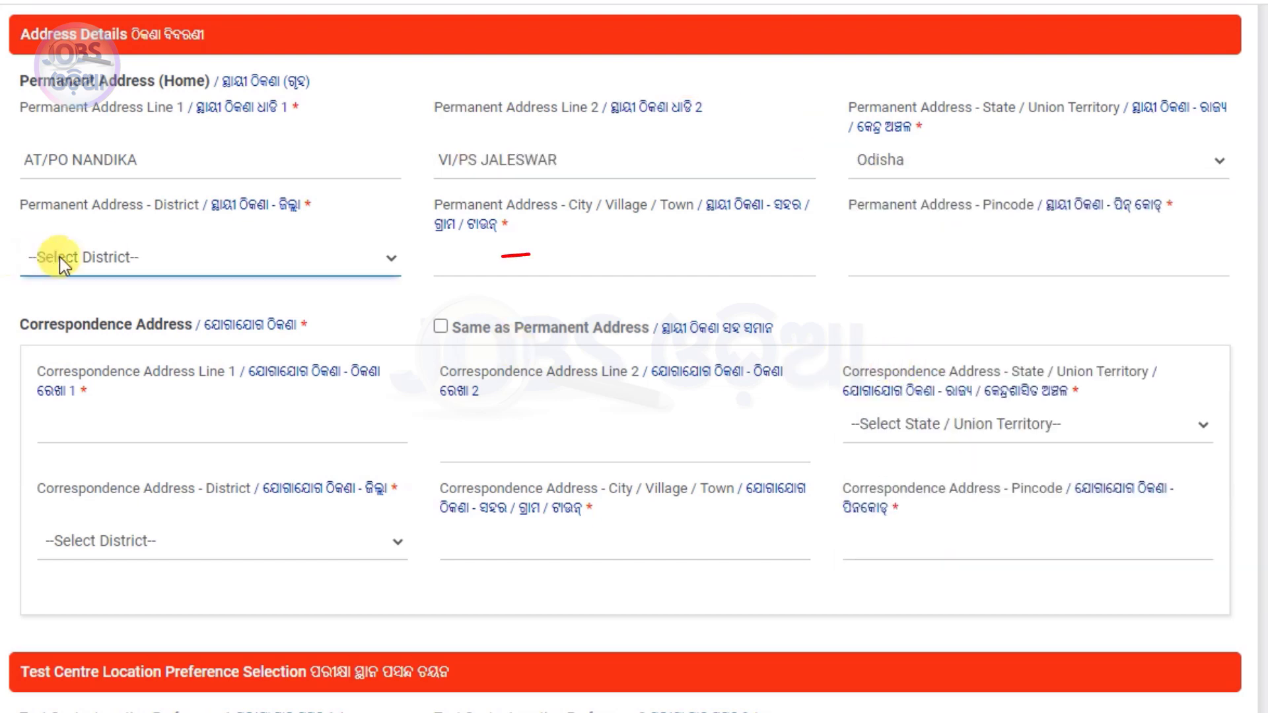
click(112, 260)
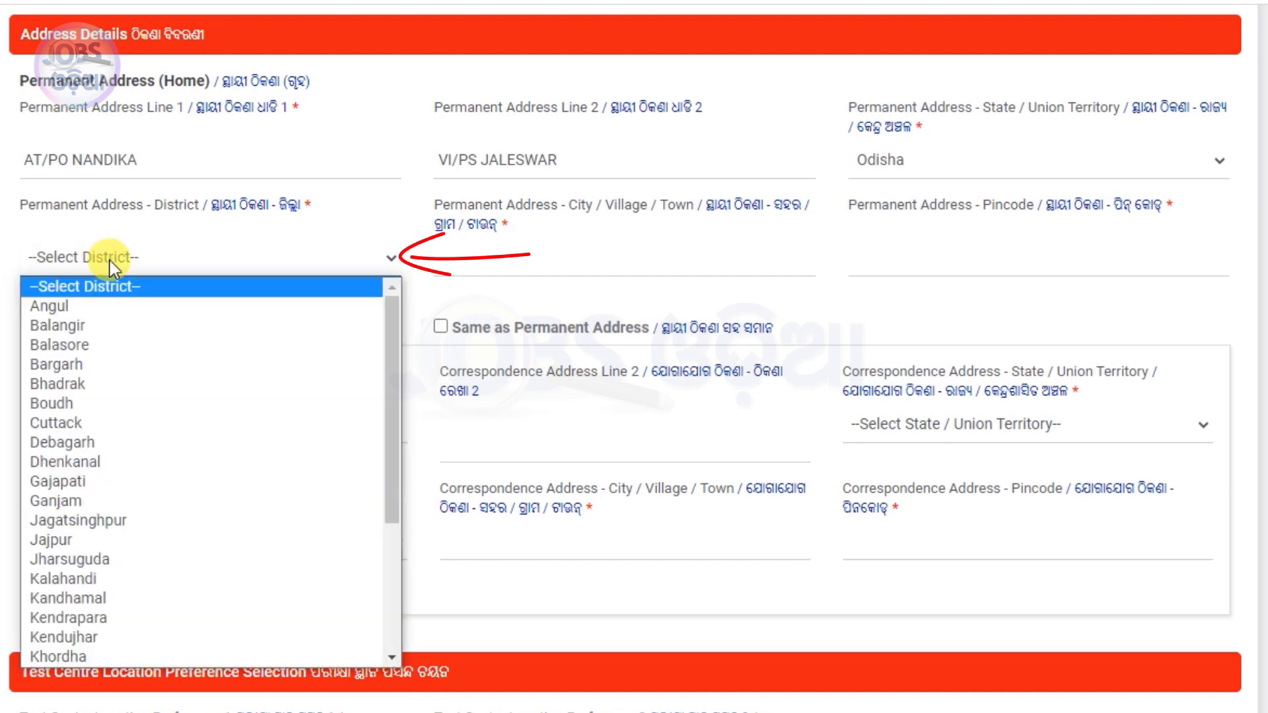
click(97, 342)
- Enter city Jaleswar and the pincode, and mark correspondence address same as permanent
click(436, 250)
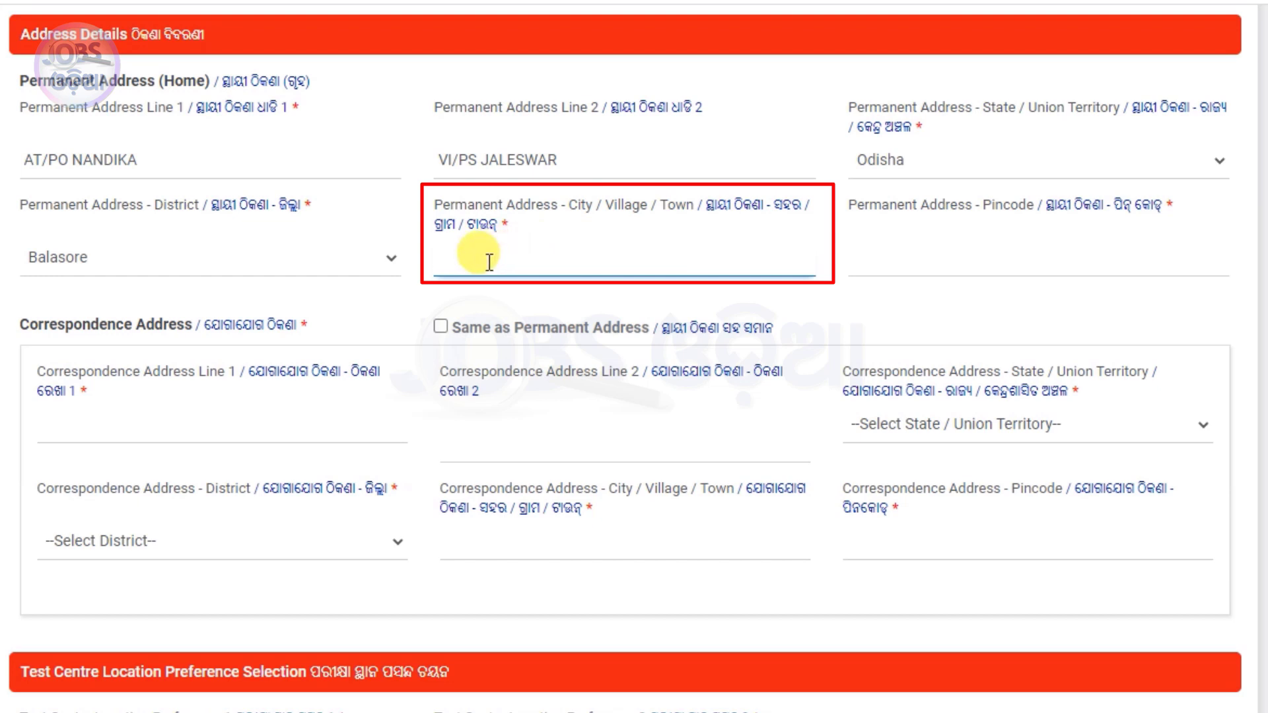
text(JA)
text(LESWAR)
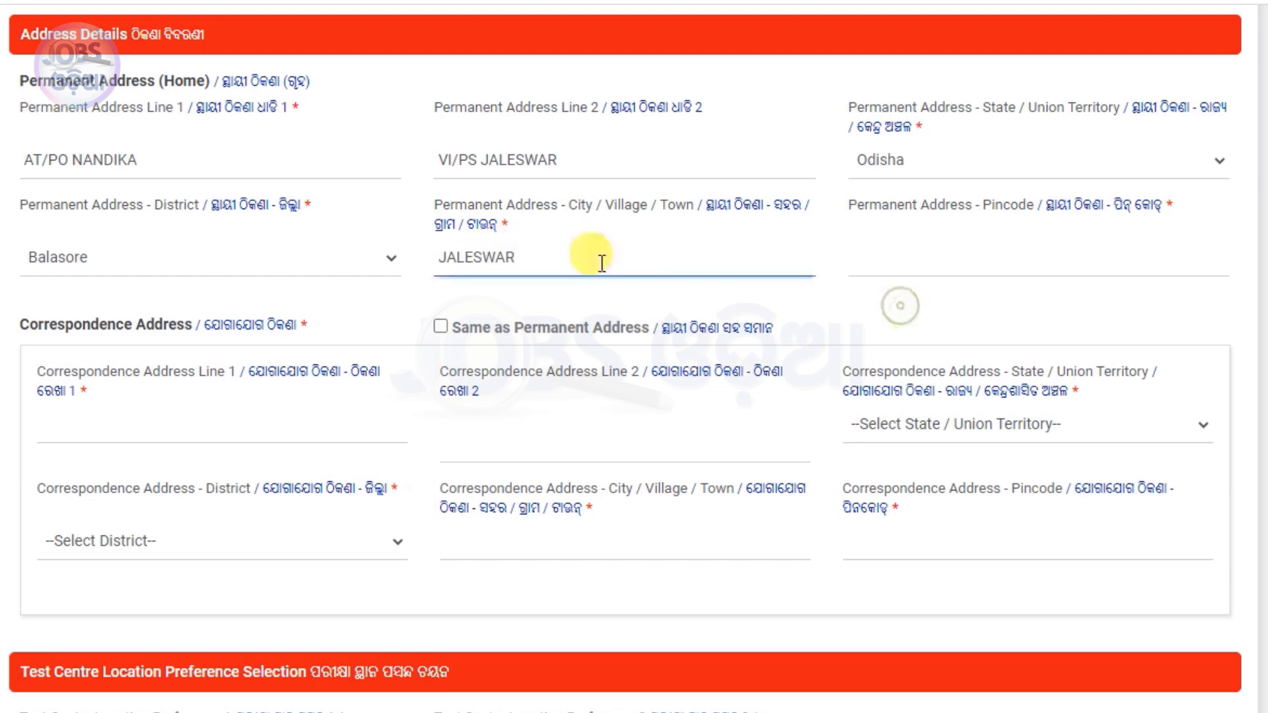
click(900, 305)
click(938, 267)
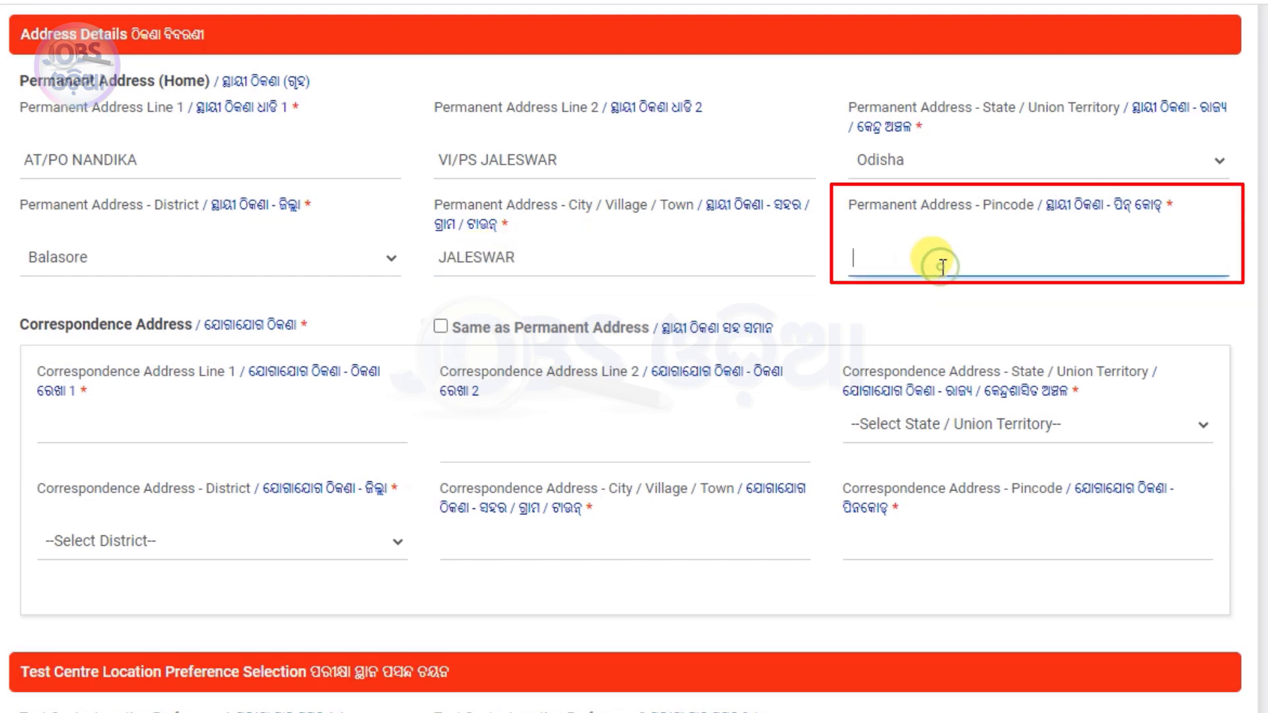
text(756032)
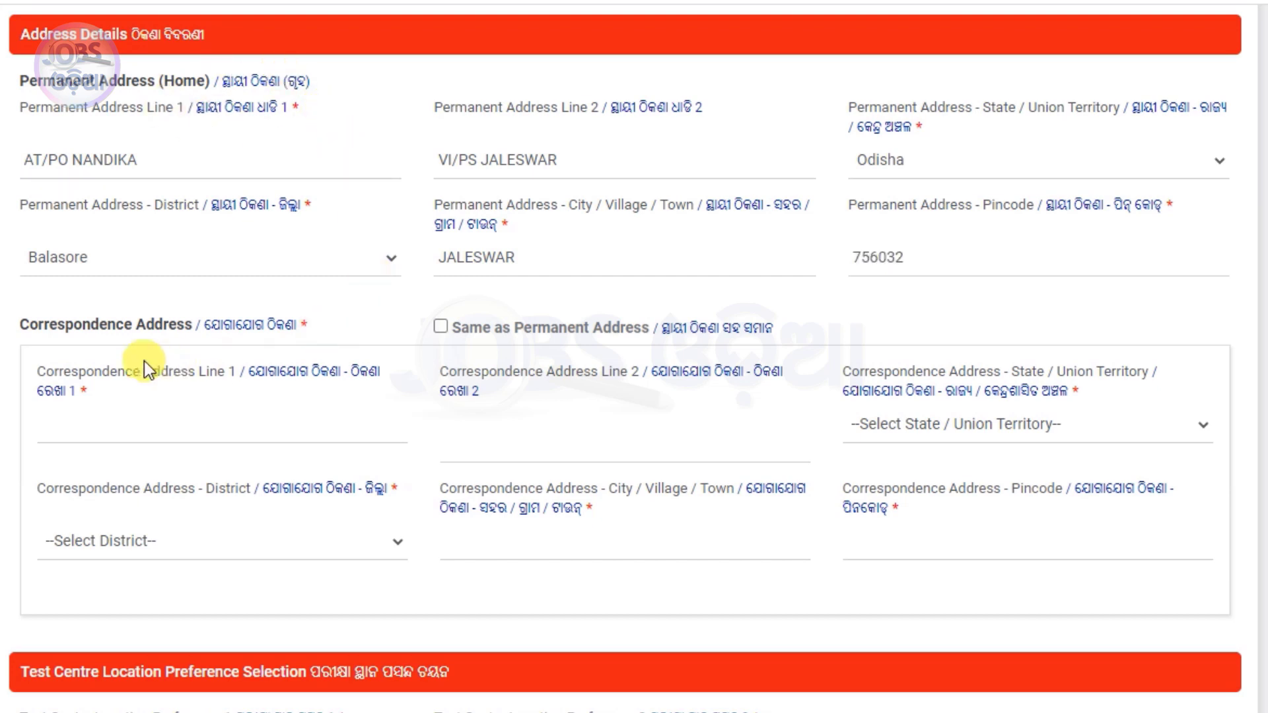
click(440, 326)
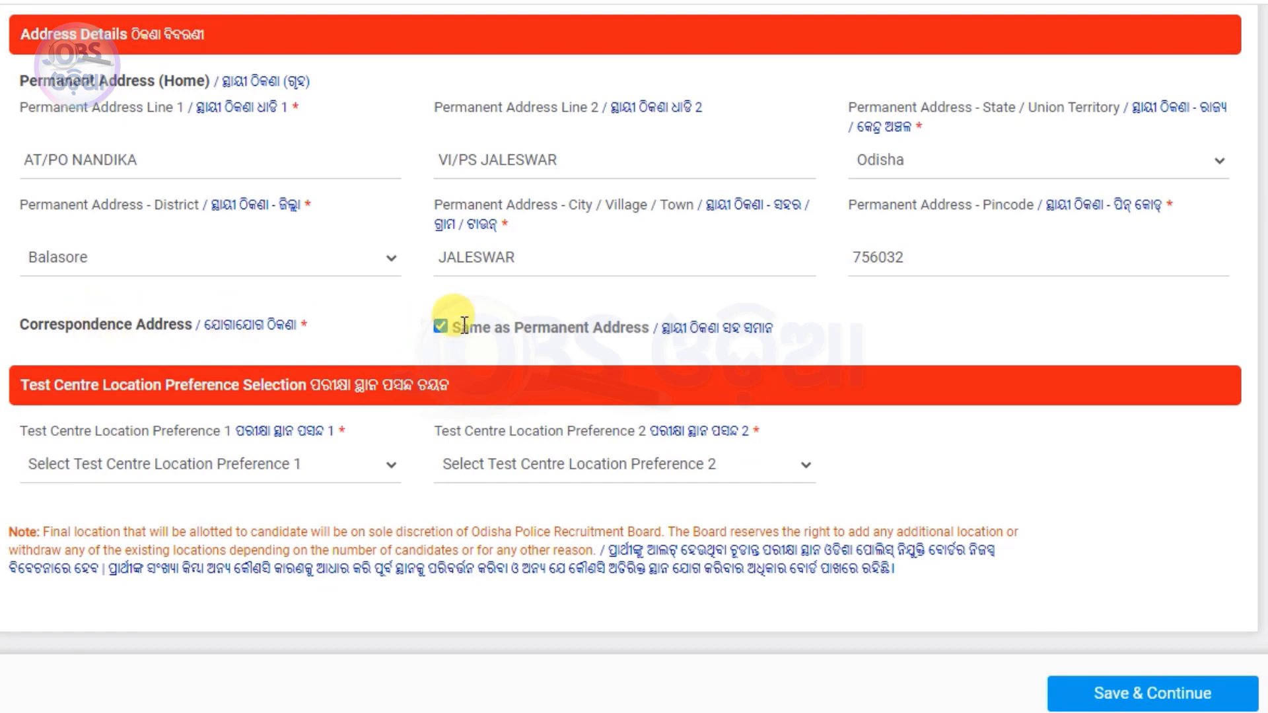
click(440, 326)
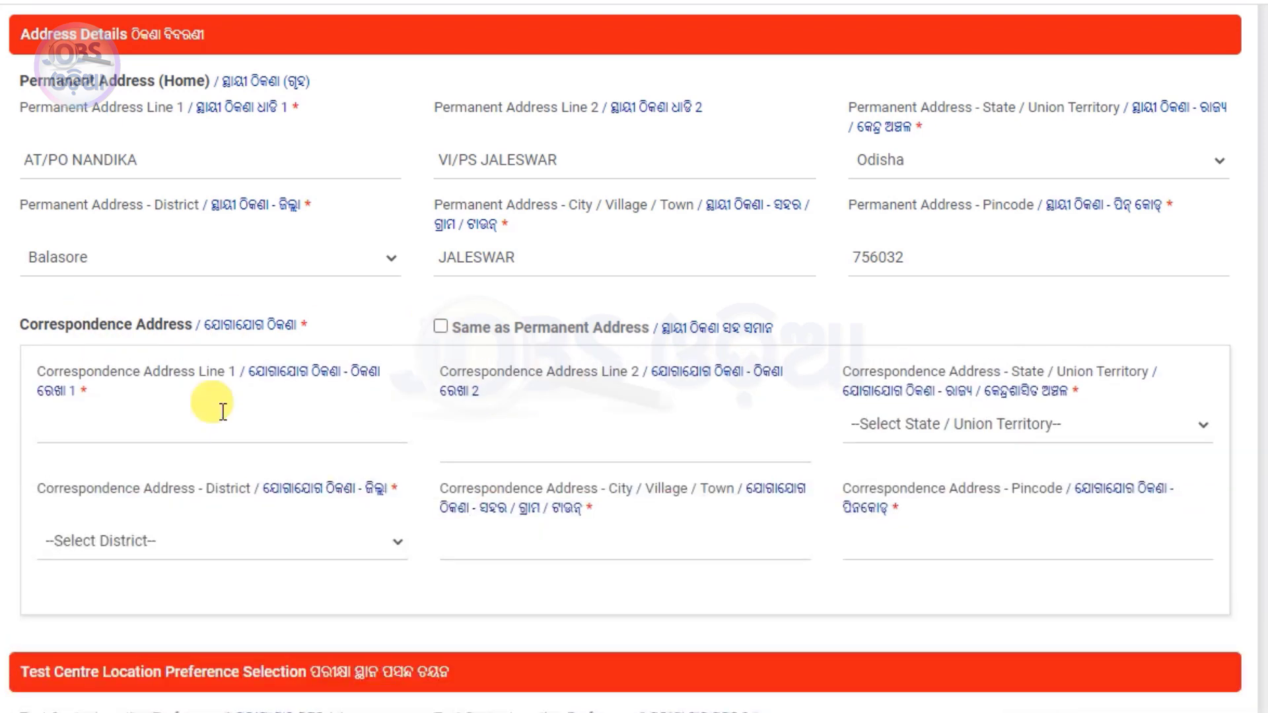
click(440, 326)
- Choose Balasore and Bhubaneswar as test centre preferences 1 and 2, then save and continue
scroll(398, 433, down, 1)
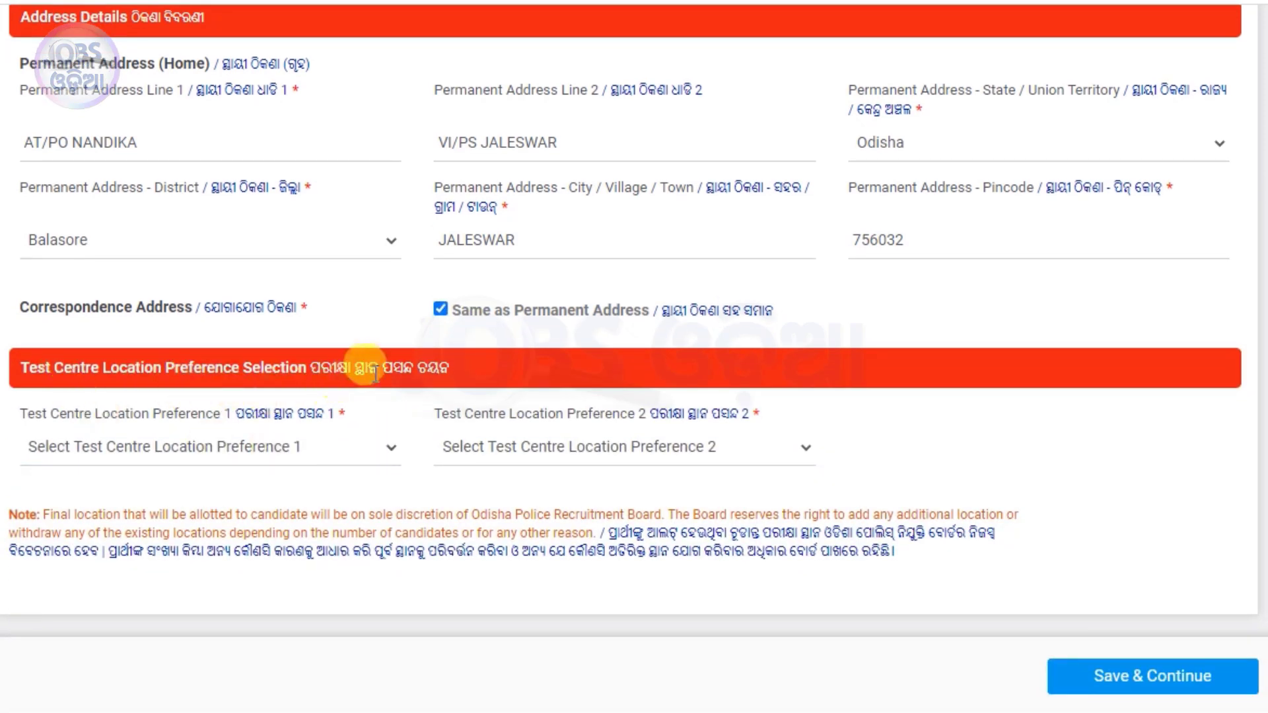
click(126, 451)
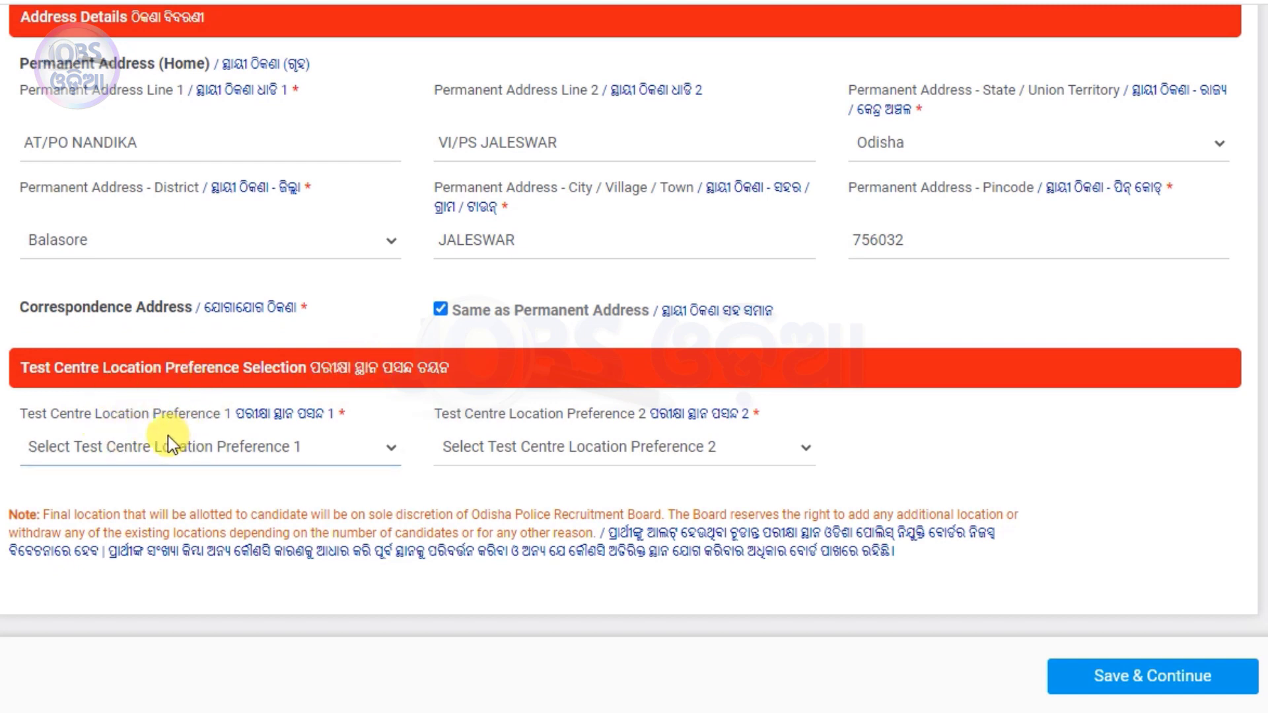
click(146, 448)
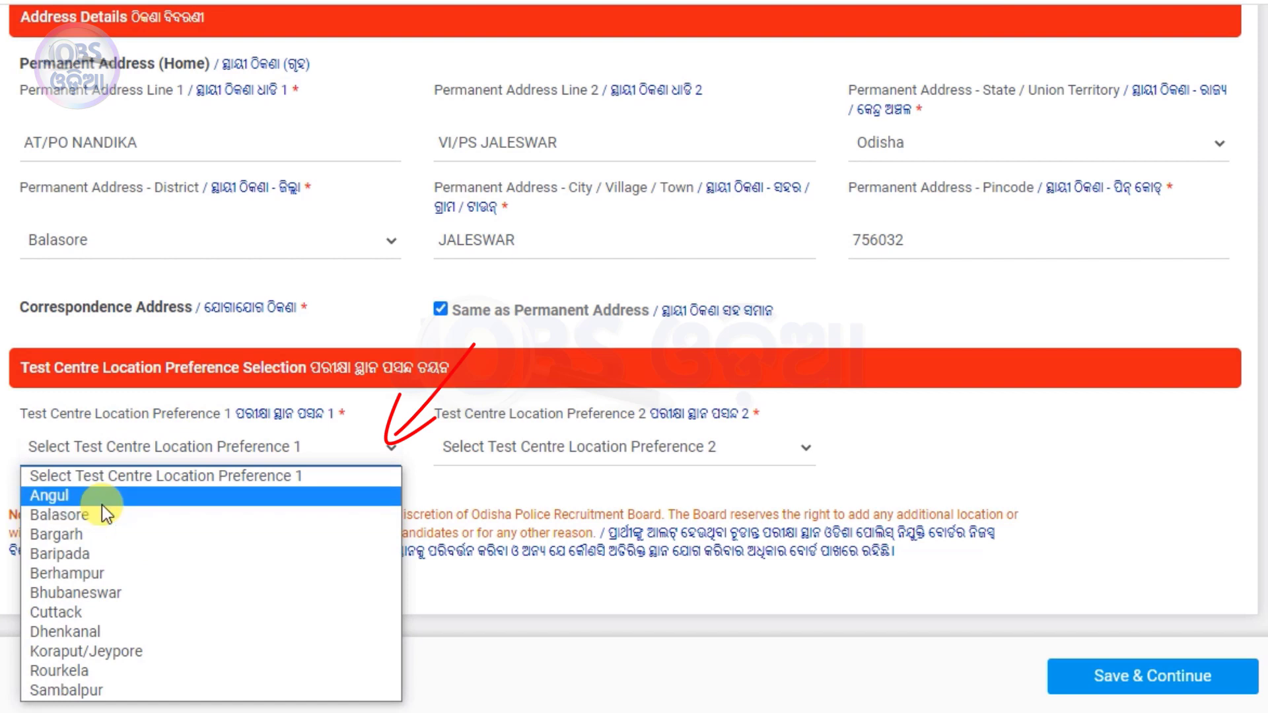
click(70, 520)
click(591, 446)
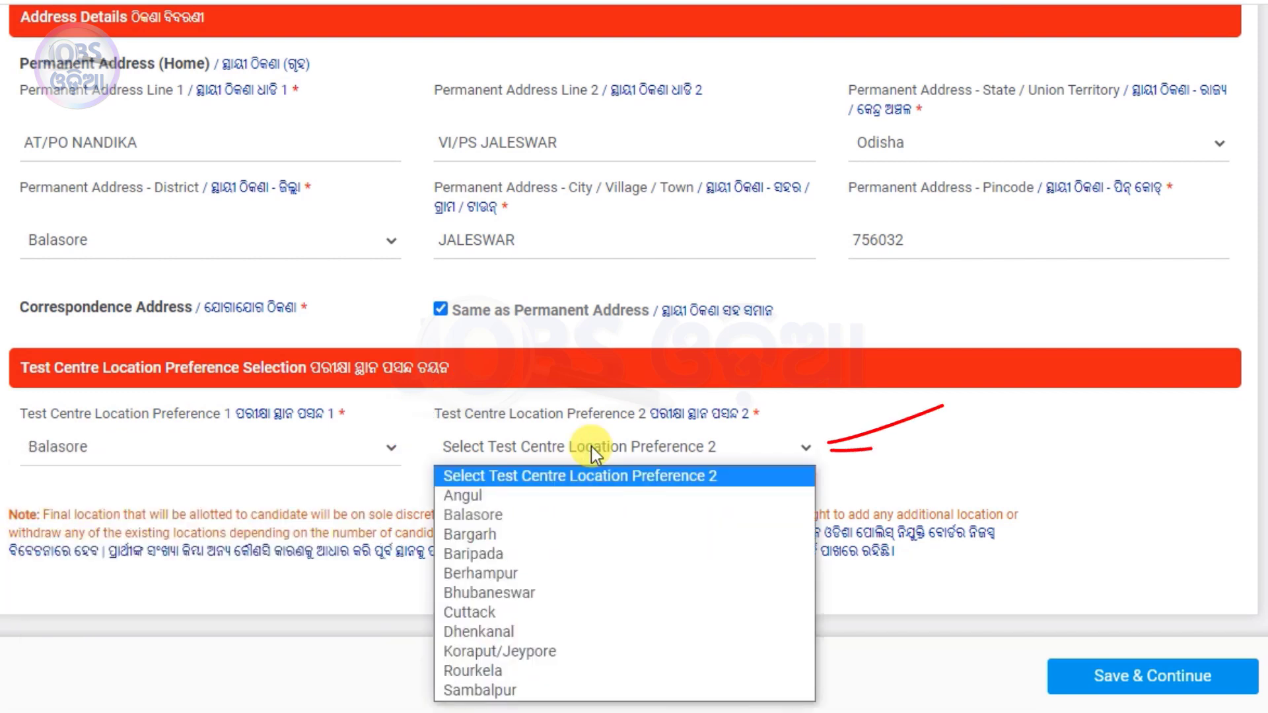
click(475, 593)
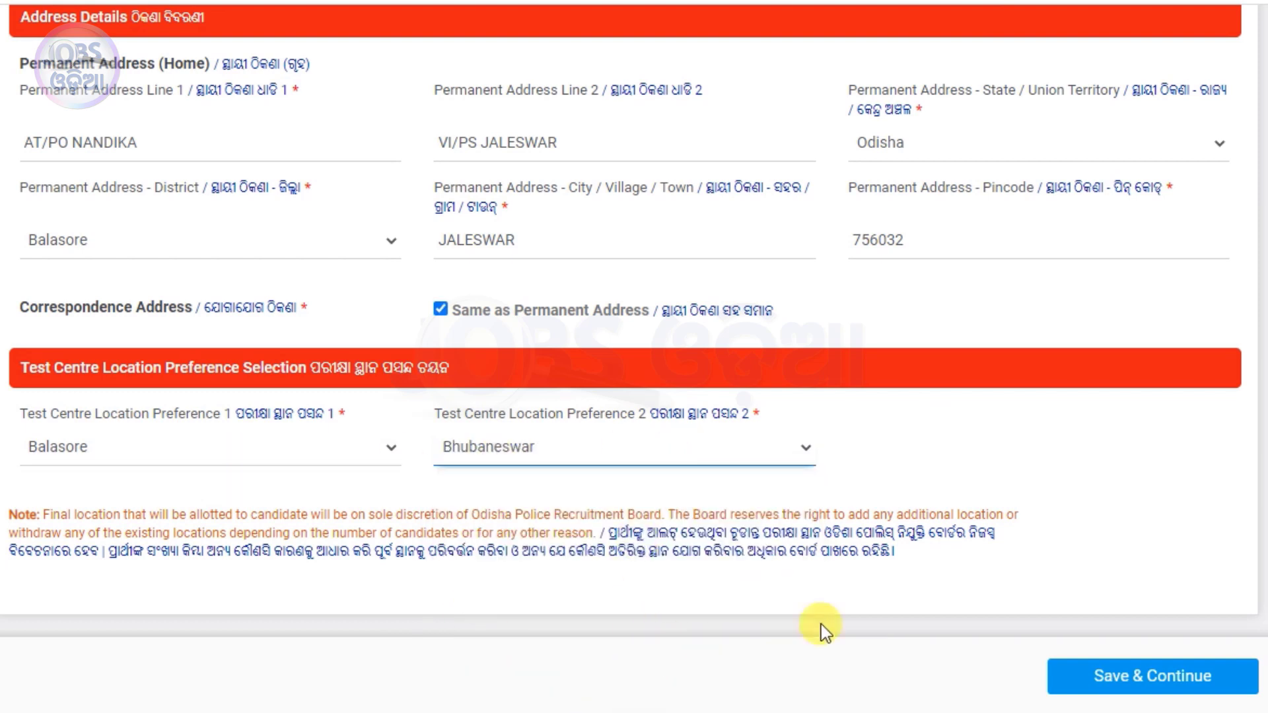
click(1222, 685)
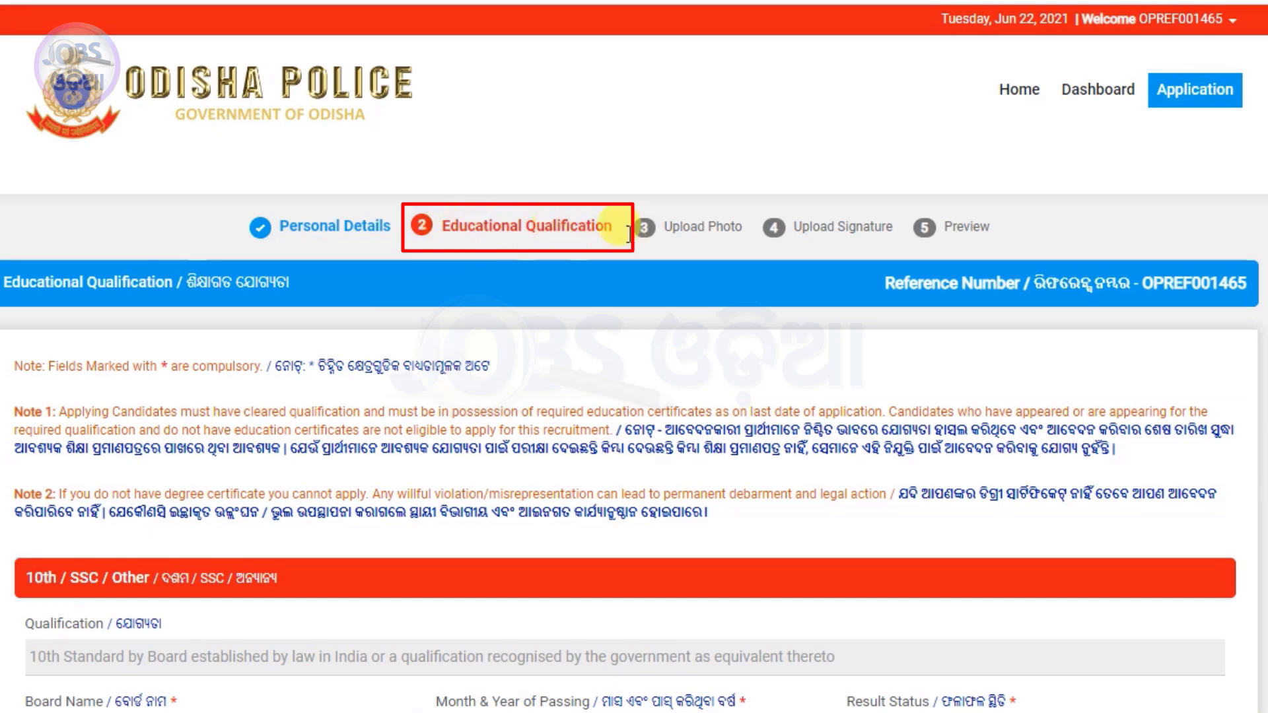
- Record the 10th as BSE board, passed June 2015
scroll(270, 409, down, 2)
scroll(277, 418, down, 5)
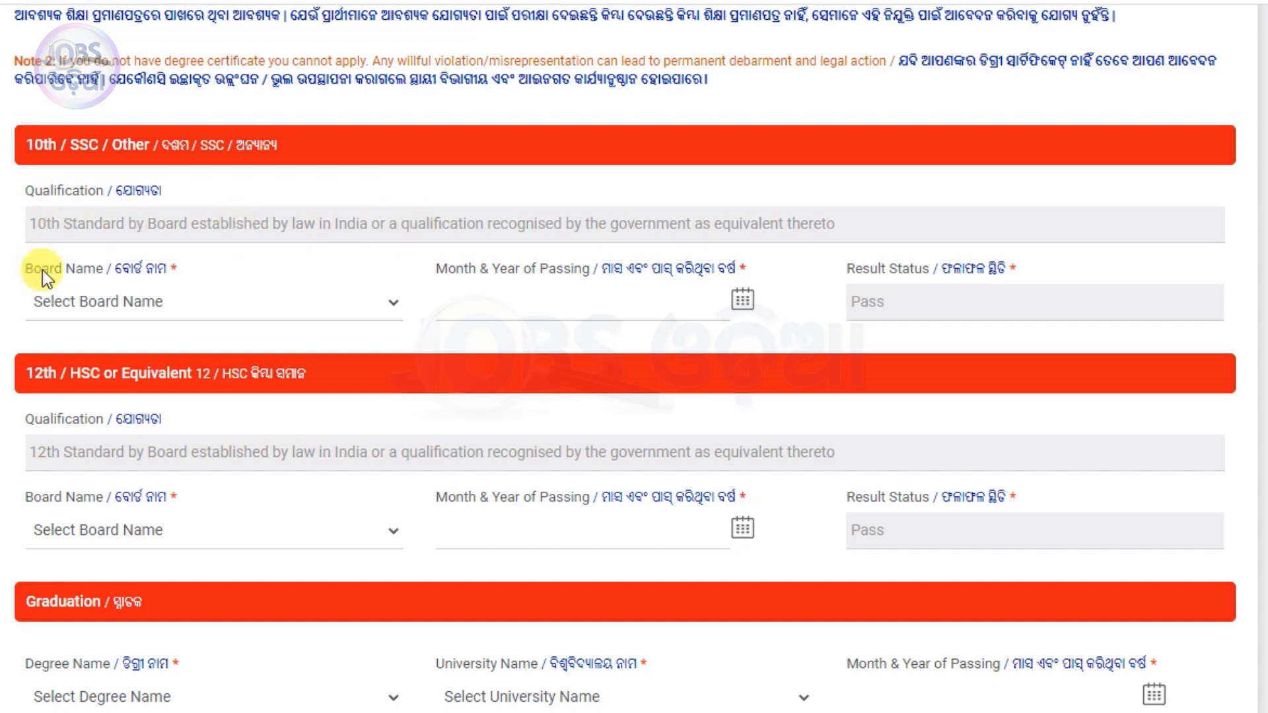
click(176, 311)
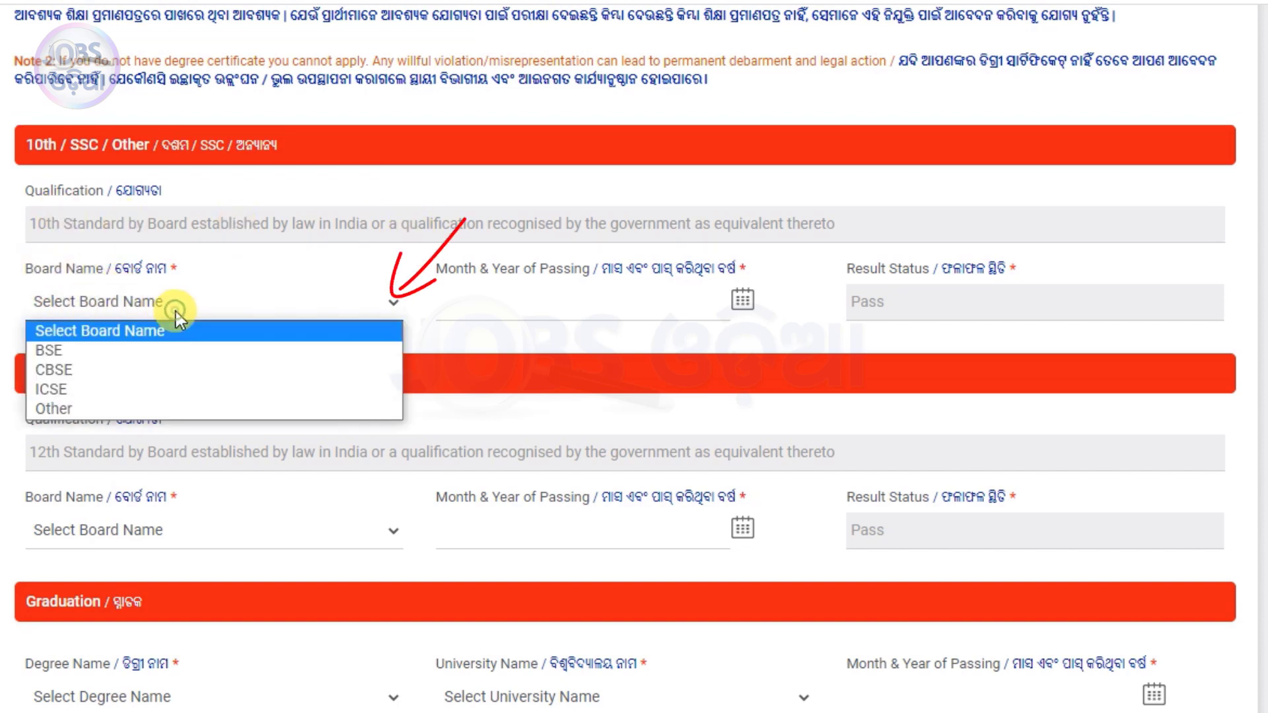
click(57, 351)
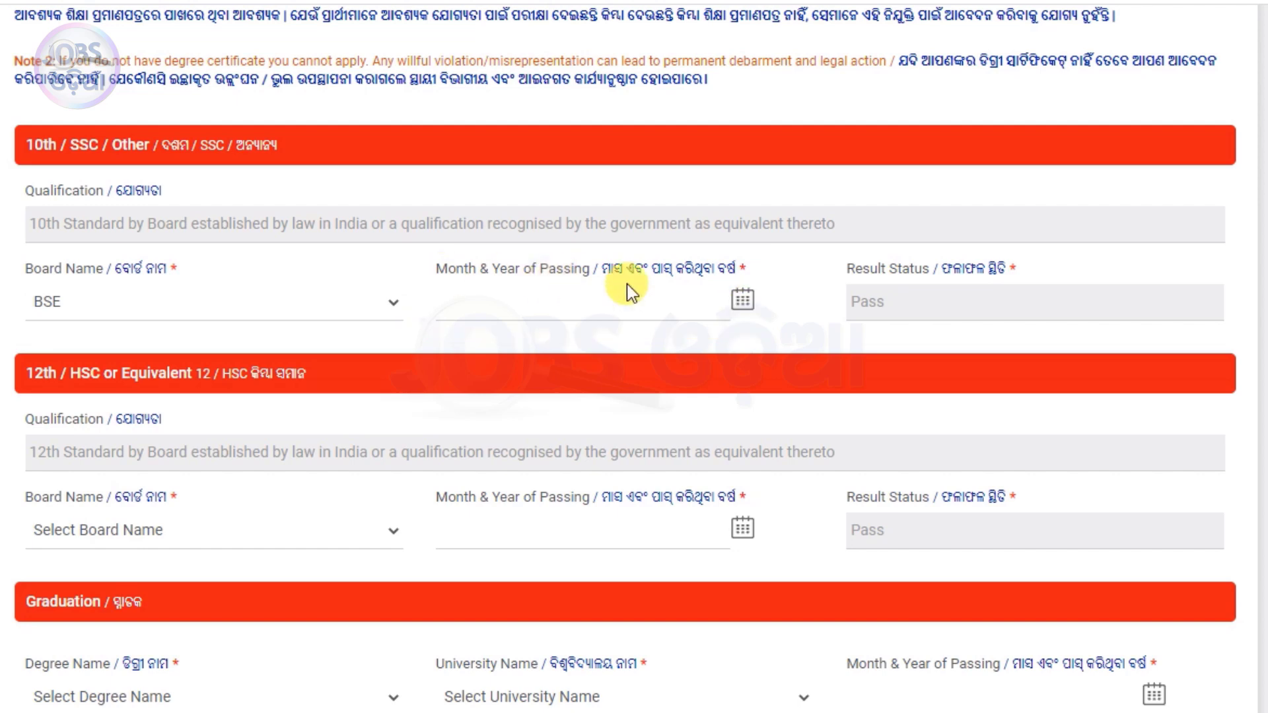
click(740, 303)
click(583, 344)
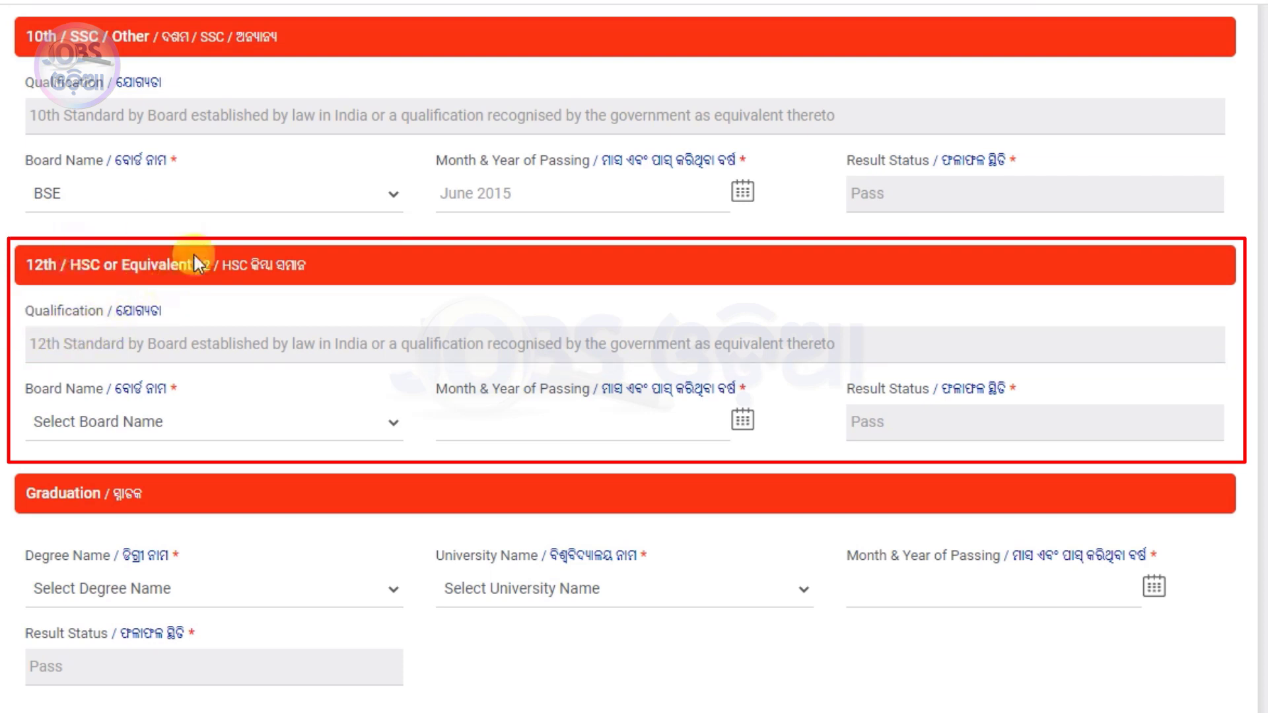
- Record the 12th as CHSE board, passed June 2017
click(275, 413)
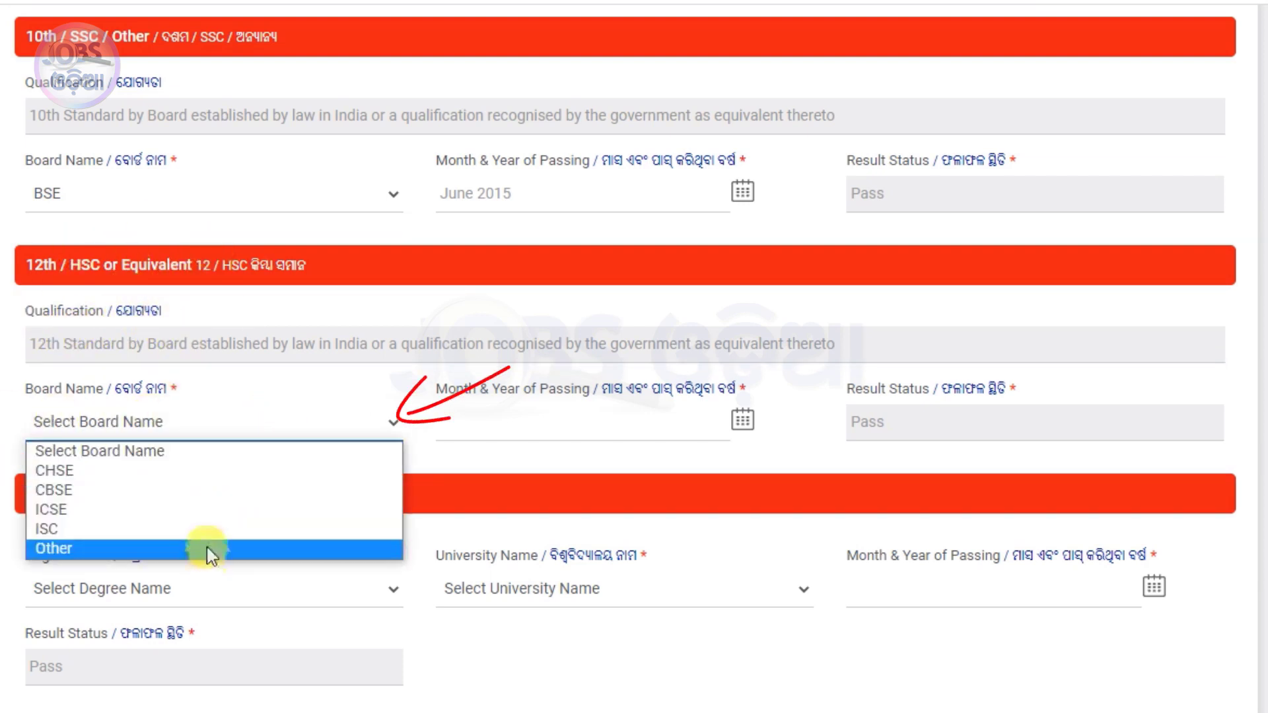
click(84, 474)
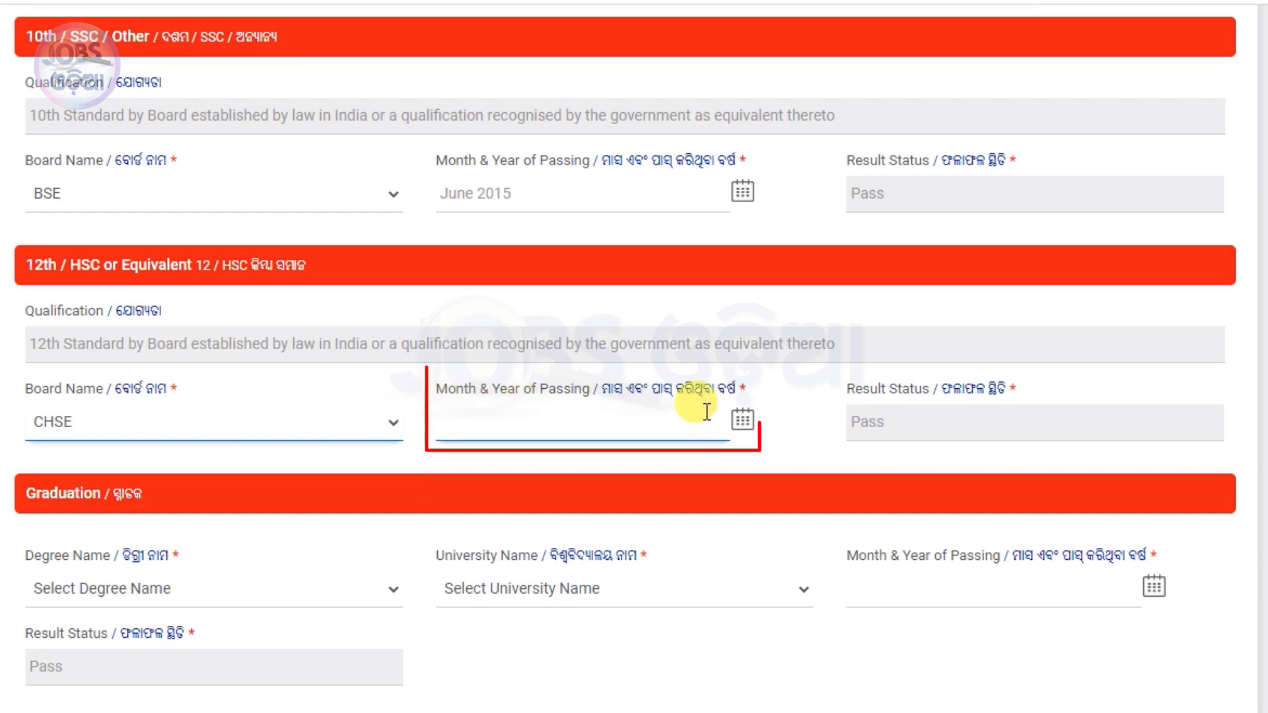
click(741, 421)
click(740, 417)
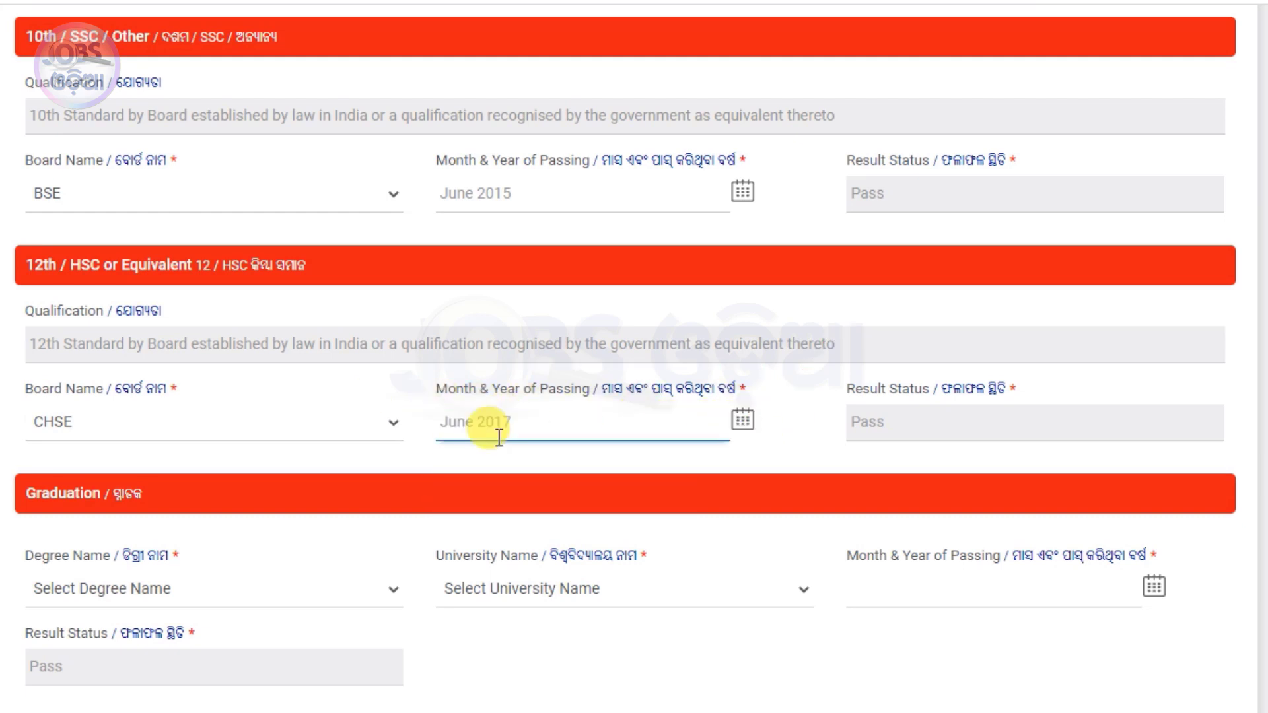
scroll(499, 437, down, 5)
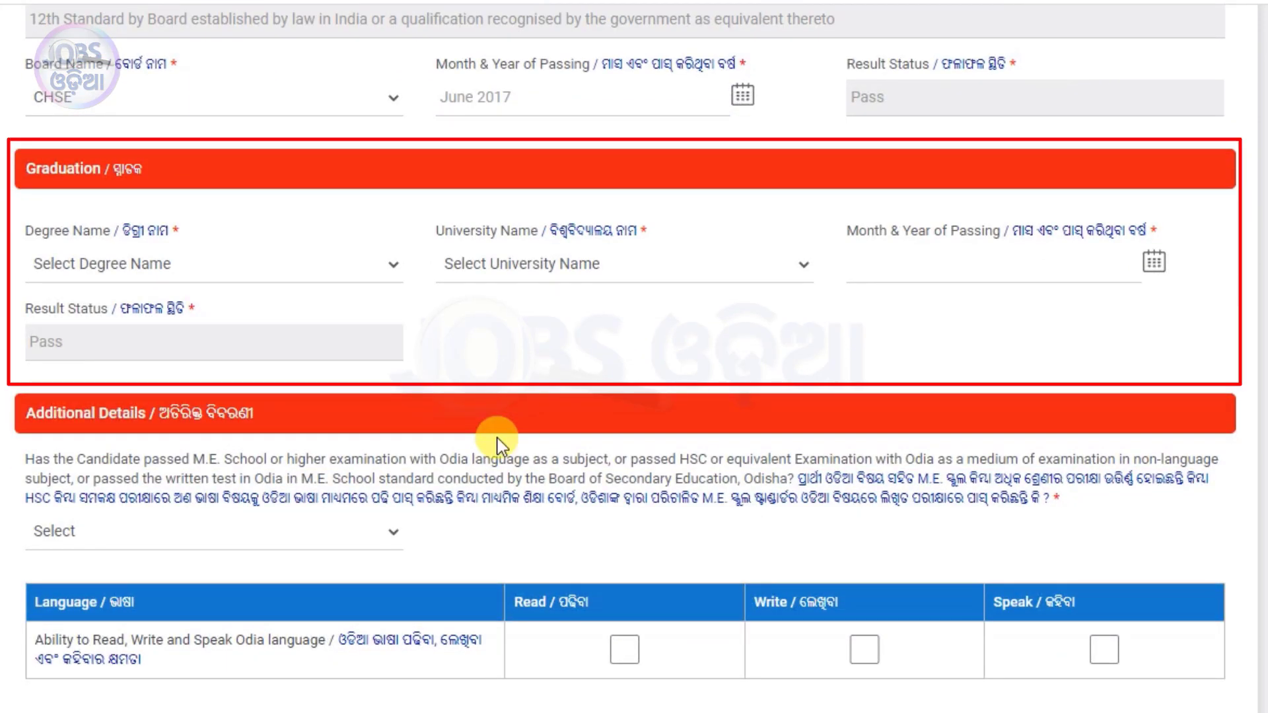
- Set graduation to BA from Fakir Mohan University - ODISHA
click(244, 260)
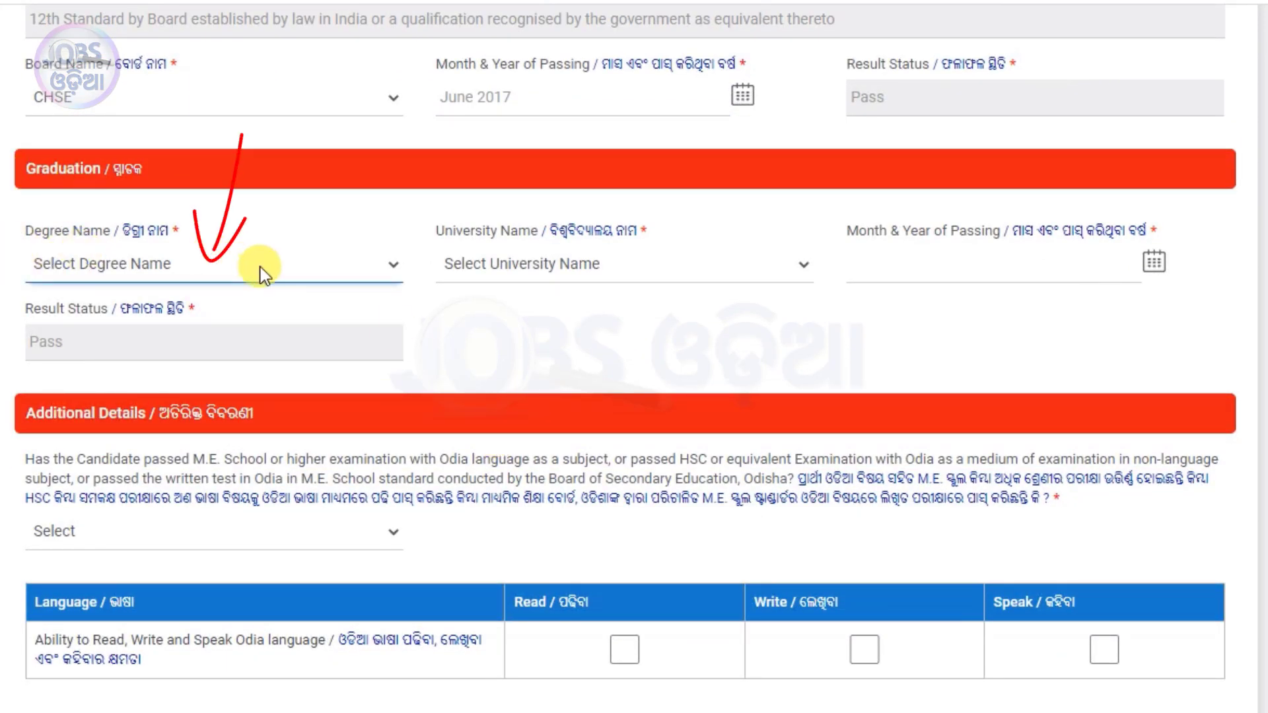
click(263, 270)
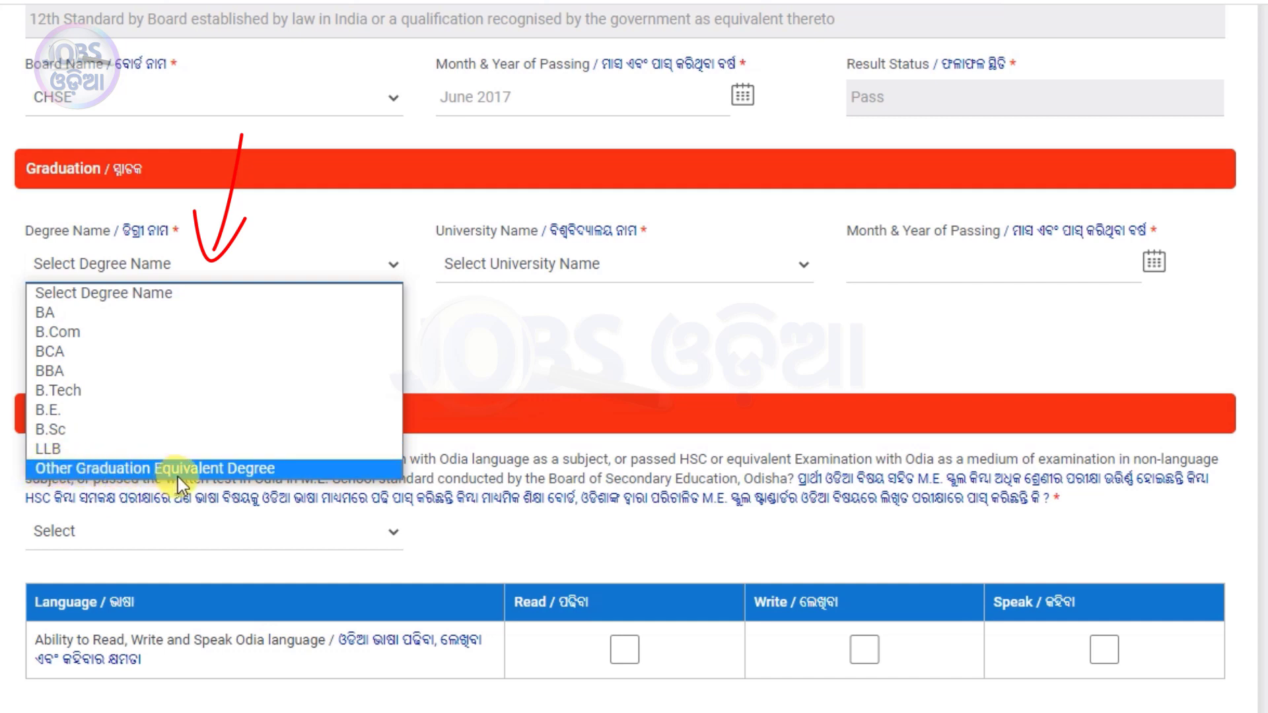
click(49, 316)
click(530, 268)
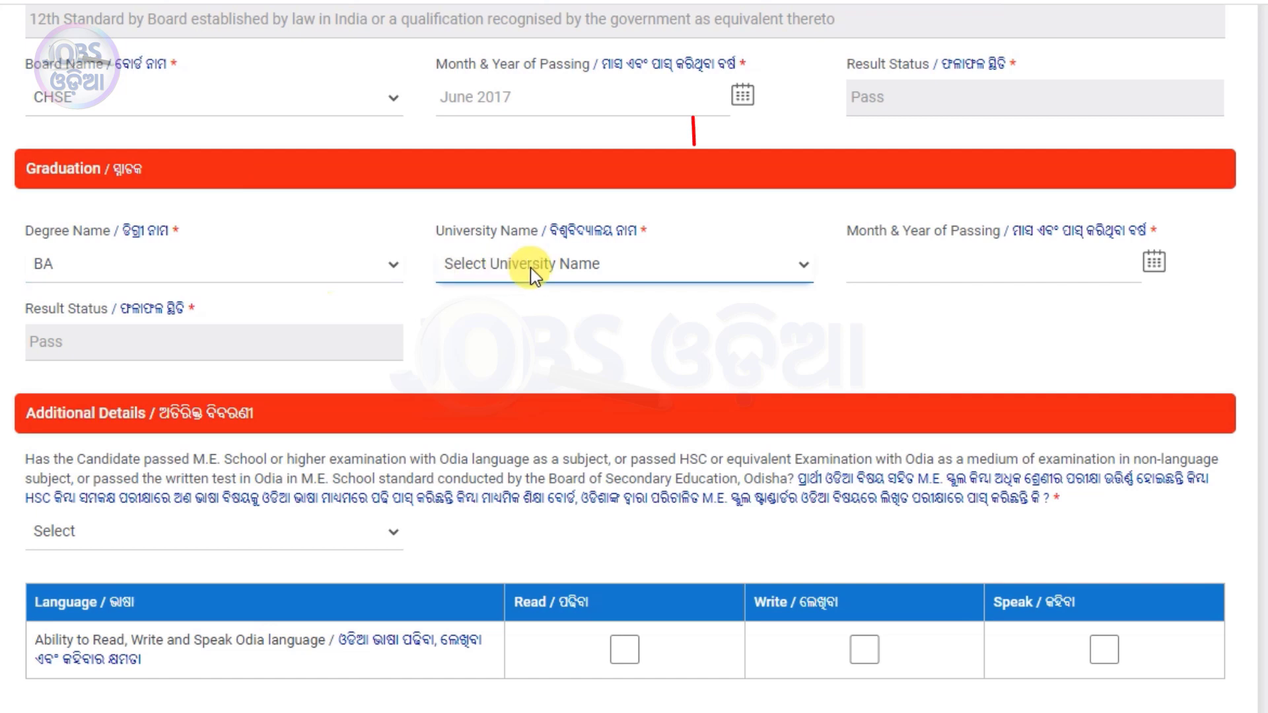
click(600, 268)
click(554, 394)
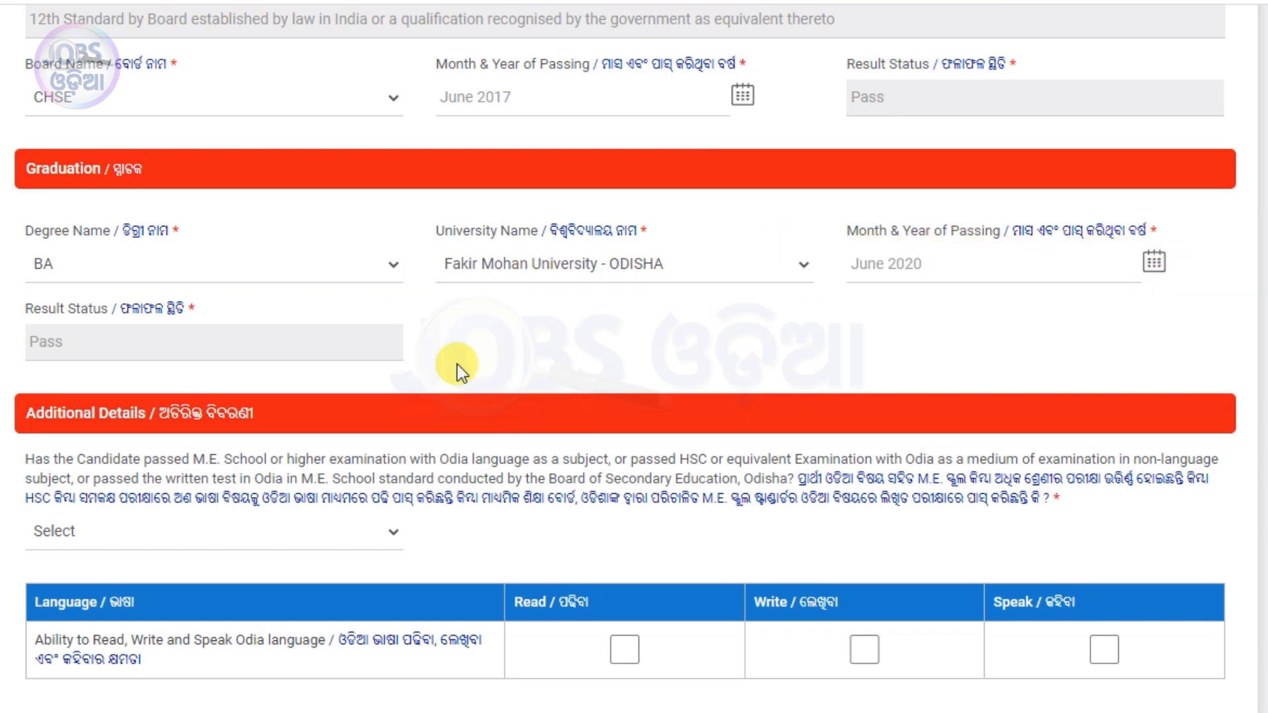
- Answer Yes to the Odia question, tick Read and Write, and save the page
scroll(456, 365, down, 2)
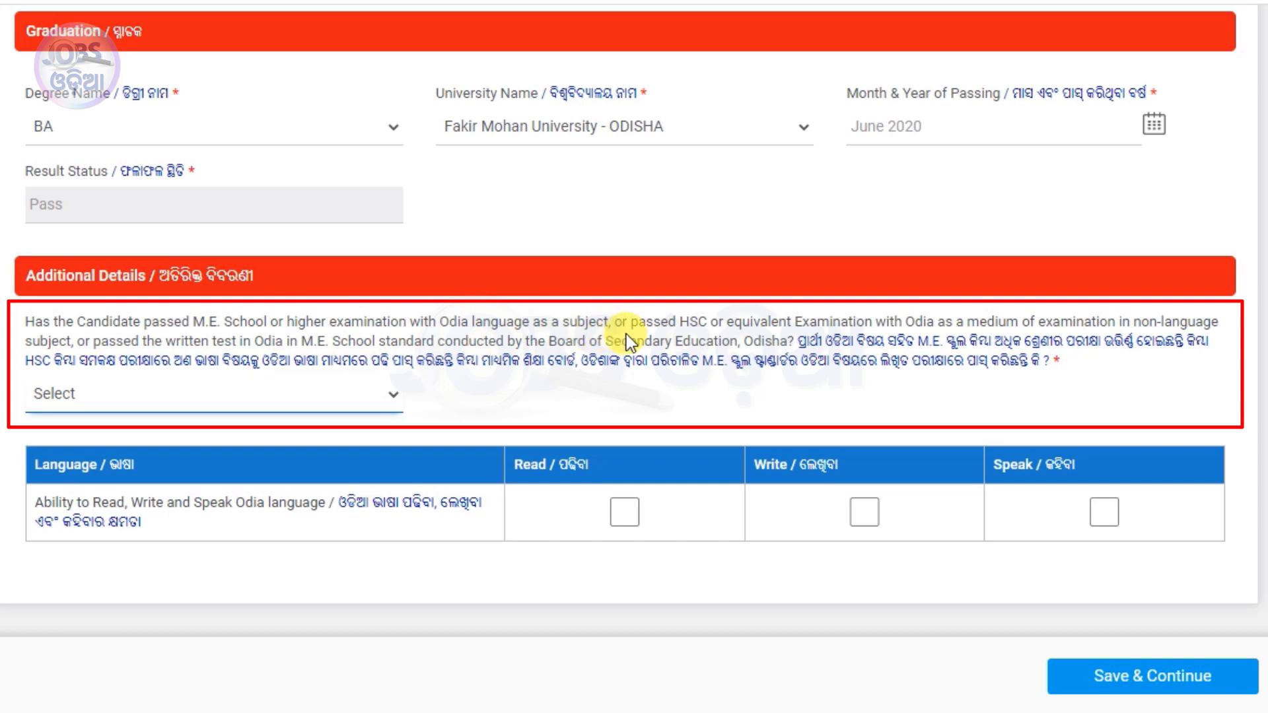
click(99, 395)
click(51, 444)
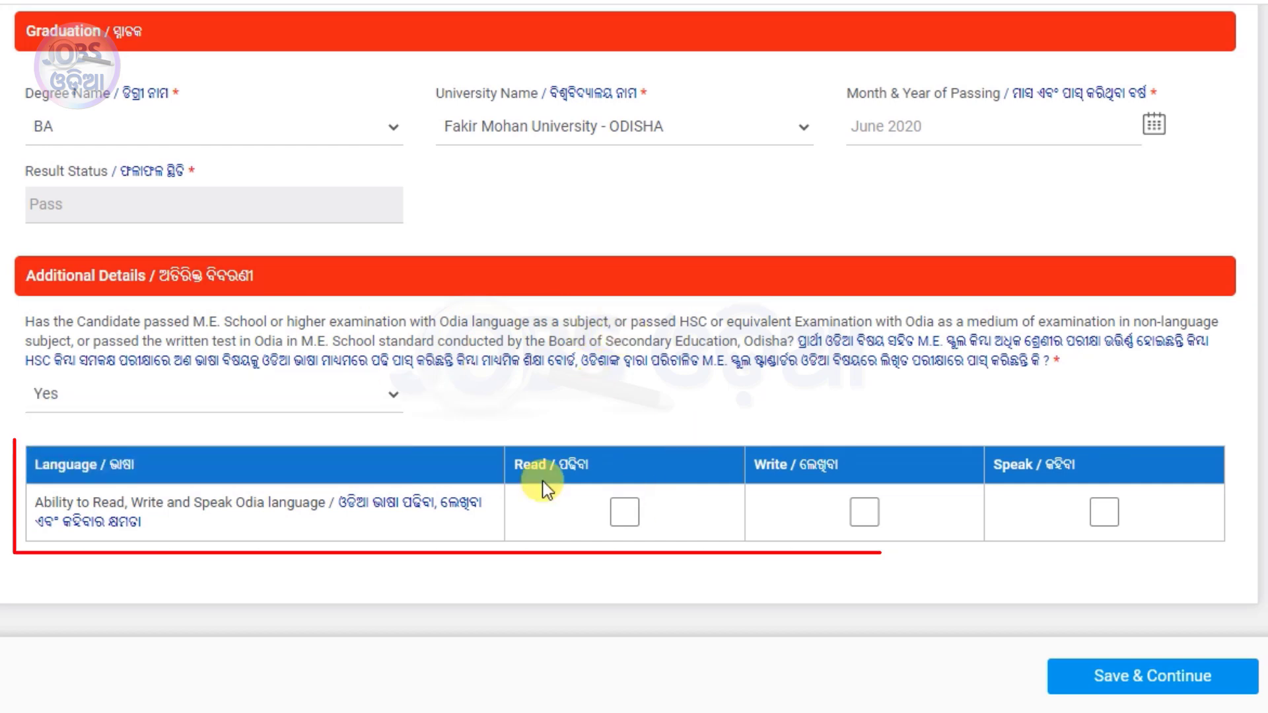
click(623, 509)
click(864, 511)
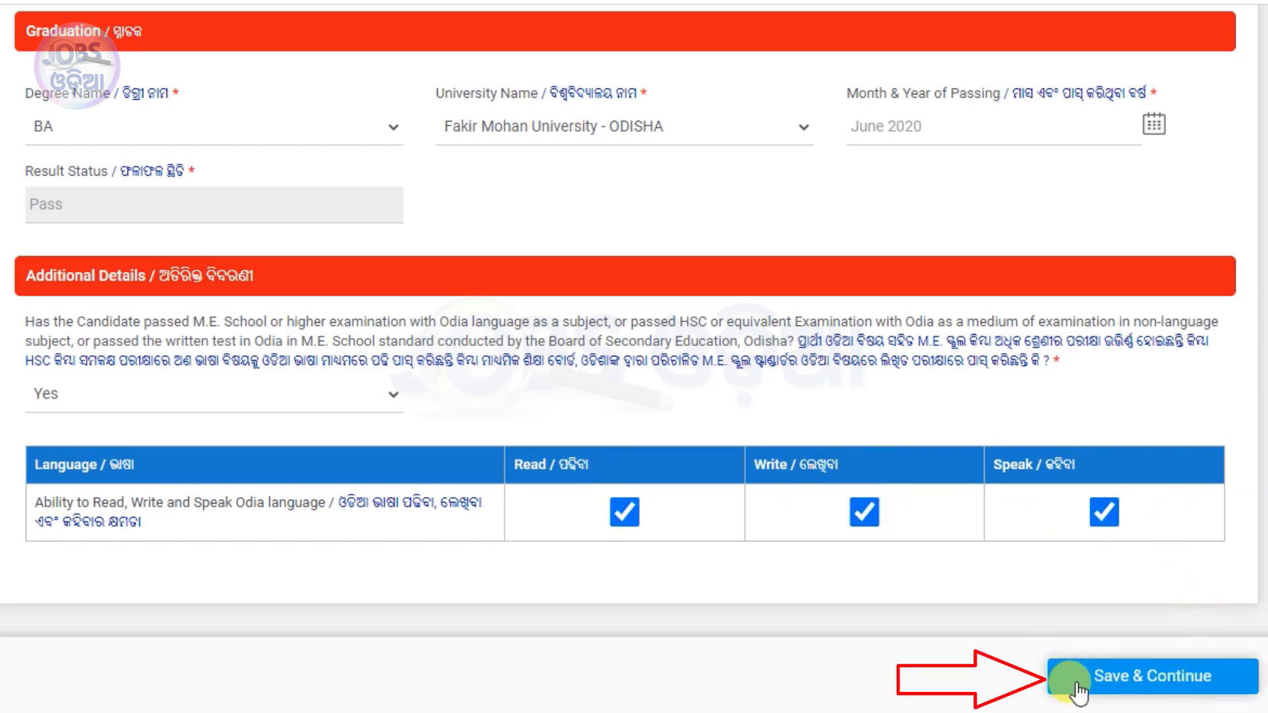
click(1187, 680)
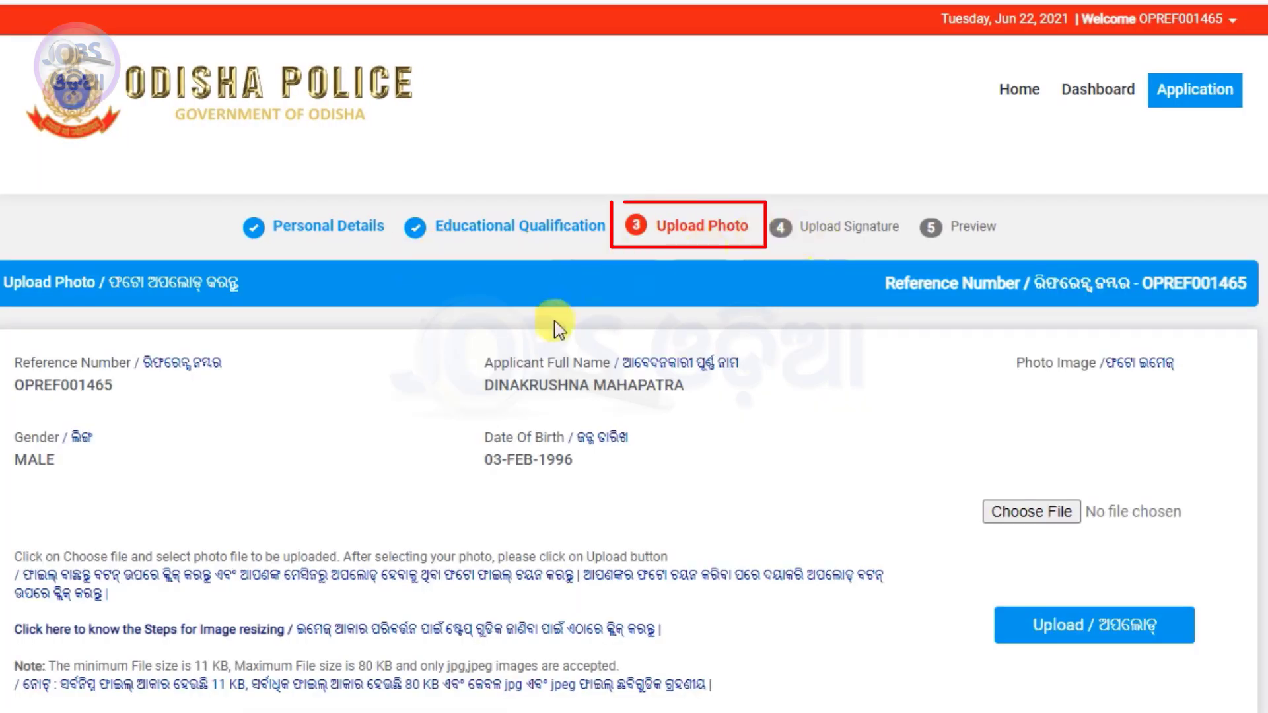
- Choose and upload PHOTO1.jpg as the applicant photo, then save and continue
scroll(890, 394, down, 3)
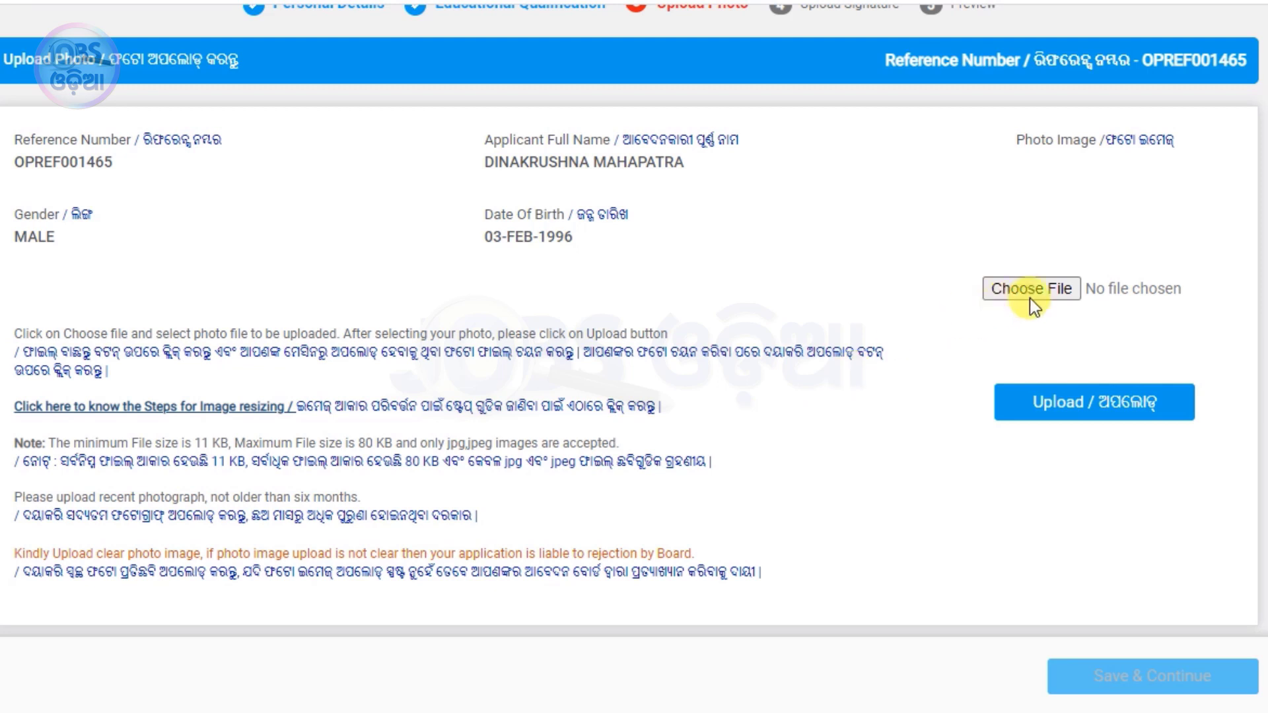
click(1060, 291)
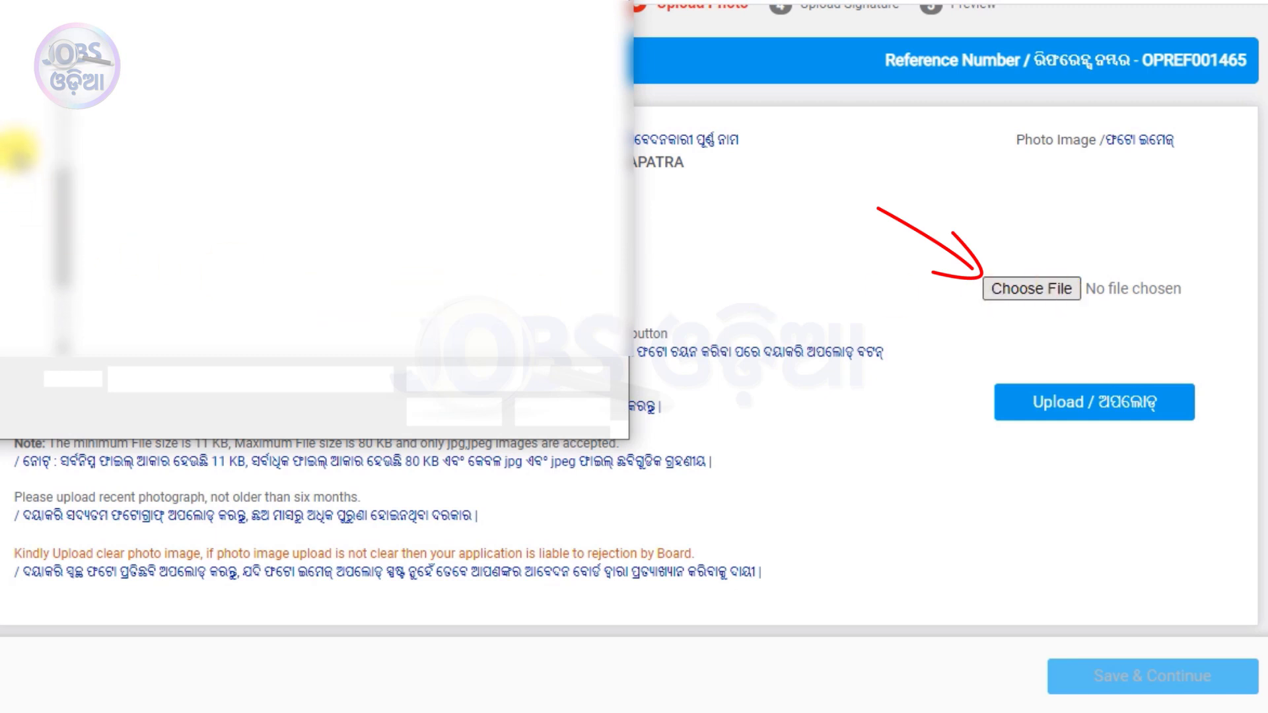
double_click(342, 144)
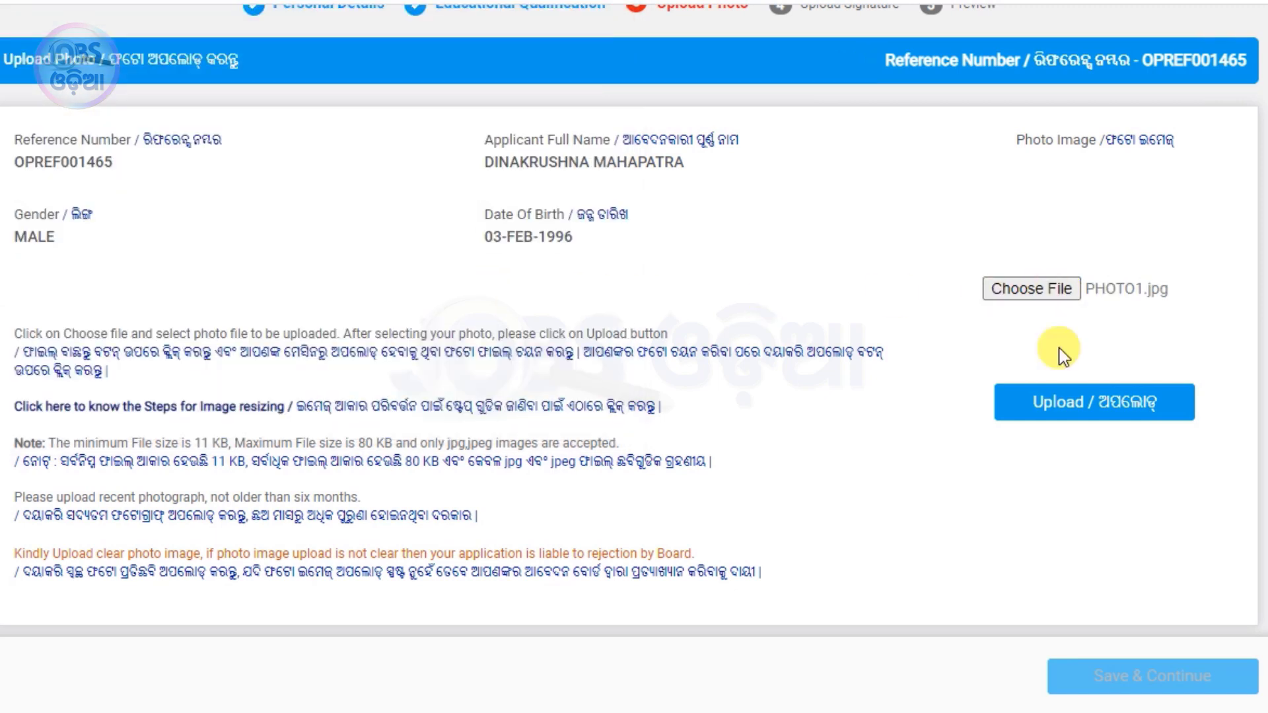
click(1073, 405)
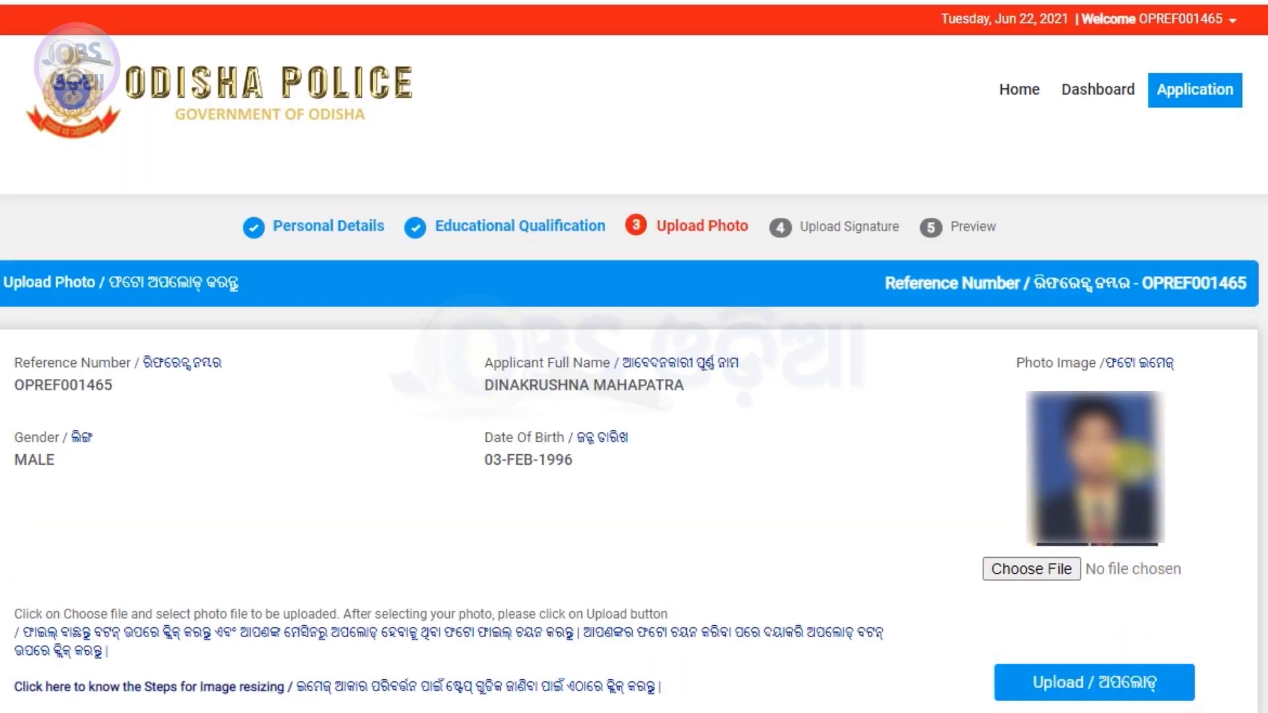
scroll(1139, 584, down, 4)
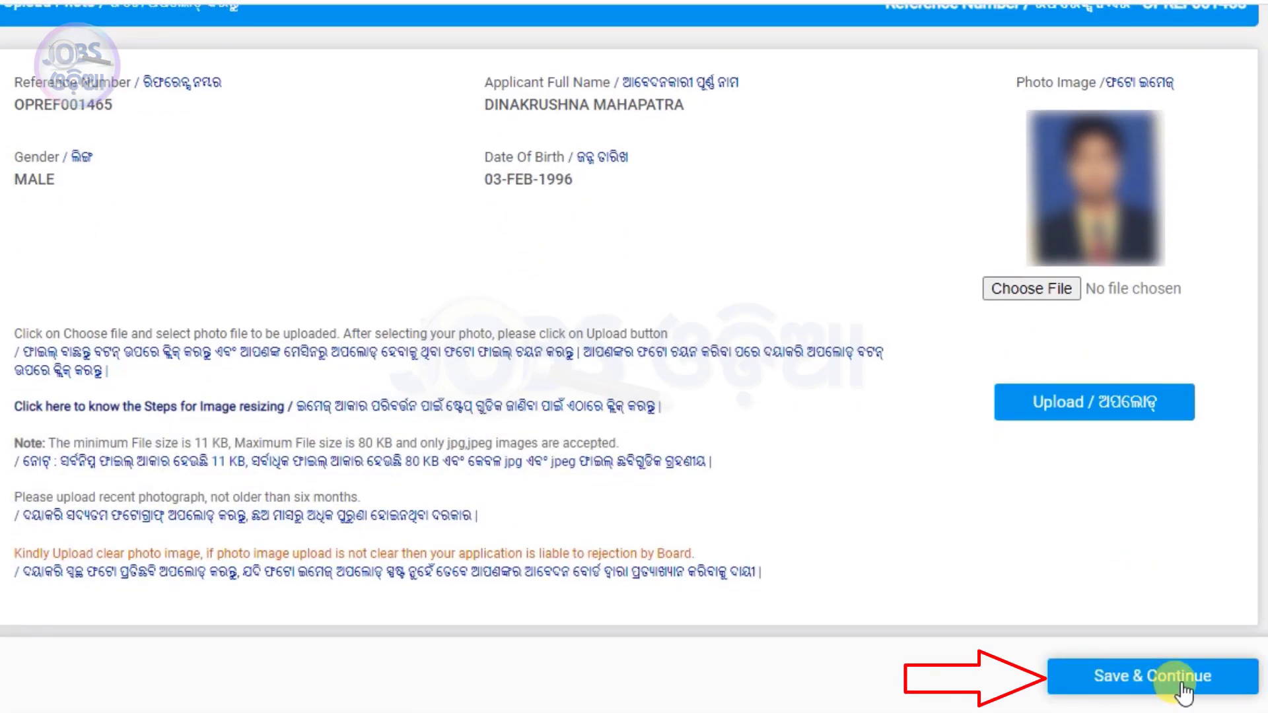
click(1183, 690)
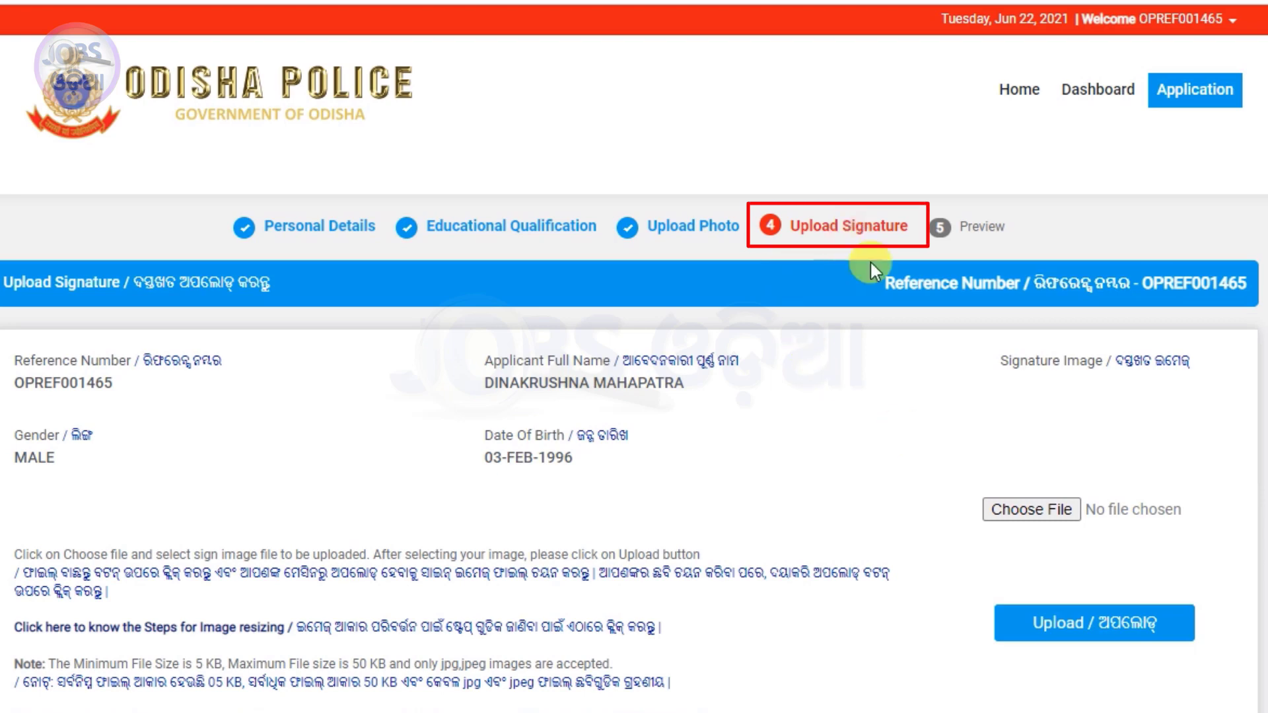
- Save the Upload Signature page with its uploaded signature and continue to Preview
scroll(849, 417, down, 3)
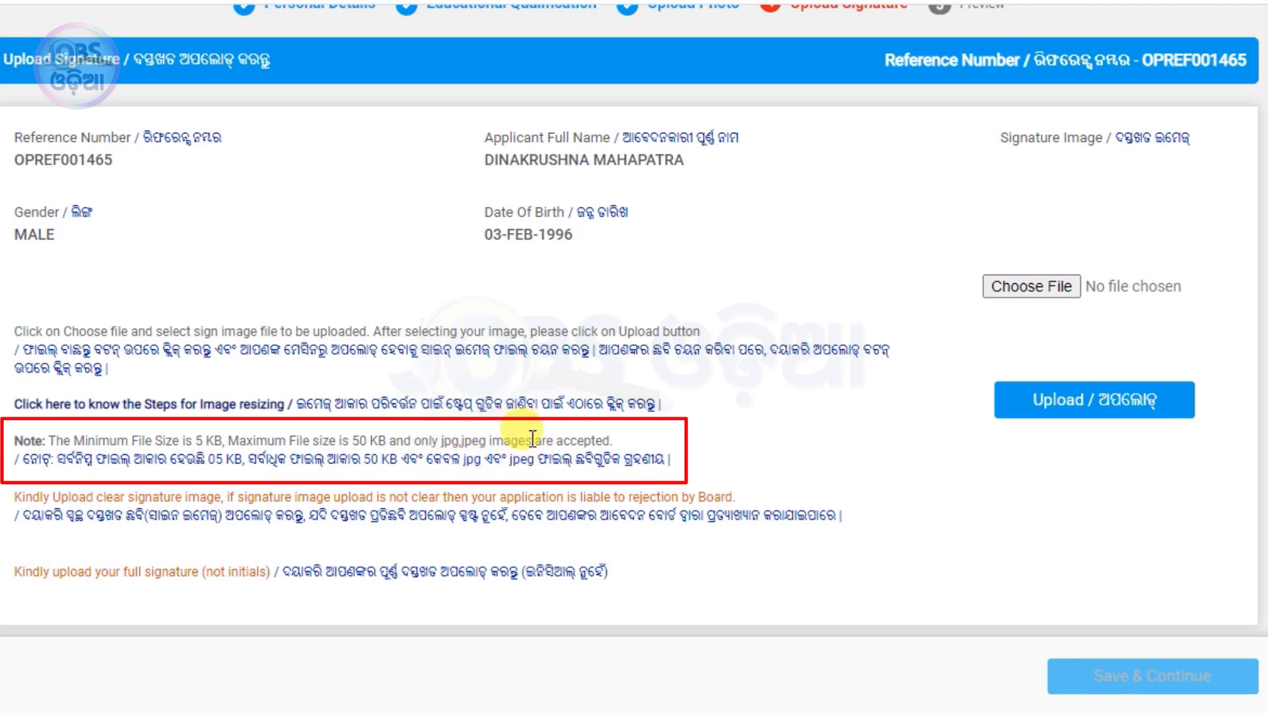
scroll(502, 433, up, 2)
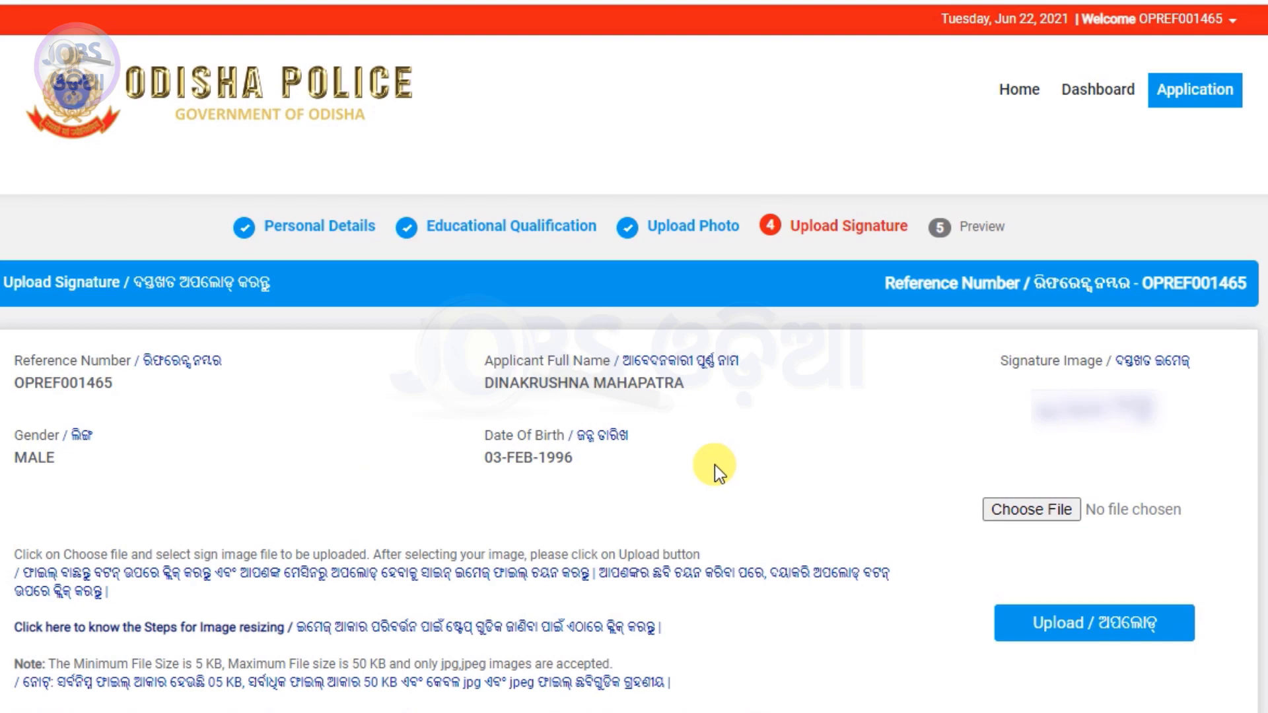
scroll(714, 465, down, 3)
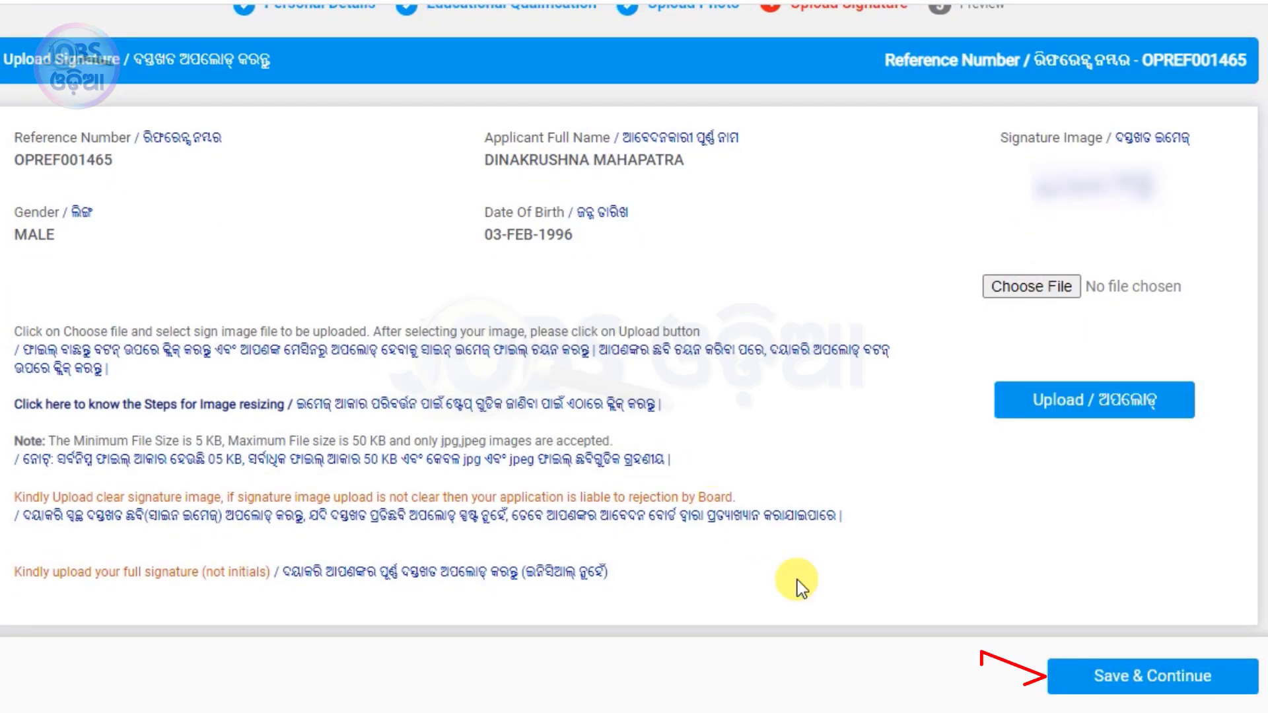
click(1173, 681)
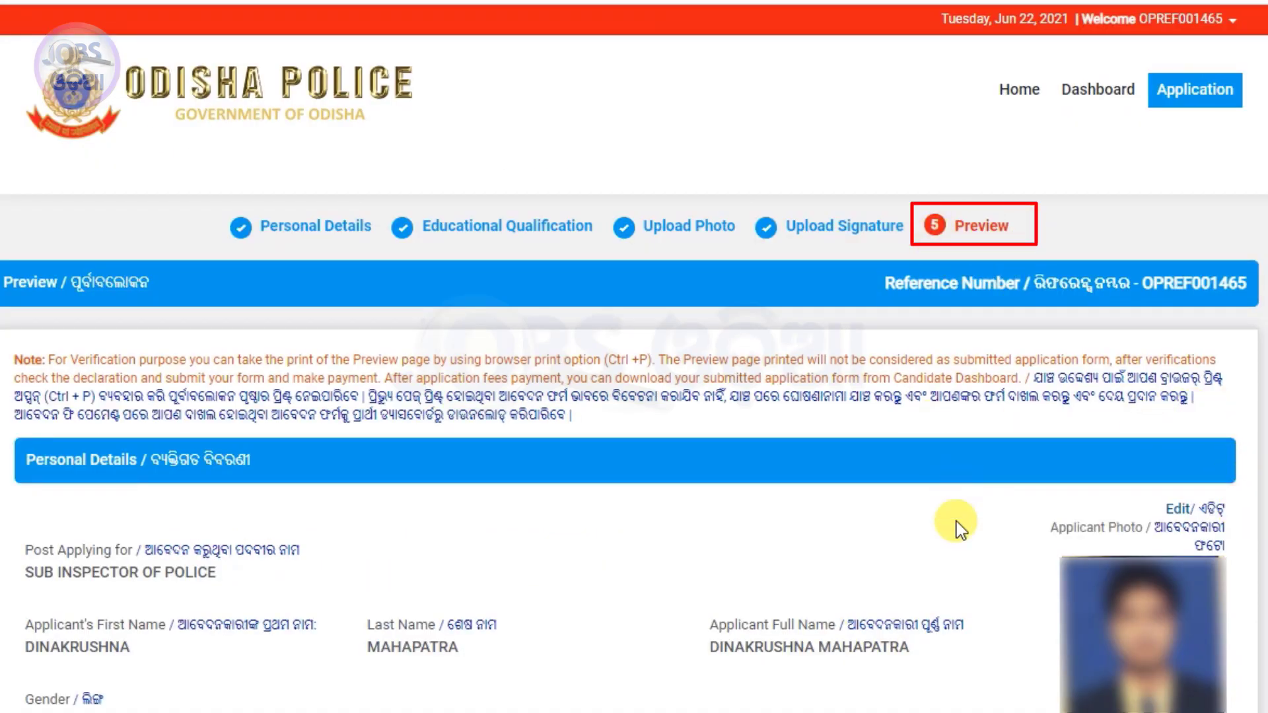
- Scroll the preview to the seven declarations and choose Submit and Proceed to Pay
scroll(938, 502, down, 15)
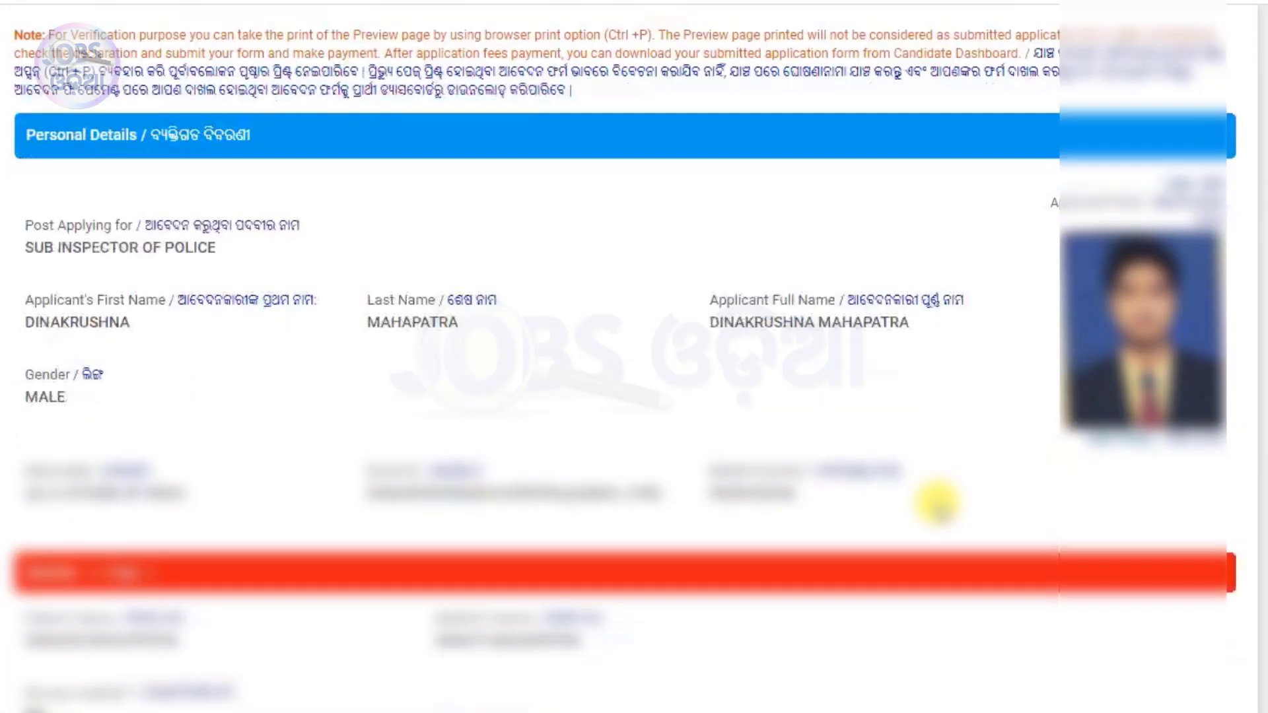
scroll(938, 502, down, 10)
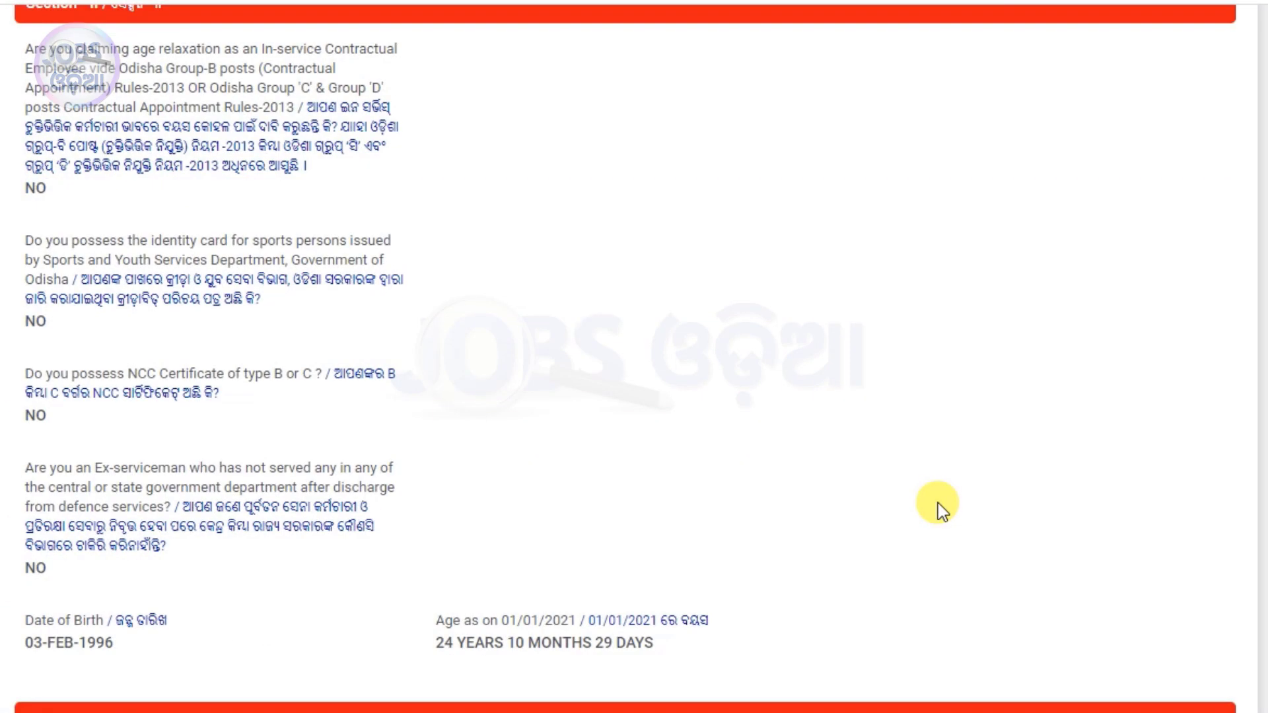
scroll(938, 505, down, 15)
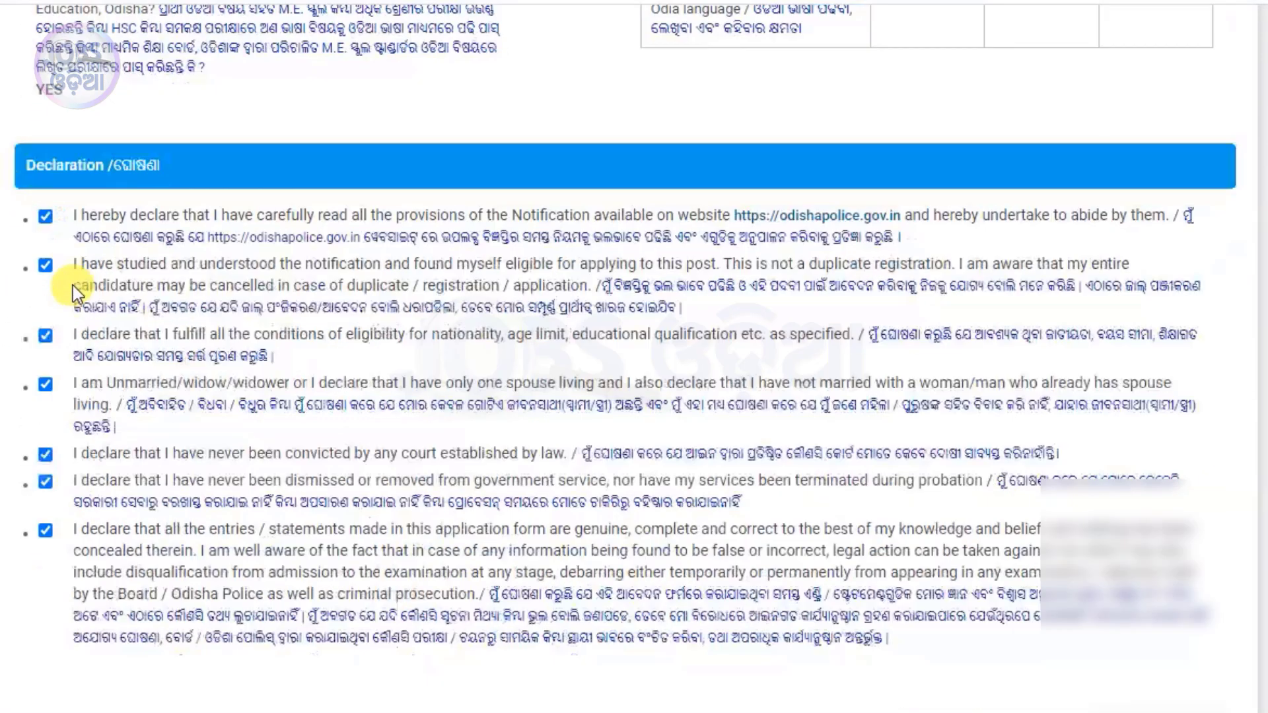
scroll(363, 379, down, 4)
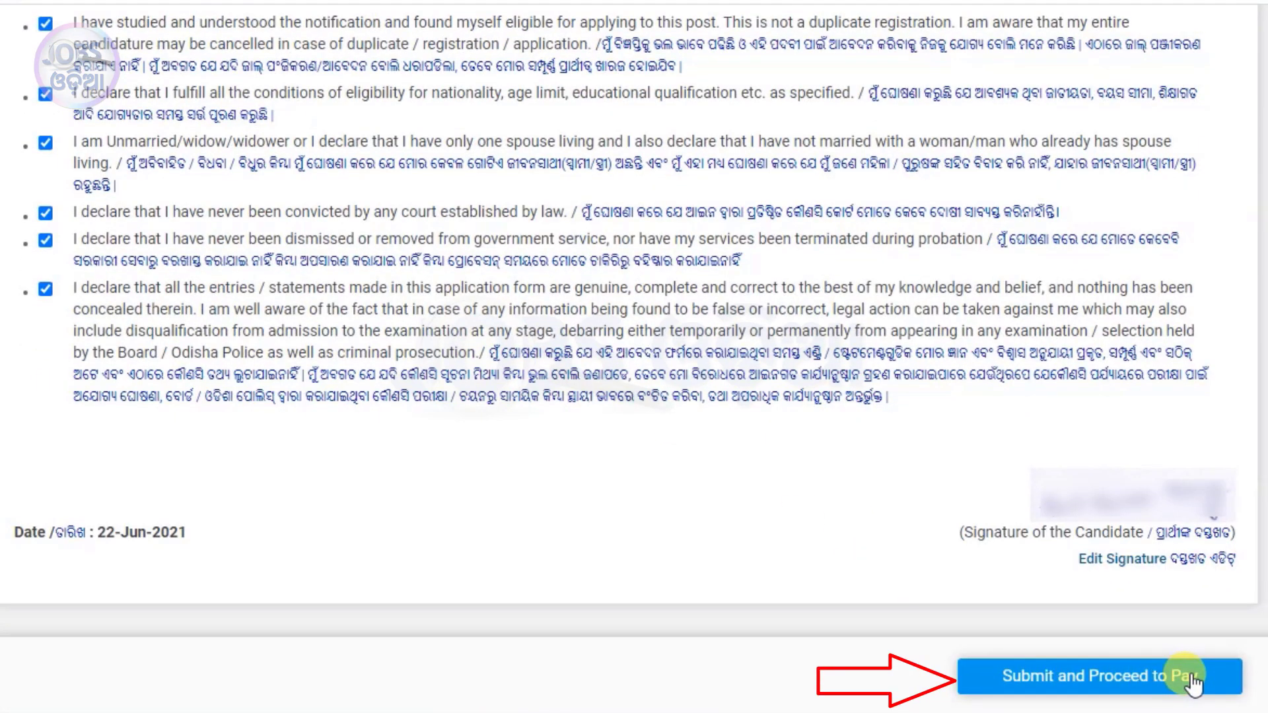
click(1192, 679)
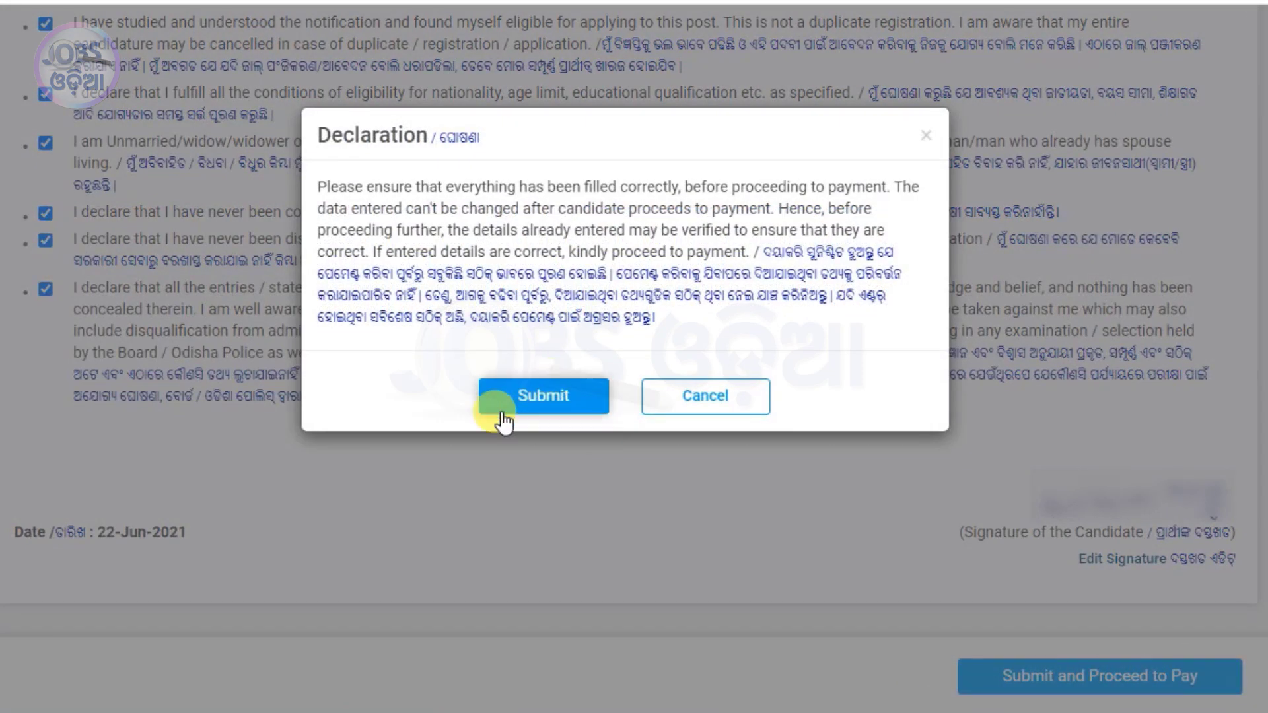
- Confirm the final submission in the Declaration dialog and start the INR 285 online fee payment
click(502, 404)
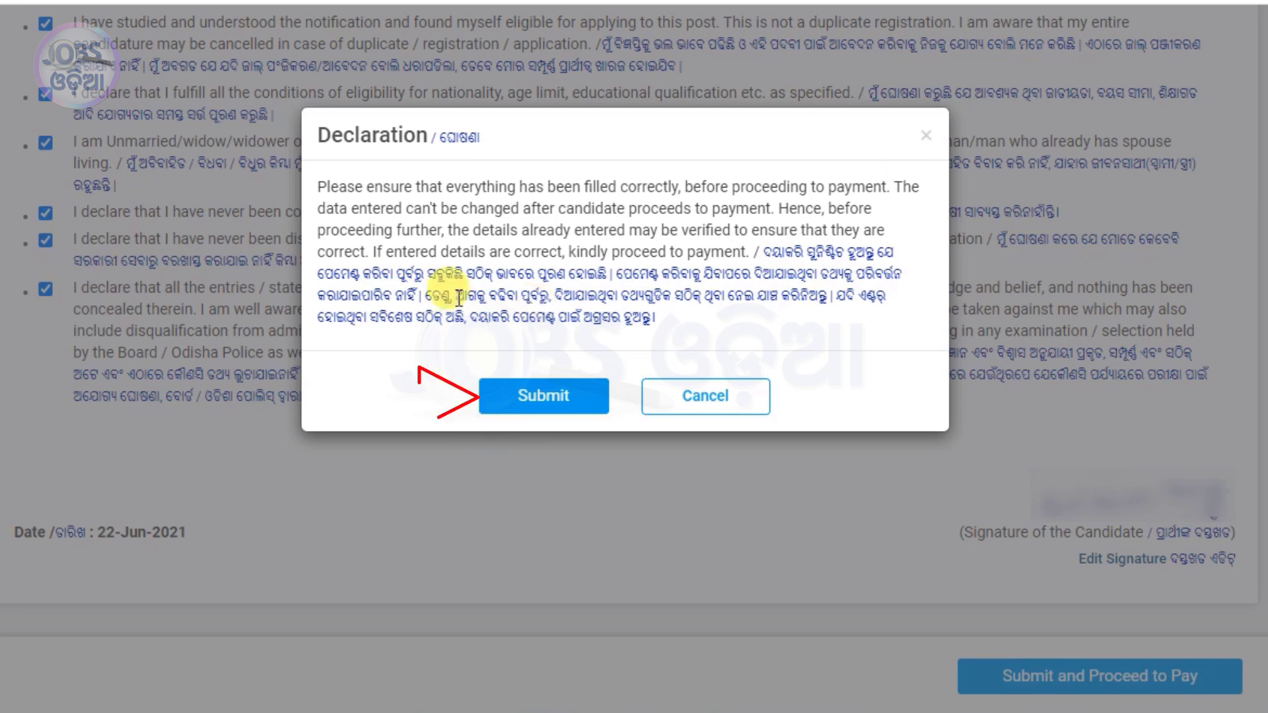
click(557, 405)
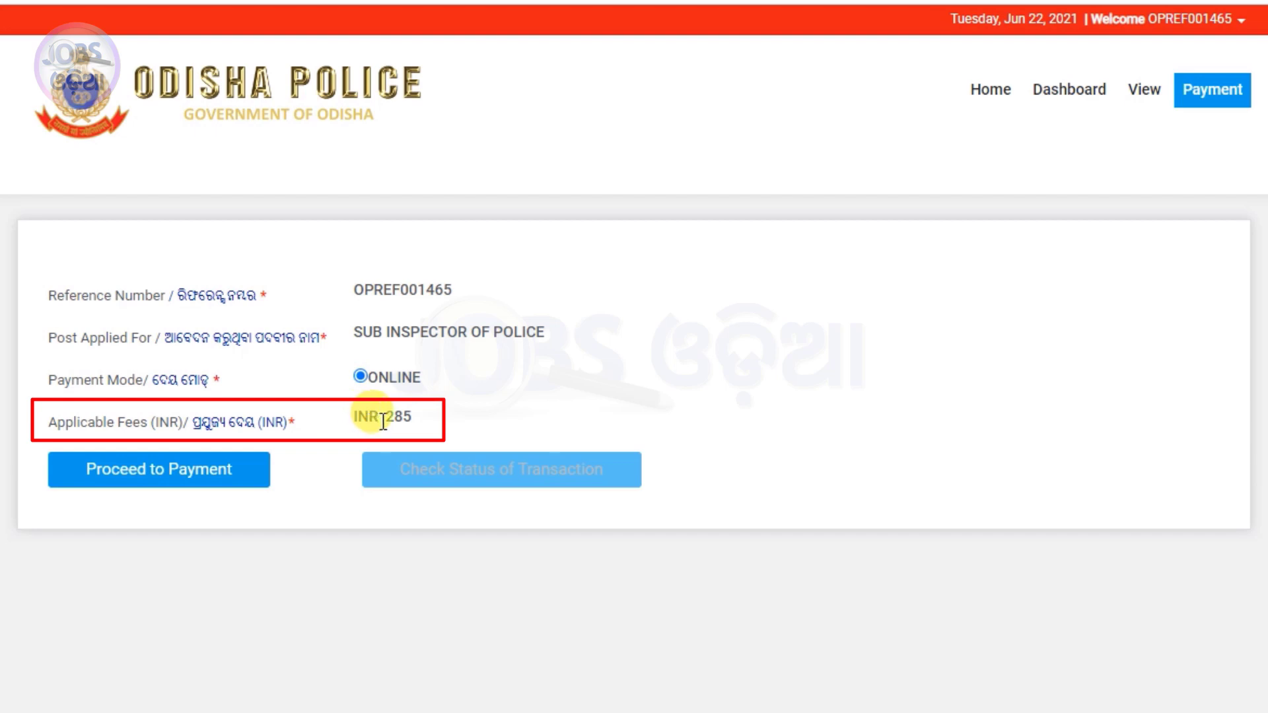
click(190, 485)
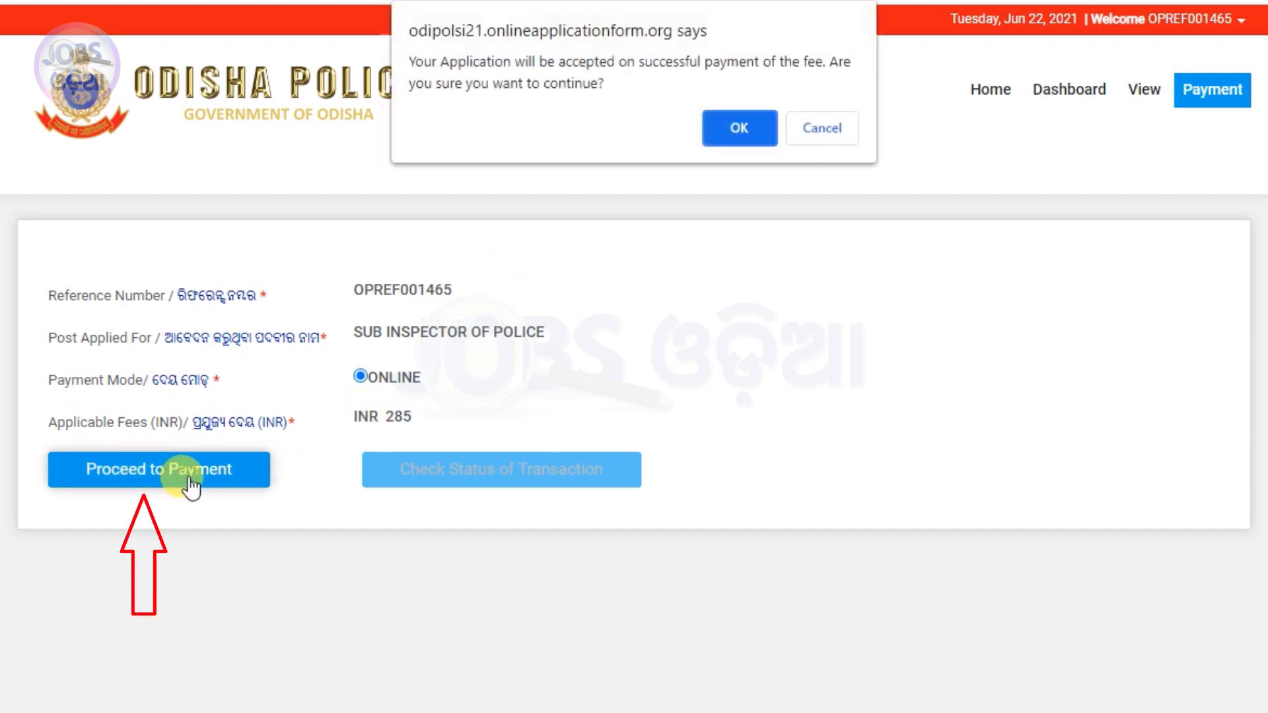
- Agree to continue to payment and accept the 285.00 challan details
click(741, 129)
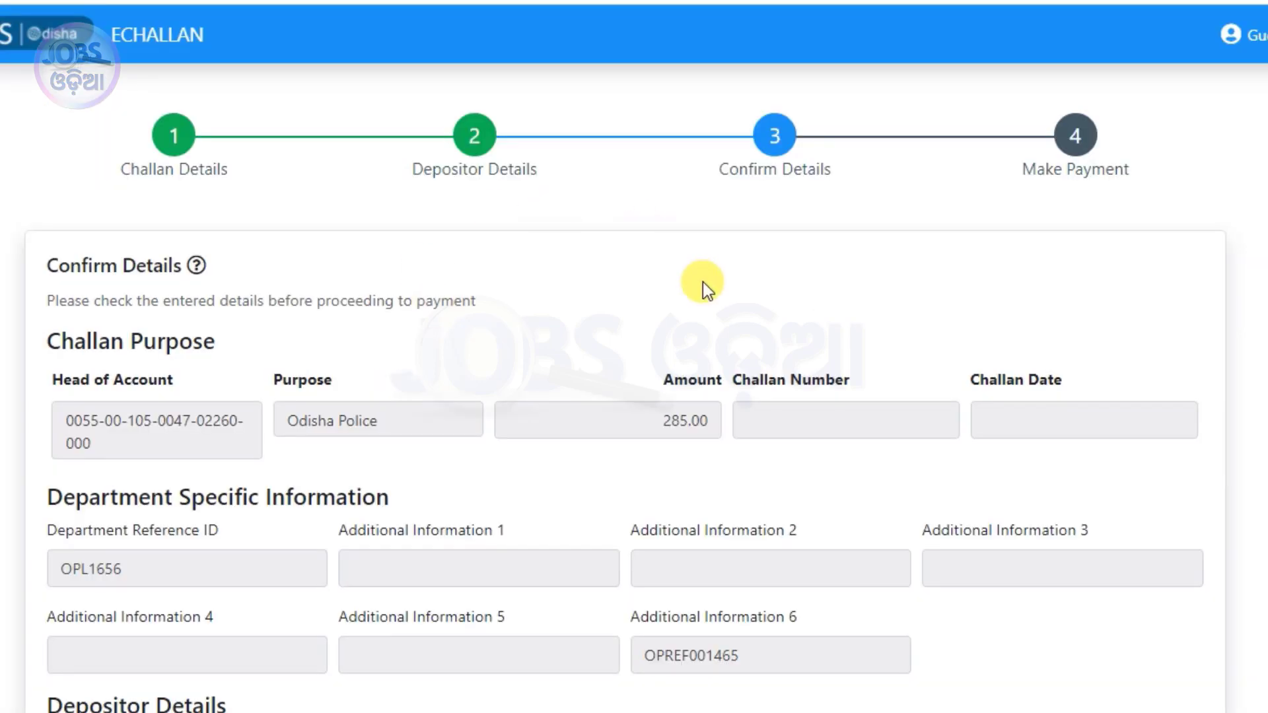
scroll(701, 285, down, 10)
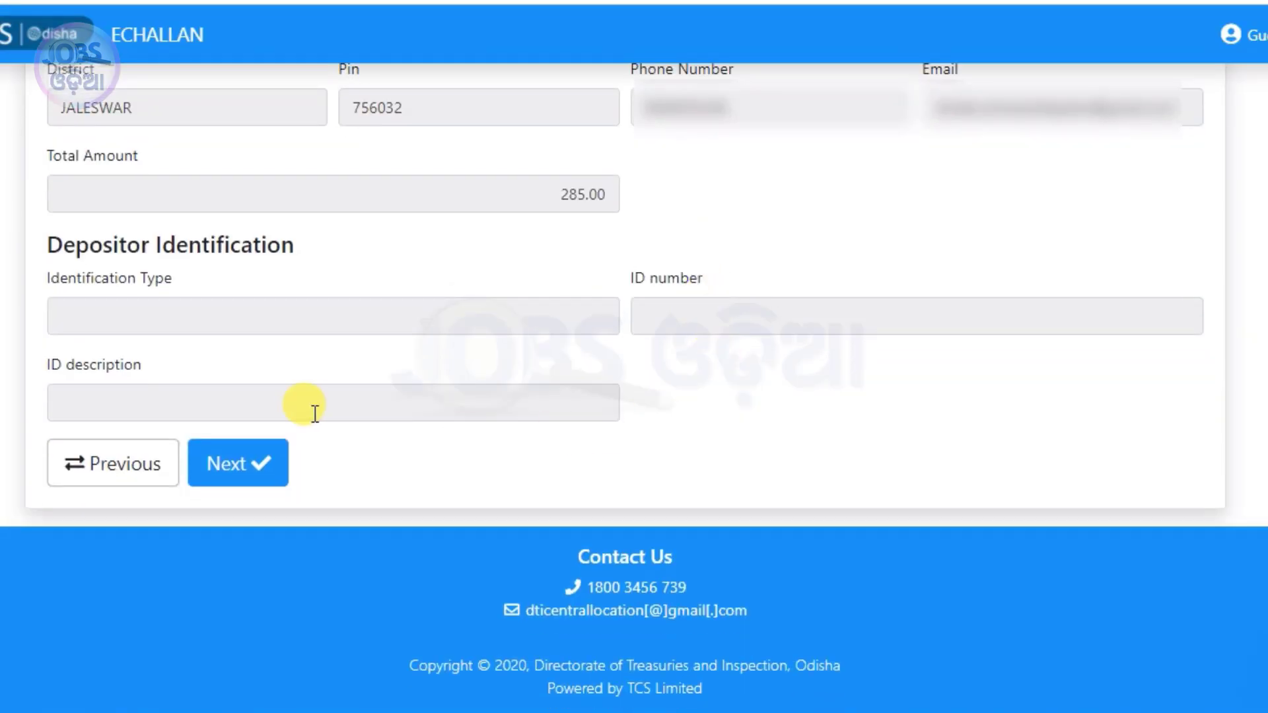
click(236, 466)
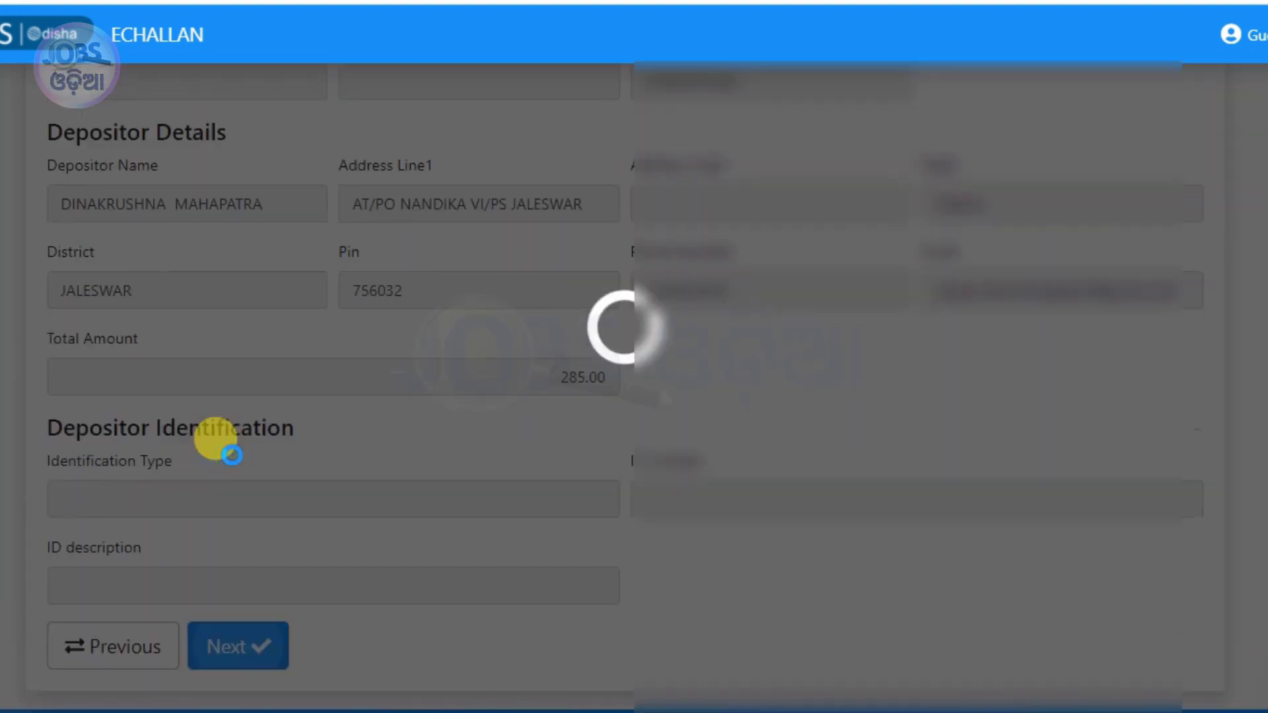
- Choose SBI ePay, accept the iFMS Odisha Portal terms, and proceed to the payment page
scroll(238, 455, down, 5)
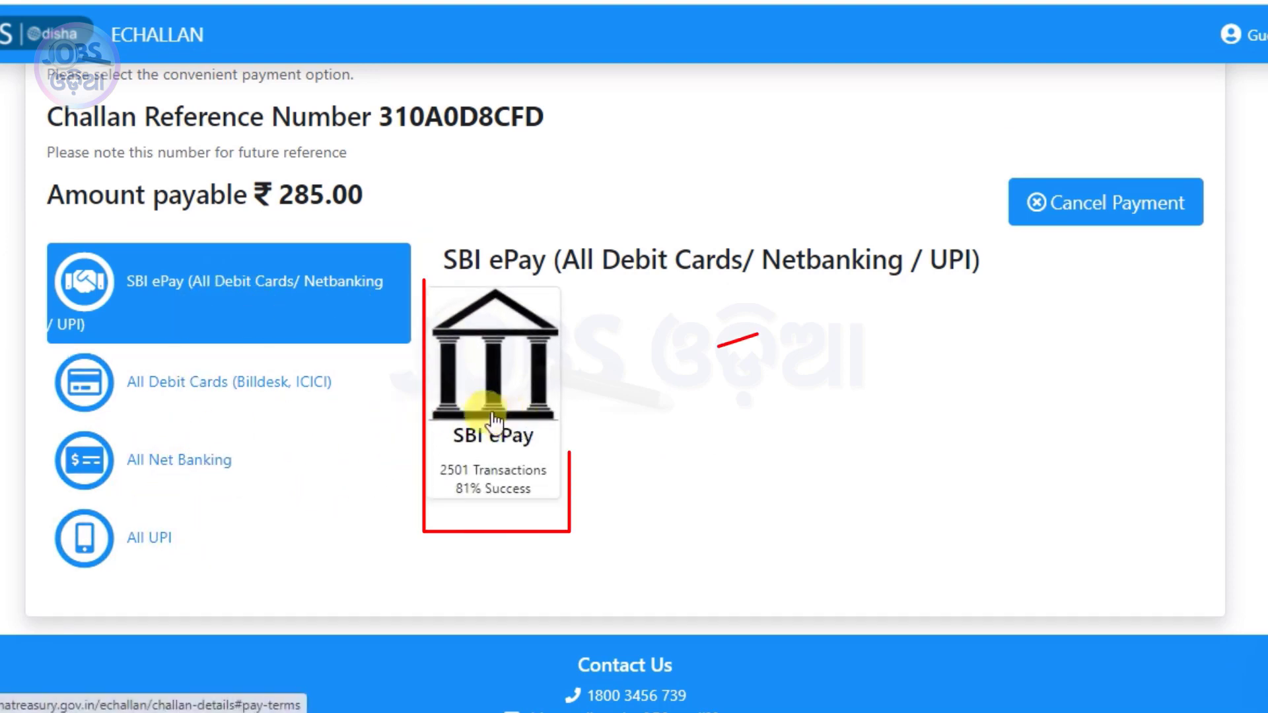
click(514, 419)
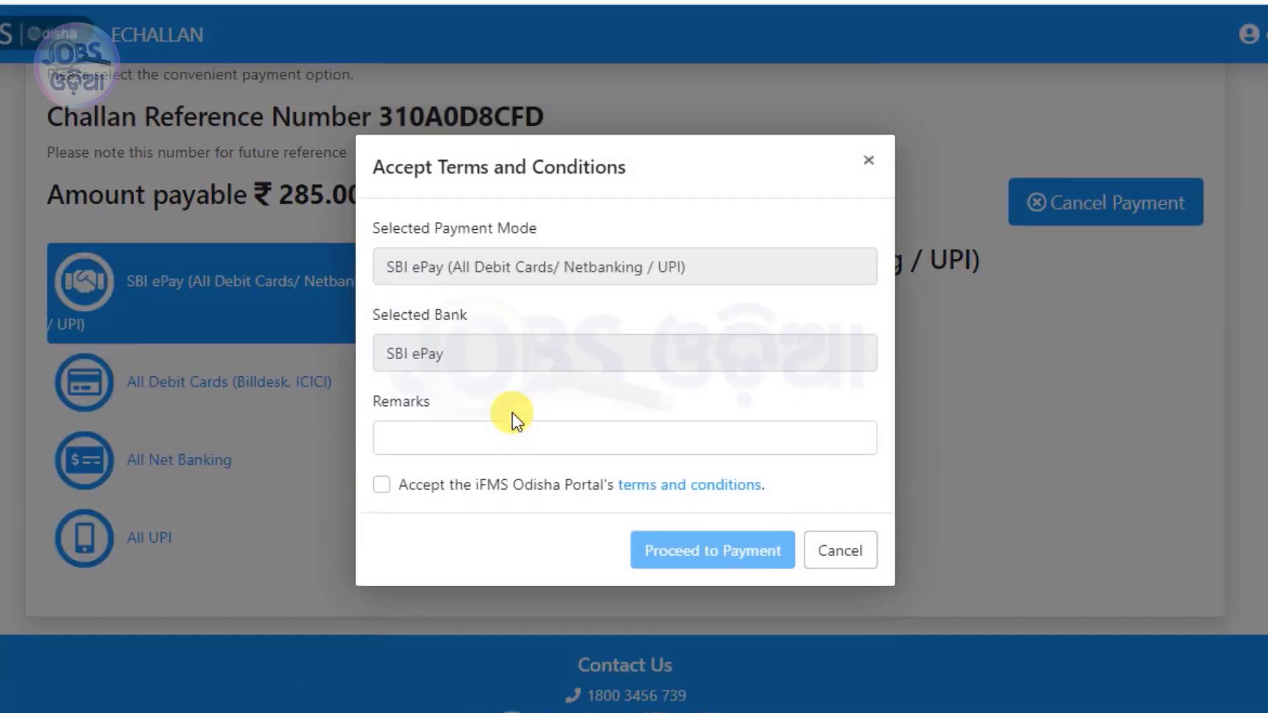
click(382, 486)
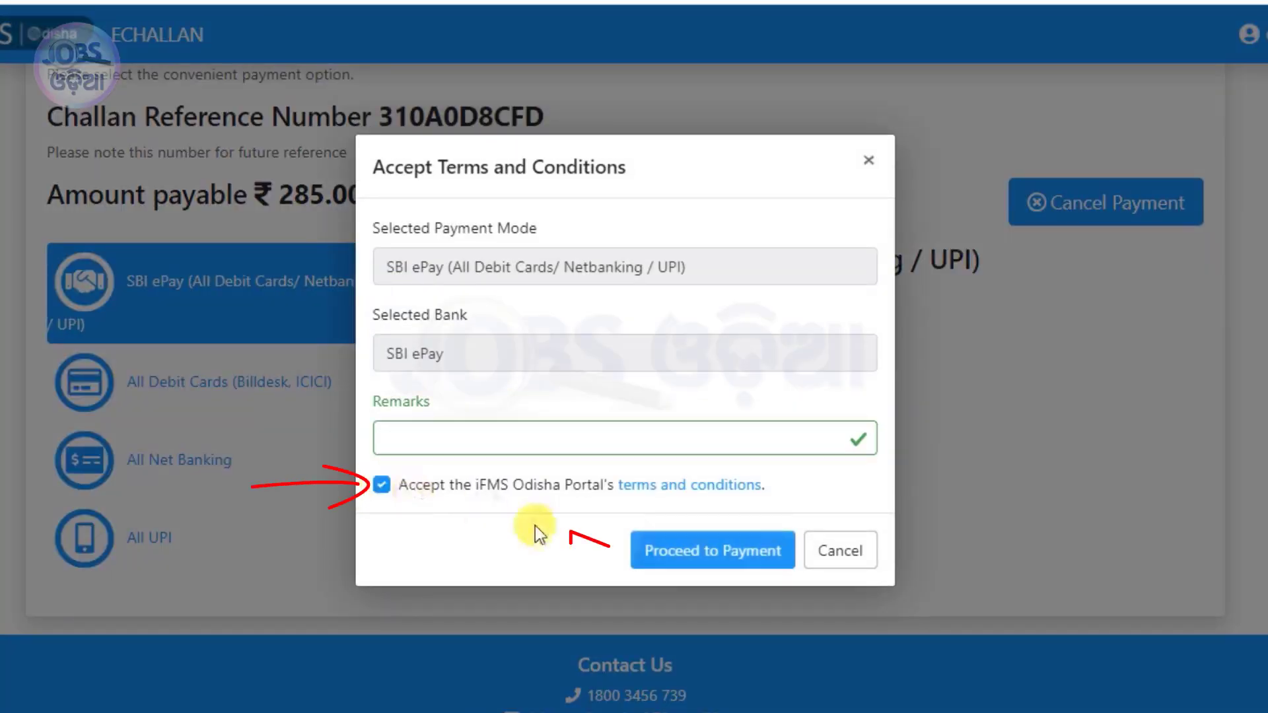
click(707, 558)
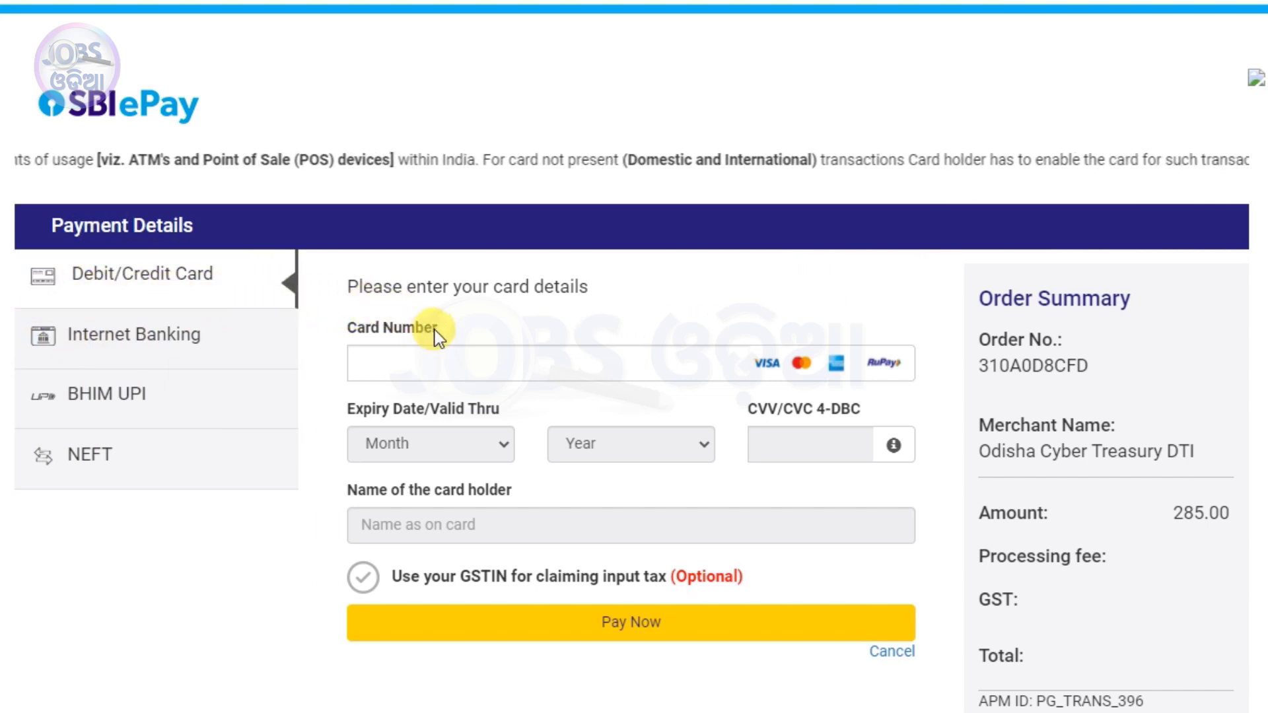
- Scroll through the SBI ePay Debit/Credit Card form and the 285.00 Odisha Cyber Treasury DTI order summary
scroll(422, 321, down, 1)
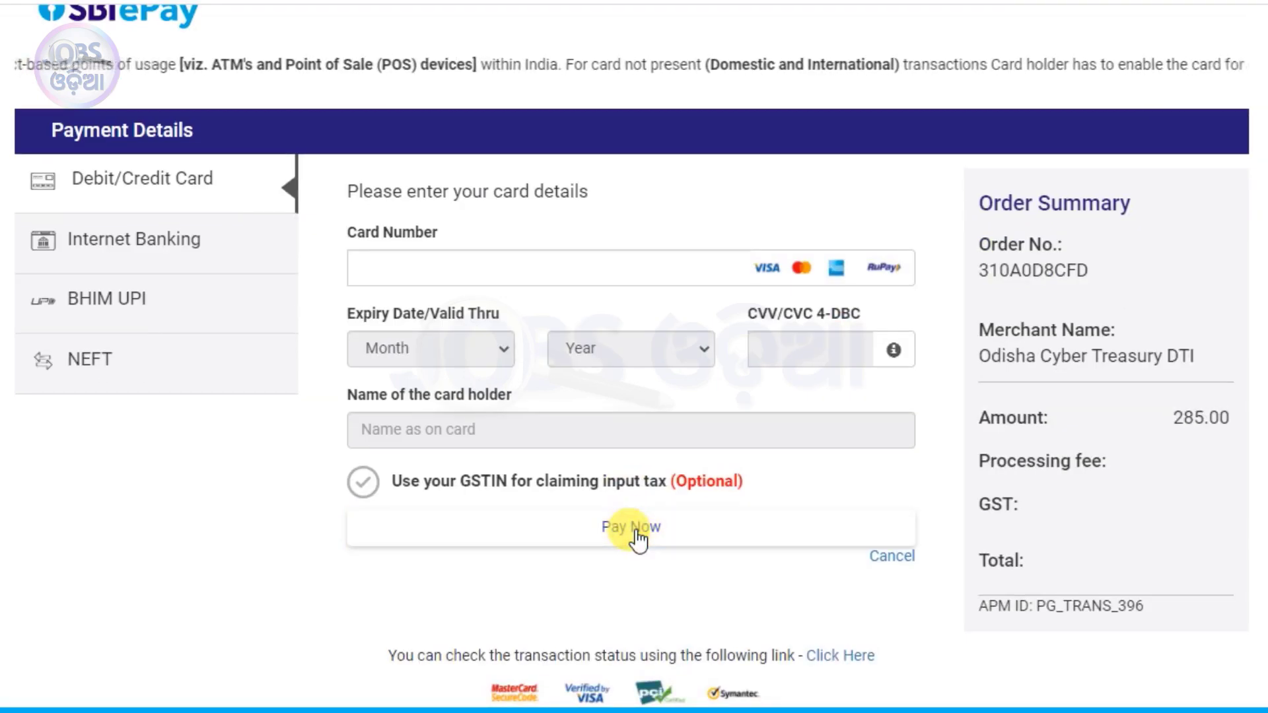
scroll(637, 538, up, 1)
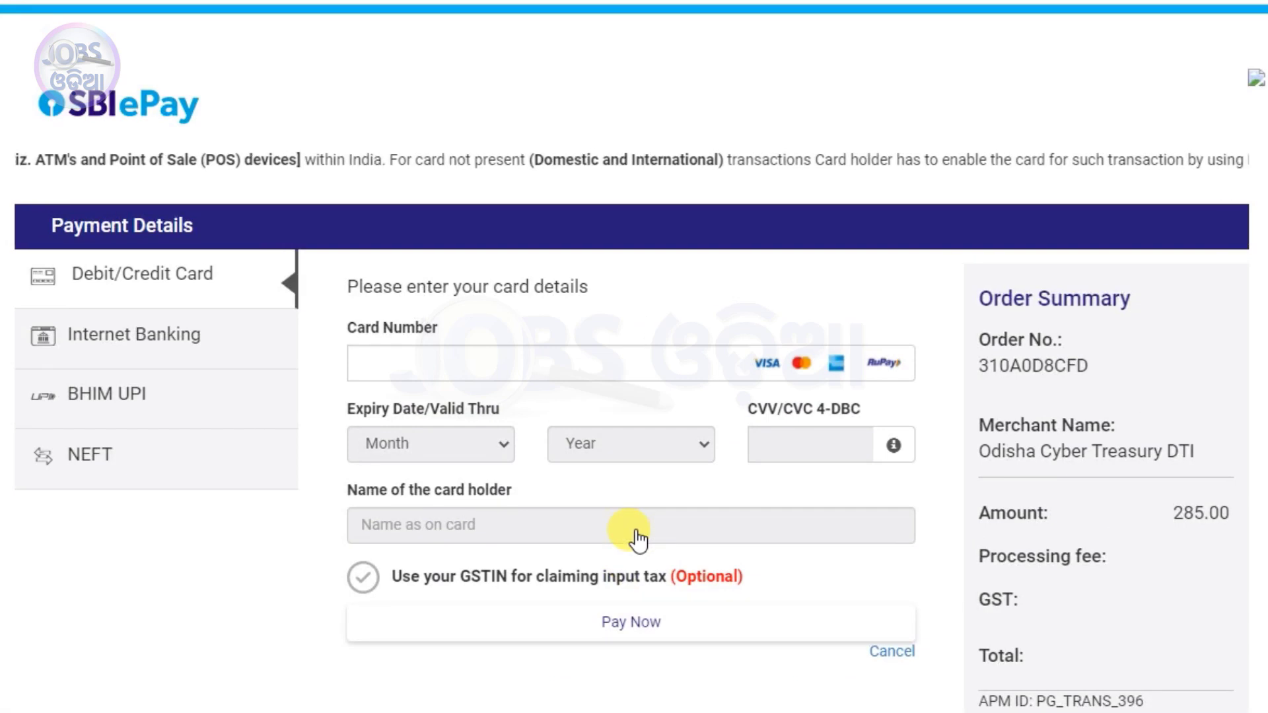
scroll(634, 526, down, 1)
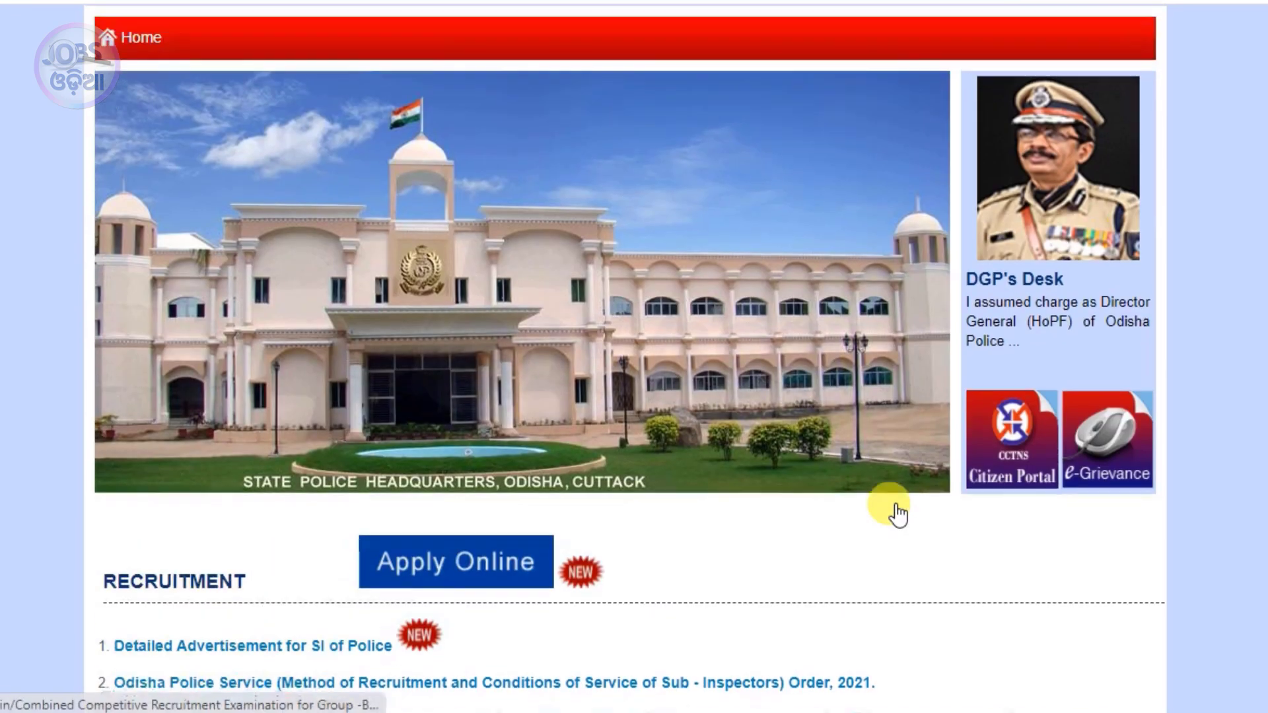
scroll(898, 514, up, 2)
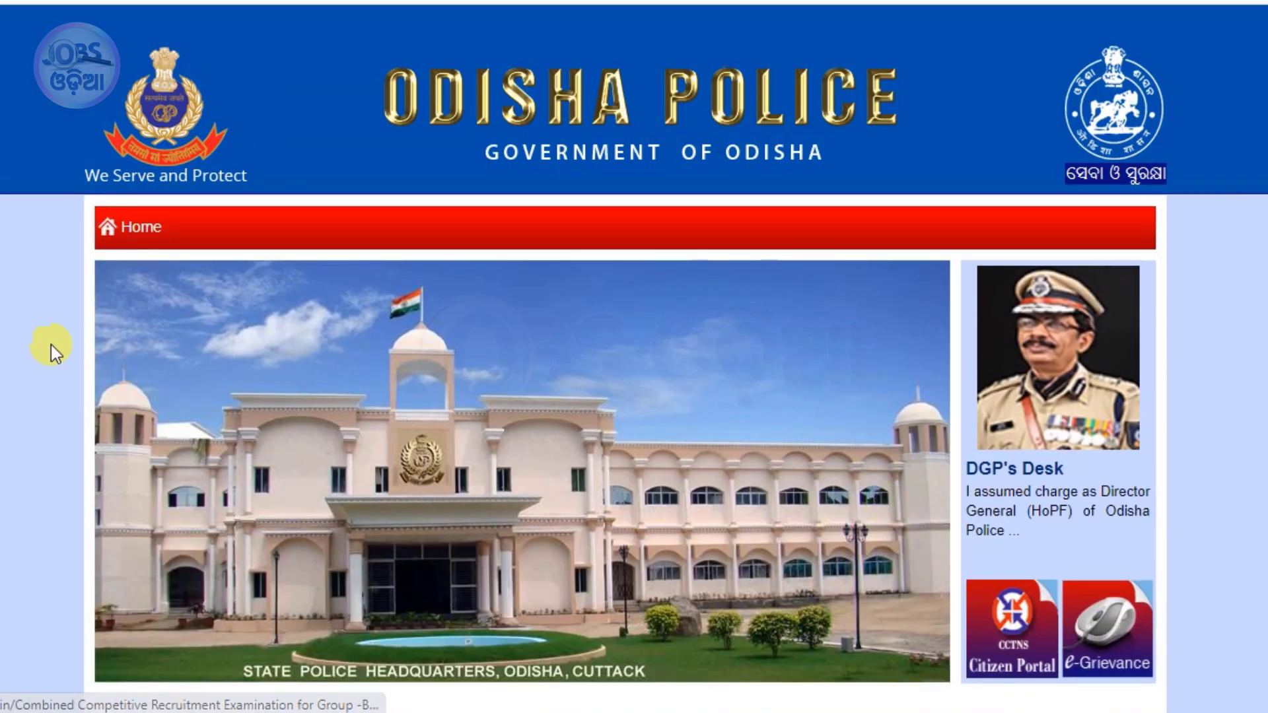
scroll(588, 518, down, 6)
scroll(587, 518, up, 4)
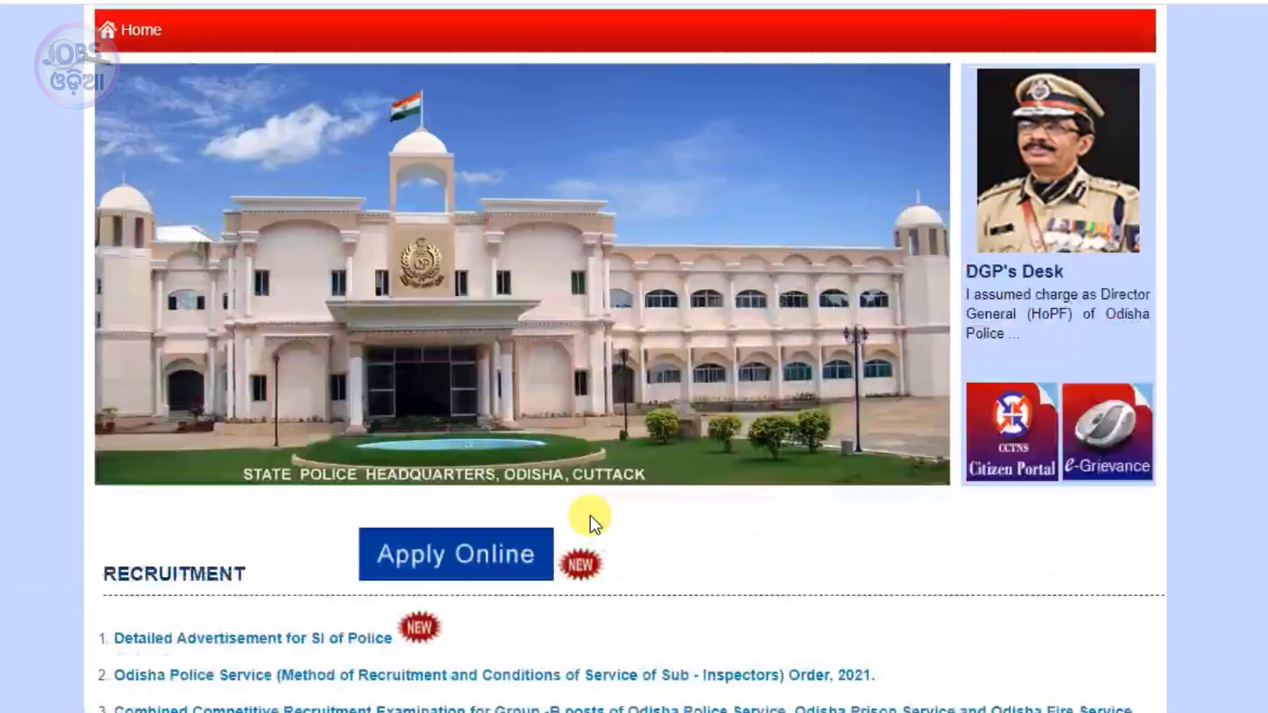
scroll(590, 515, down, 3)
scroll(589, 505, up, 5)
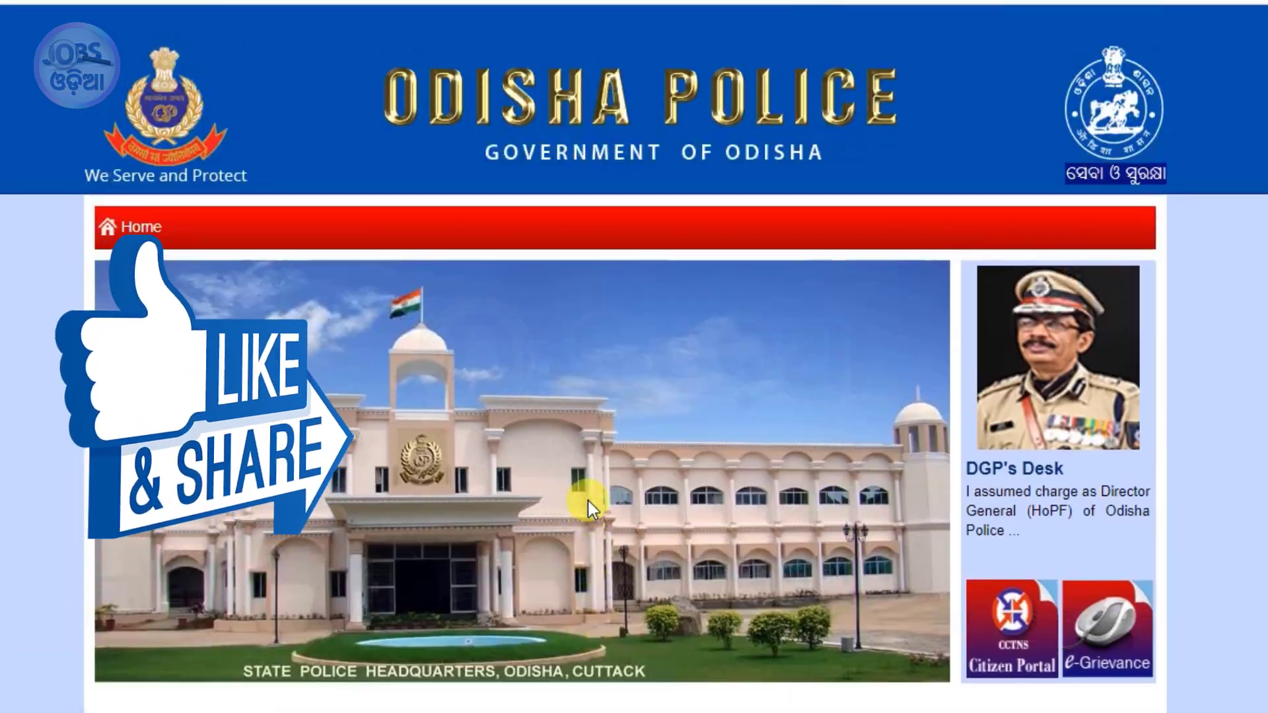
scroll(588, 500, down, 3)
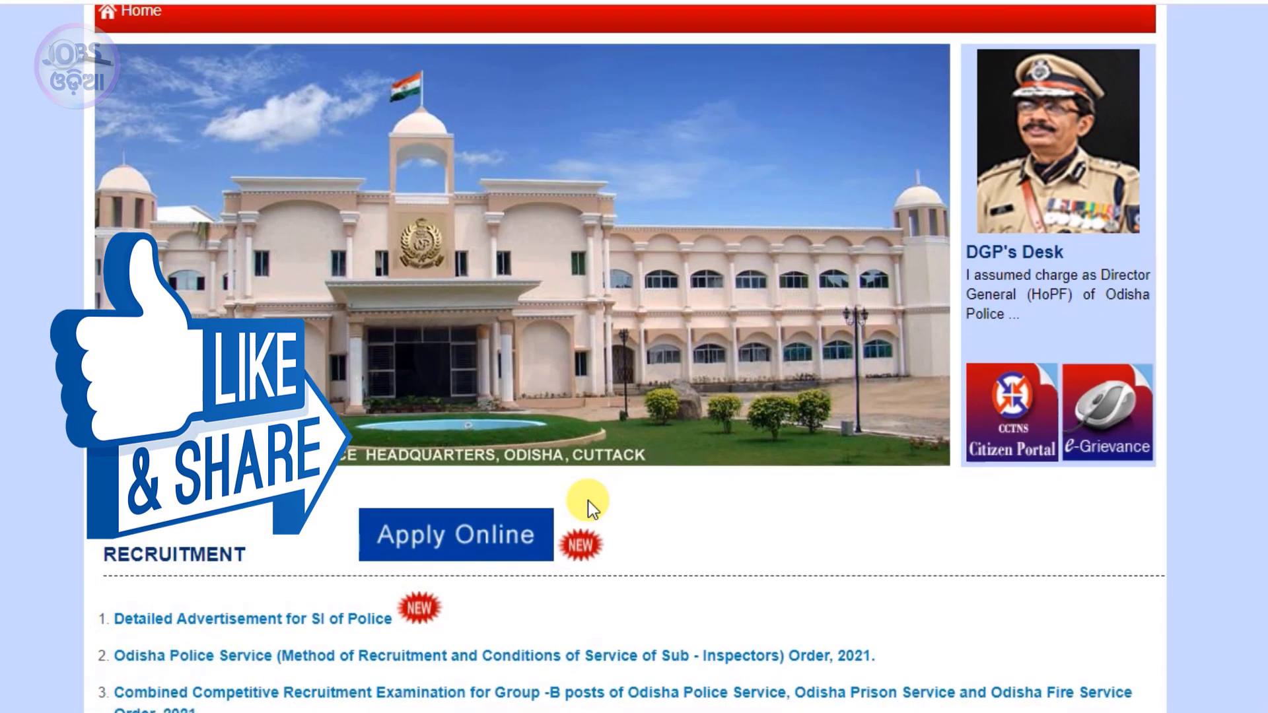
scroll(588, 500, down, 2)
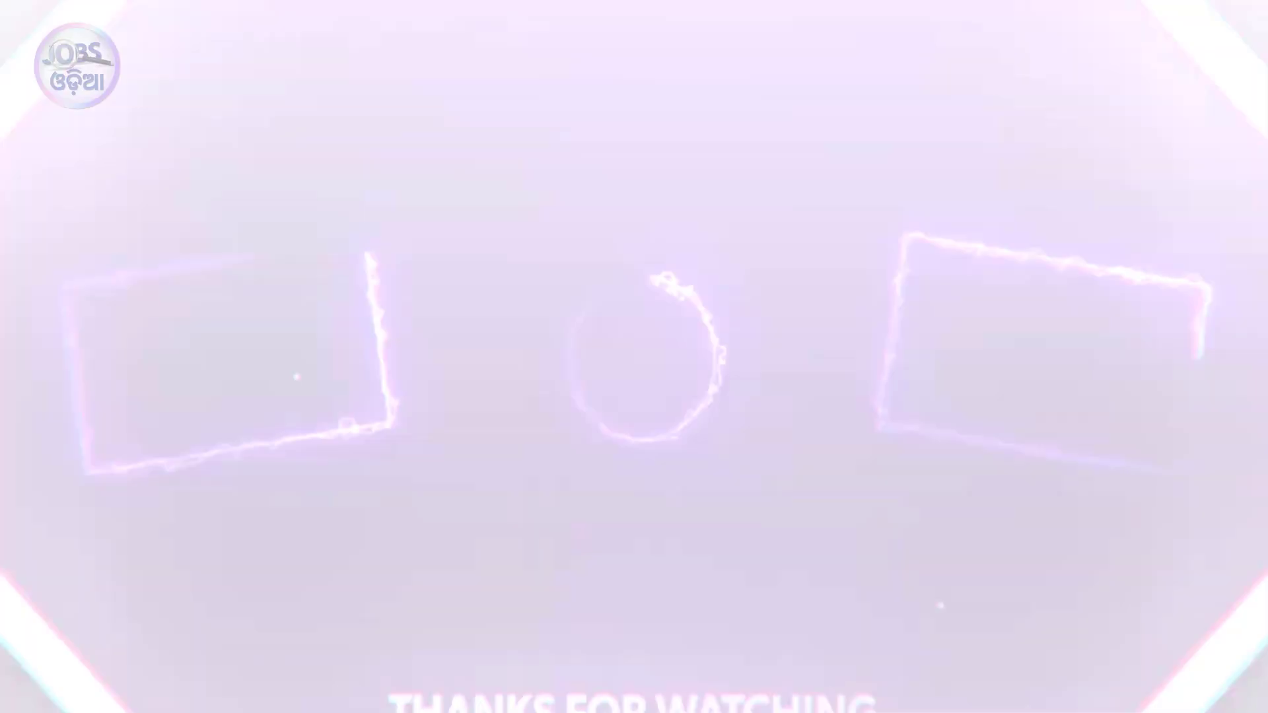